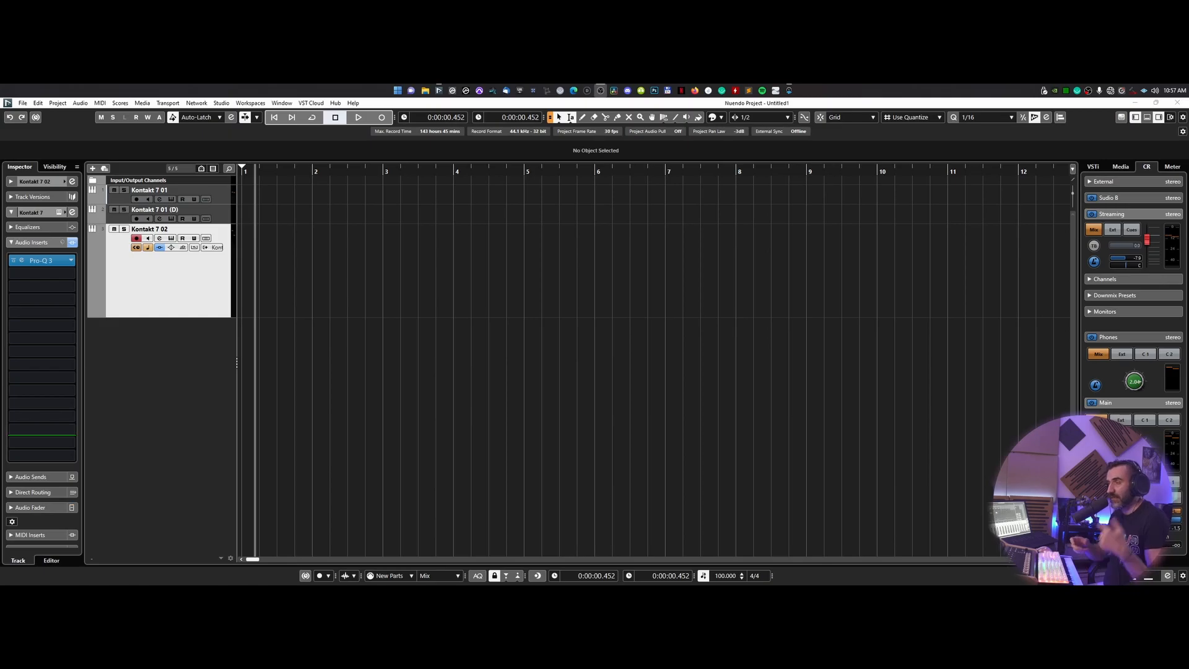
- Check the 00 Starting Viking drum multi loaded for the Kontakt 7 02 track and record a drum part from bar 1
{"action": "left_click", "coordinate": [288, 175]}
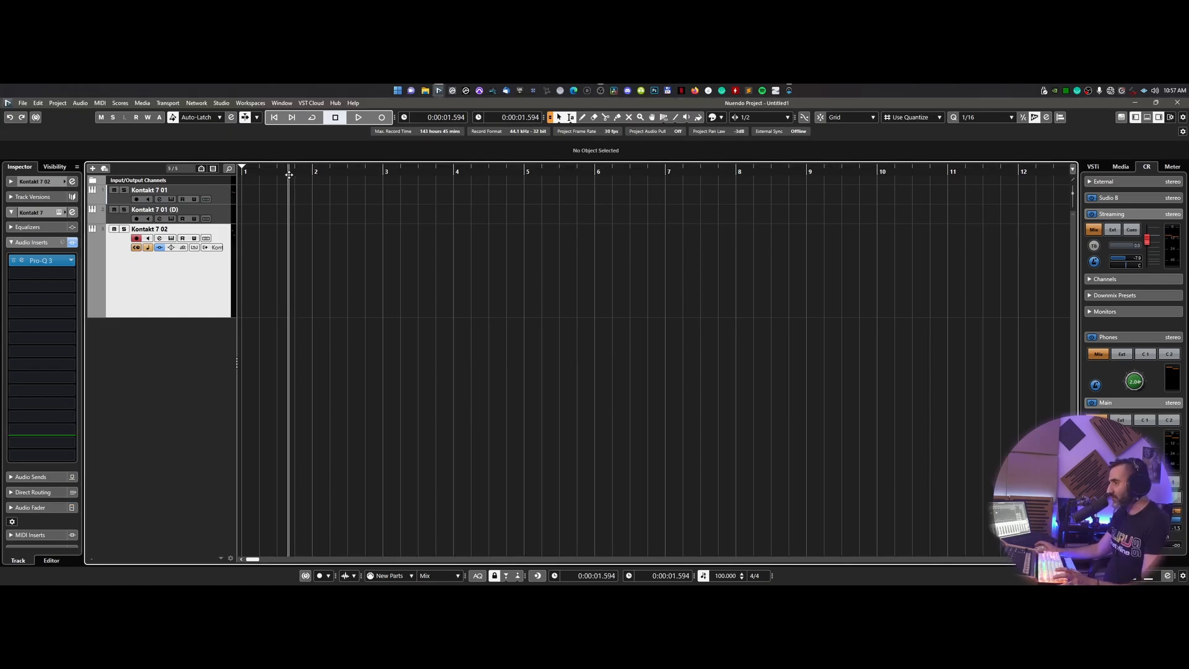
{"action": "left_click", "coordinate": [171, 238]}
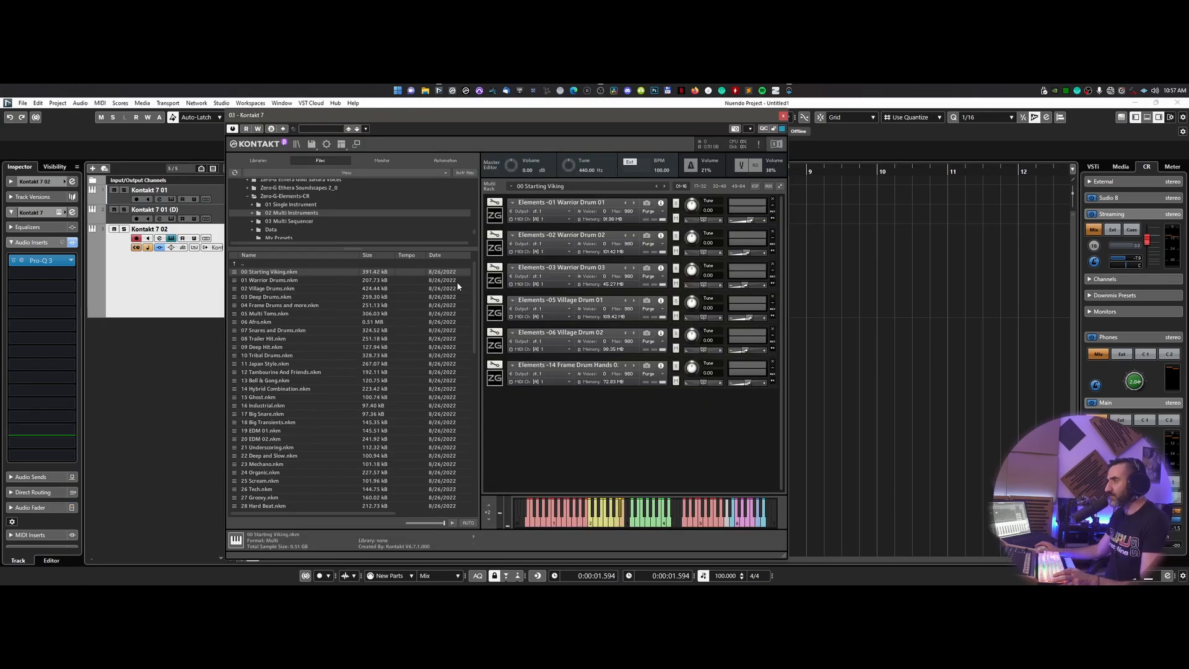
{"action": "left_click", "coordinate": [502, 218]}
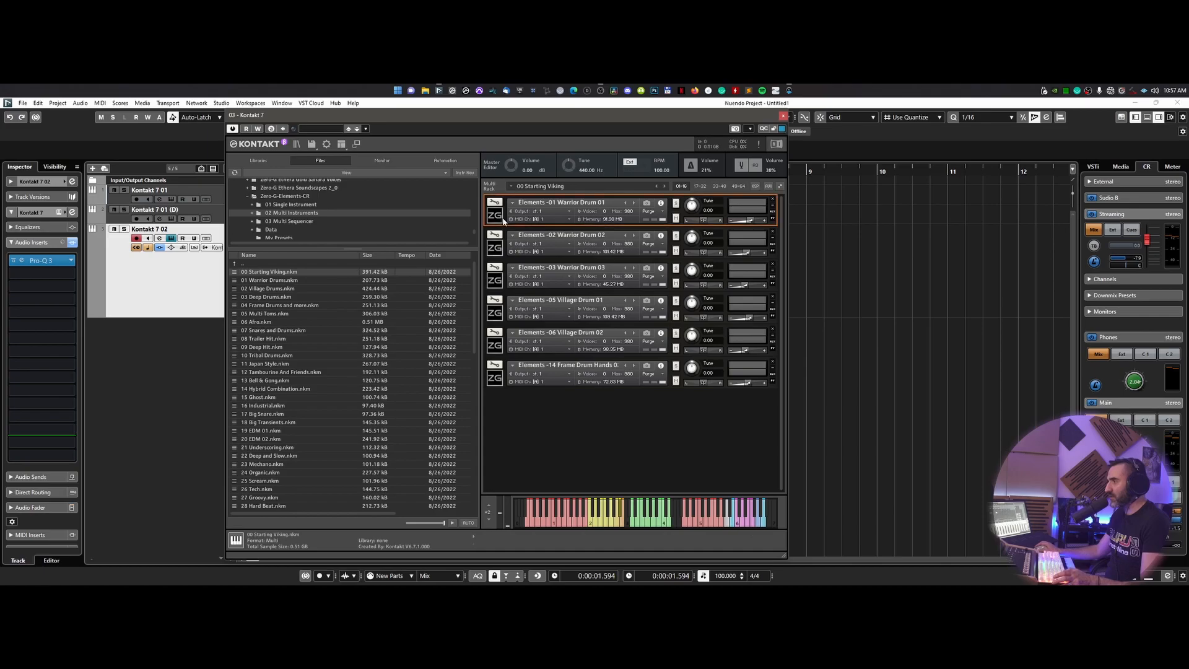
{"action": "left_click", "coordinate": [783, 117]}
{"action": "left_click", "coordinate": [260, 173]}
{"action": "key", "text": "space"}
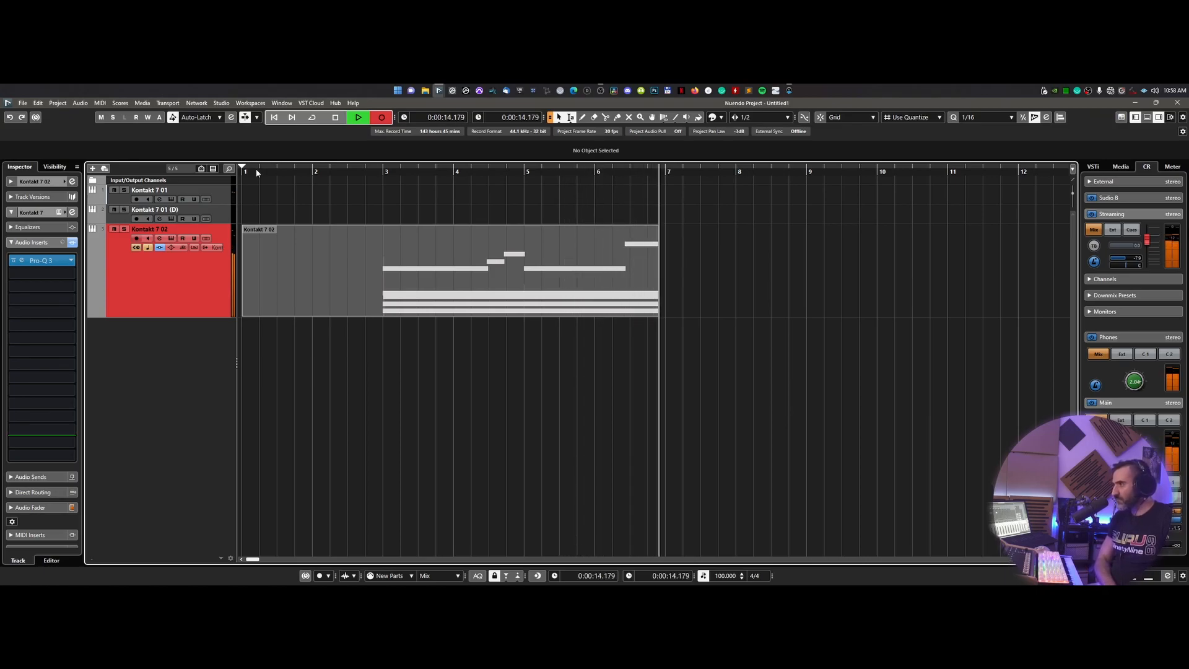
{"action": "key", "text": "space"}
- Quantize the recorded drum notes, and trim the part to bars 3–7 and repeat it up to bar 19
{"action": "key", "text": "Return"}
{"action": "left_click_drag", "start_coordinate": [89, 360], "coordinate": [312, 447]}
{"action": "left_click_drag", "start_coordinate": [375, 265], "coordinate": [76, 351]}
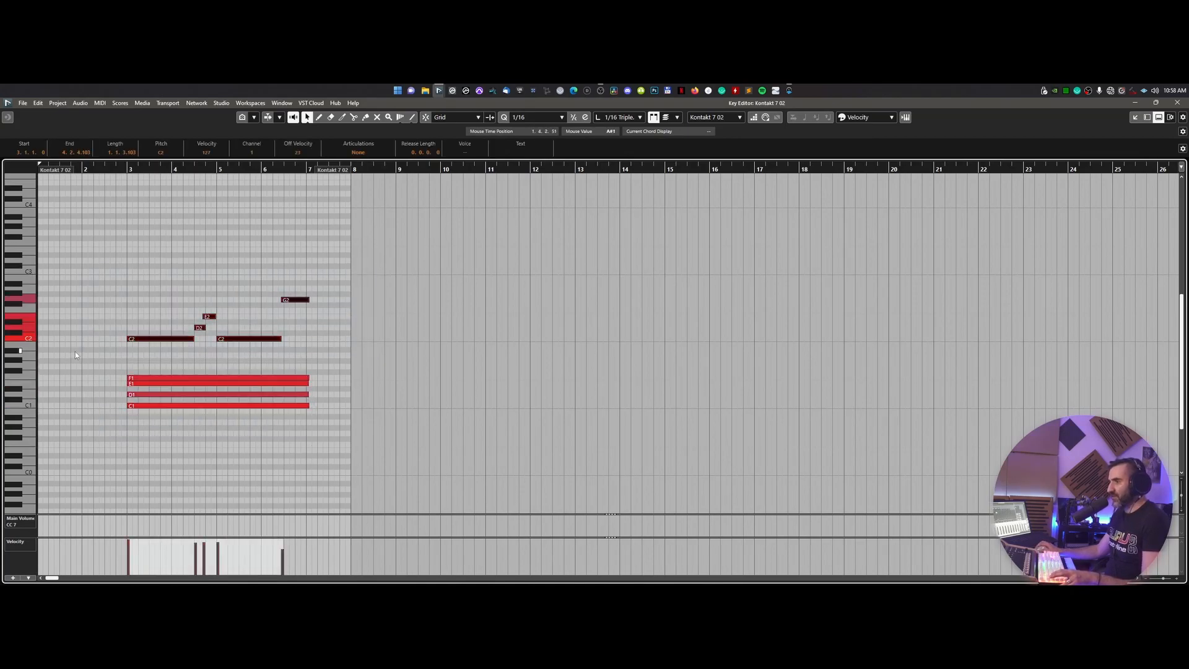
{"action": "left_click_drag", "start_coordinate": [91, 293], "coordinate": [319, 346]}
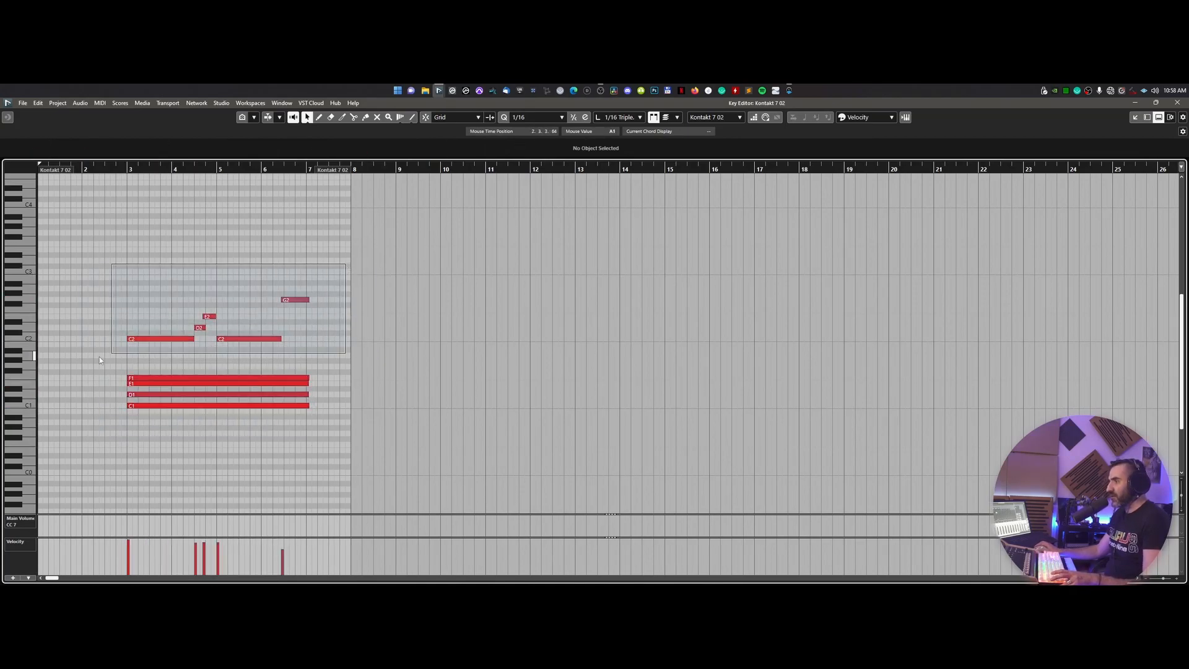
{"action": "left_click", "coordinate": [1180, 103]}
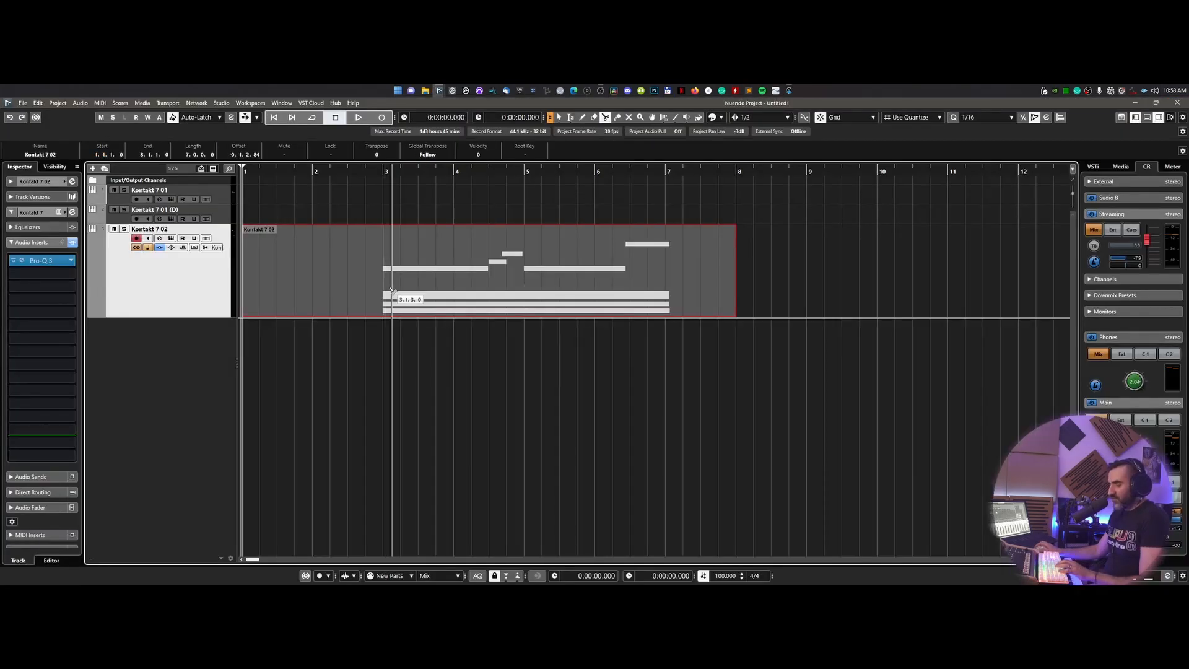
{"action": "left_click", "coordinate": [683, 298]}
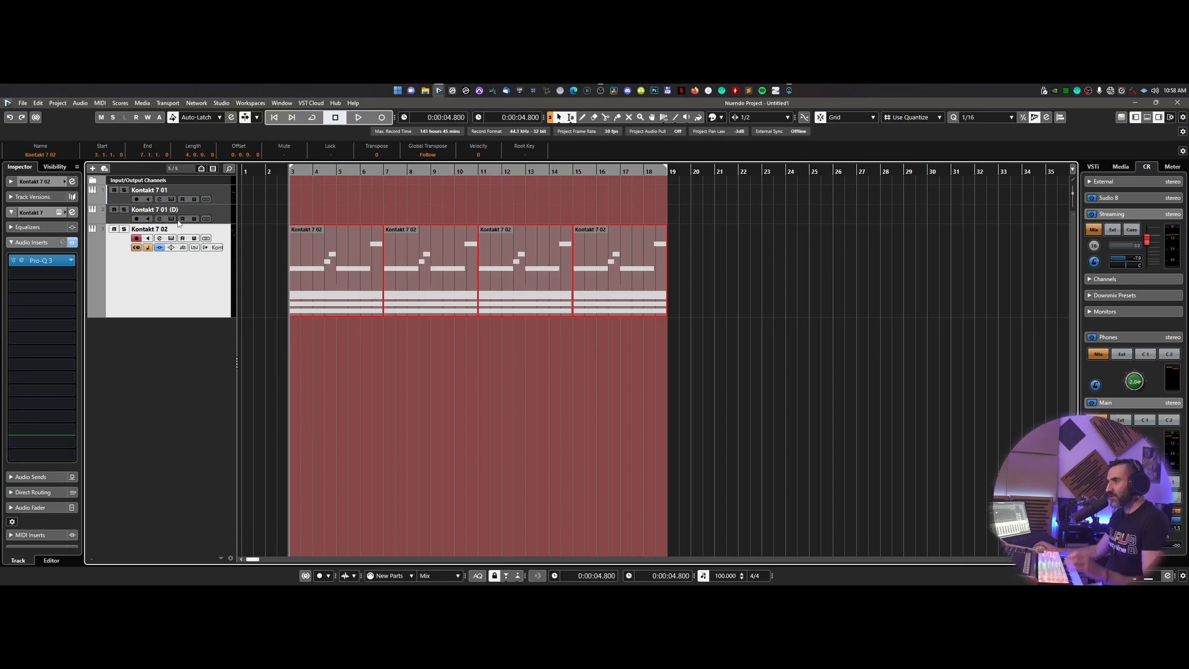
- Switch record-enable from Kontakt 7 02 to Kontakt 7 01 (D) and open the Phrase Builder of its 12 Warrior Chants 1 Builder instrument
{"action": "left_click", "coordinate": [137, 247]}
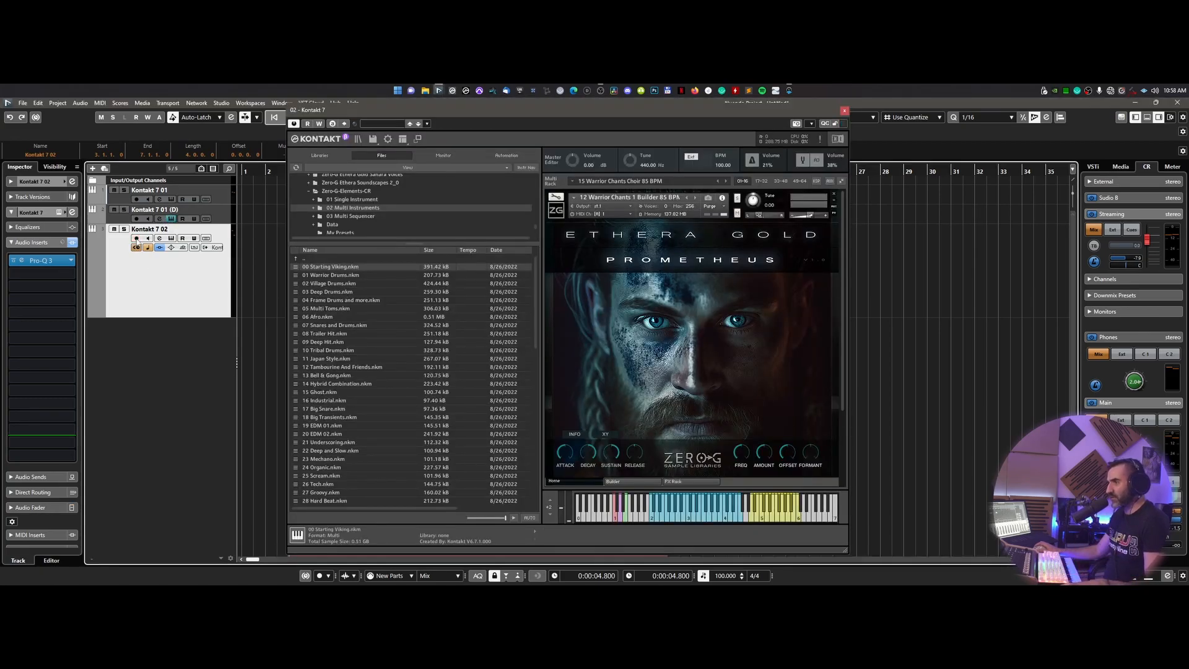
{"action": "left_click_drag", "start_coordinate": [491, 112], "coordinate": [485, 106]}
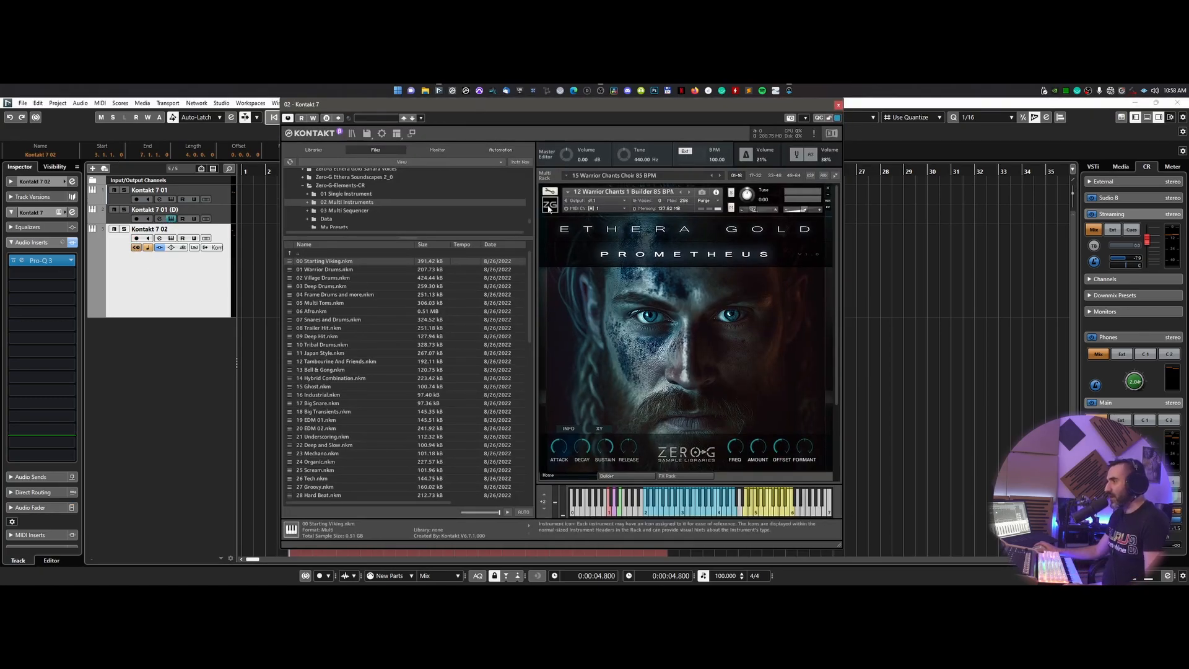
{"action": "left_click", "coordinate": [568, 192]}
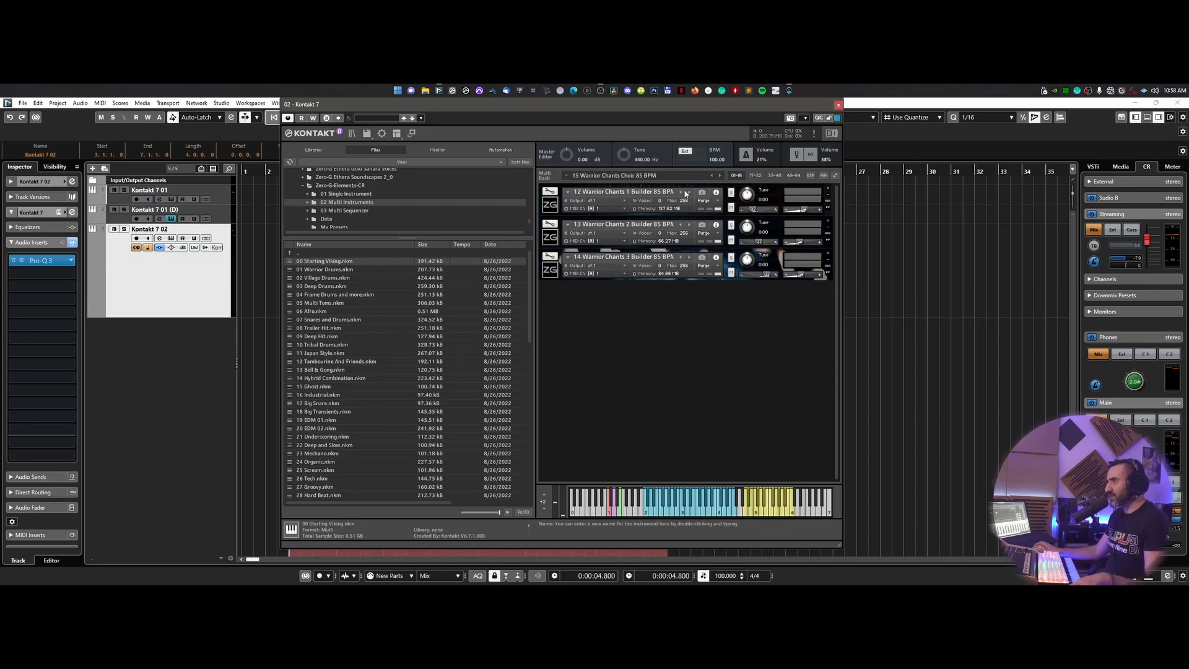
{"action": "left_click", "coordinate": [550, 204]}
{"action": "left_click", "coordinate": [137, 218]}
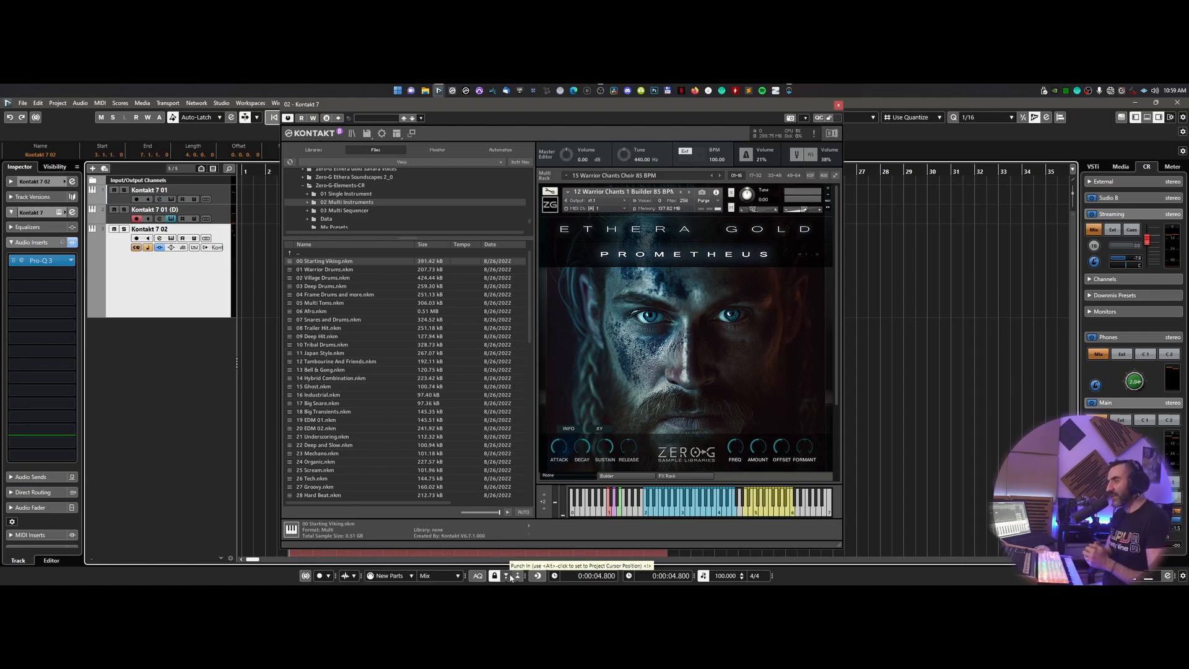
{"action": "left_click", "coordinate": [620, 475]}
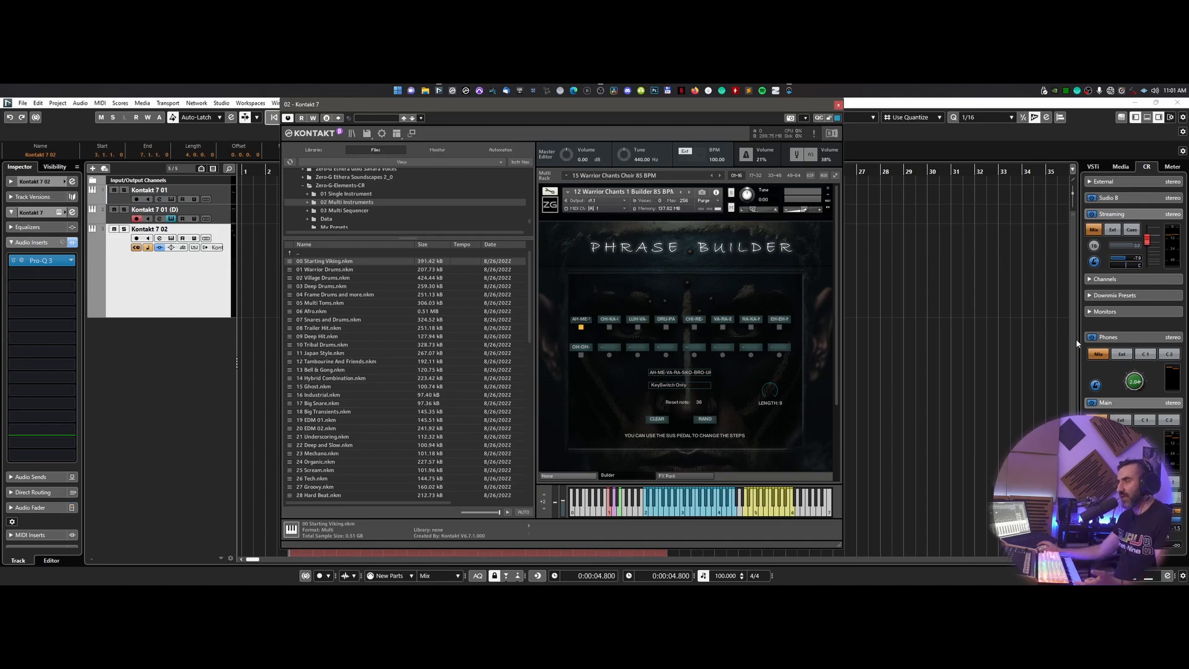
- Audition the Phrase Builder's playable notes and keyswitches on the instrument's virtual keyboard
{"action": "left_click", "coordinate": [751, 513]}
{"action": "left_click", "coordinate": [757, 513]}
{"action": "left_click", "coordinate": [767, 514]}
{"action": "left_click", "coordinate": [756, 513]}
{"action": "left_click", "coordinate": [750, 512]}
{"action": "left_click", "coordinate": [618, 513]}
{"action": "left_click", "coordinate": [618, 513]}
{"action": "left_click", "coordinate": [614, 513]}
{"action": "left_click", "coordinate": [618, 512]}
{"action": "left_click", "coordinate": [614, 513]}
{"action": "left_click", "coordinate": [620, 513]}
{"action": "left_click", "coordinate": [615, 513]}
{"action": "left_click", "coordinate": [620, 513]}
{"action": "left_click", "coordinate": [620, 513]}
{"action": "left_click", "coordinate": [620, 513]}
{"action": "left_click", "coordinate": [620, 513]}
{"action": "left_click", "coordinate": [616, 512]}
{"action": "left_click", "coordinate": [616, 512]}
{"action": "left_click", "coordinate": [617, 512]}
{"action": "left_click", "coordinate": [617, 512]}
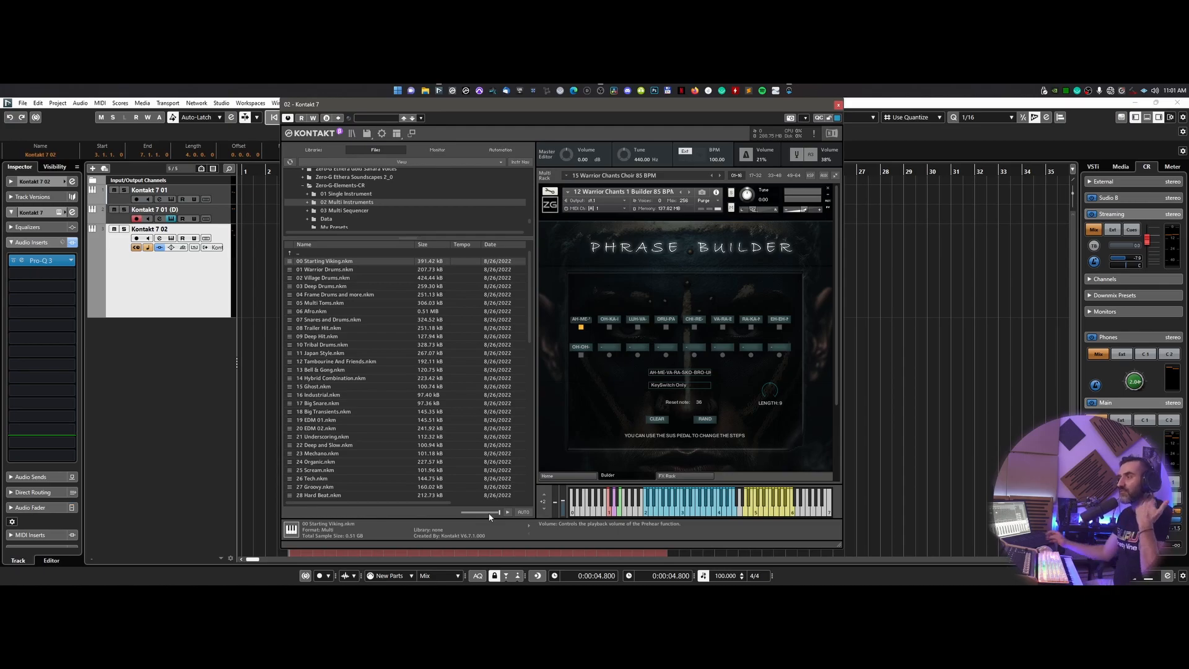
- Place the Phrase Builder beside the arrangement, enlarge the Kontakt 7 01 (D) track, and audition chants over the drum loop from before bar 3
{"action": "left_click", "coordinate": [589, 475]}
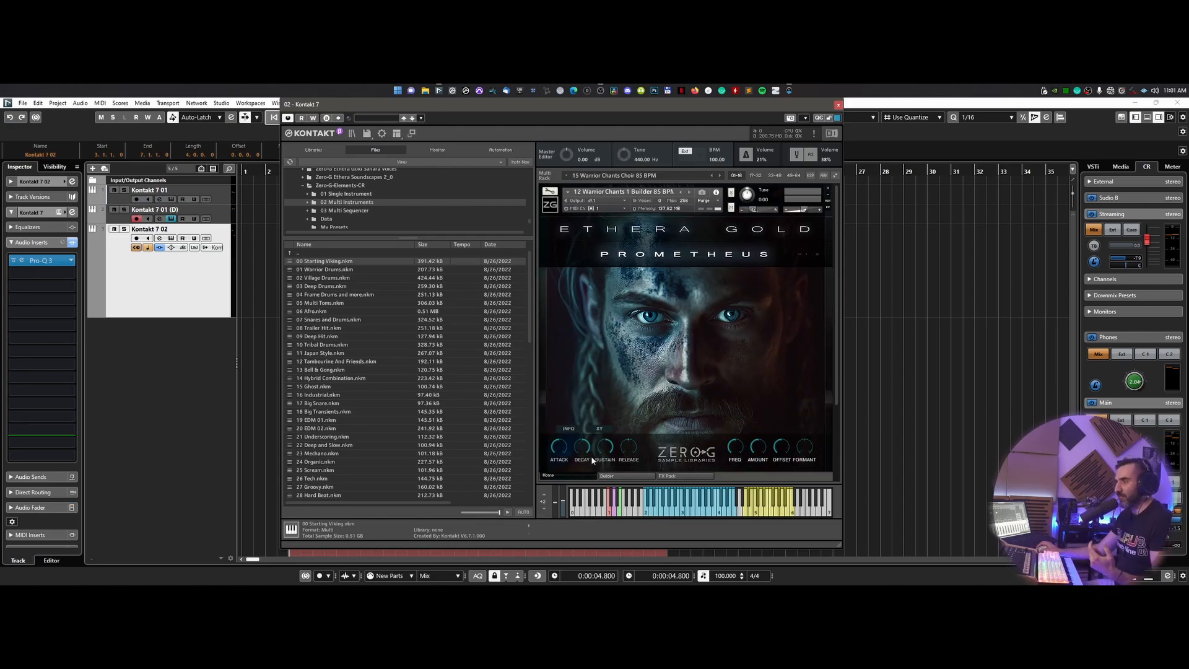
{"action": "left_click", "coordinate": [627, 475]}
{"action": "left_click_drag", "start_coordinate": [471, 105], "coordinate": [866, 123]}
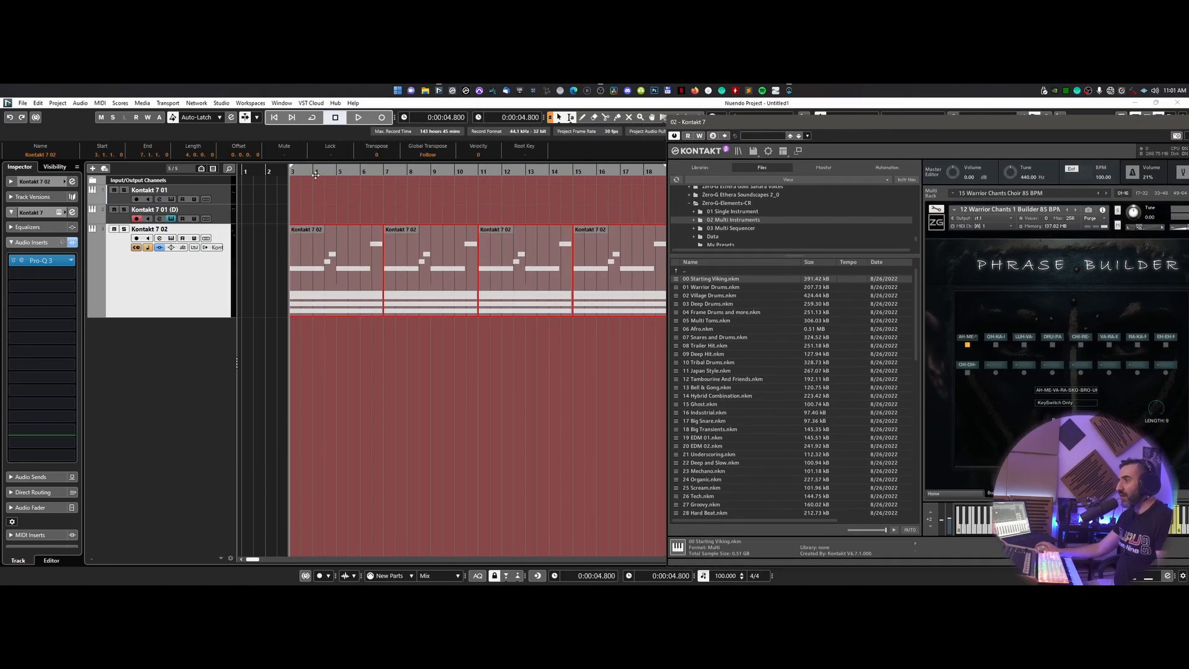
{"action": "left_click", "coordinate": [274, 174]}
{"action": "left_click_drag", "start_coordinate": [225, 223], "coordinate": [225, 260]}
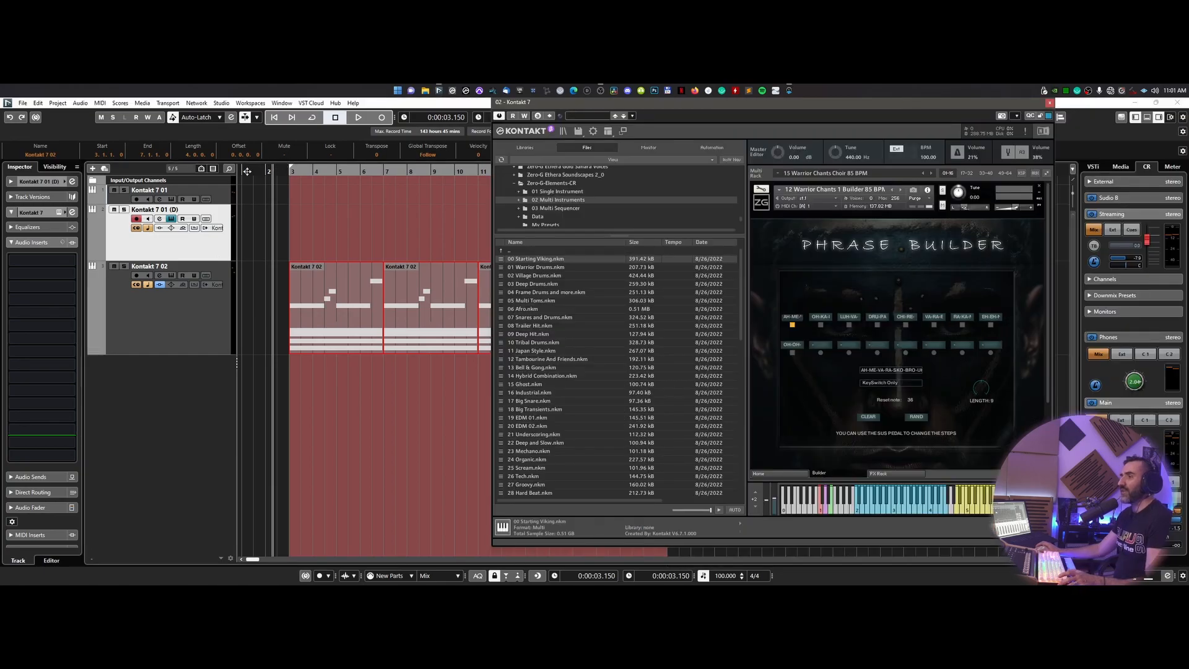
{"action": "left_click", "coordinate": [267, 172]}
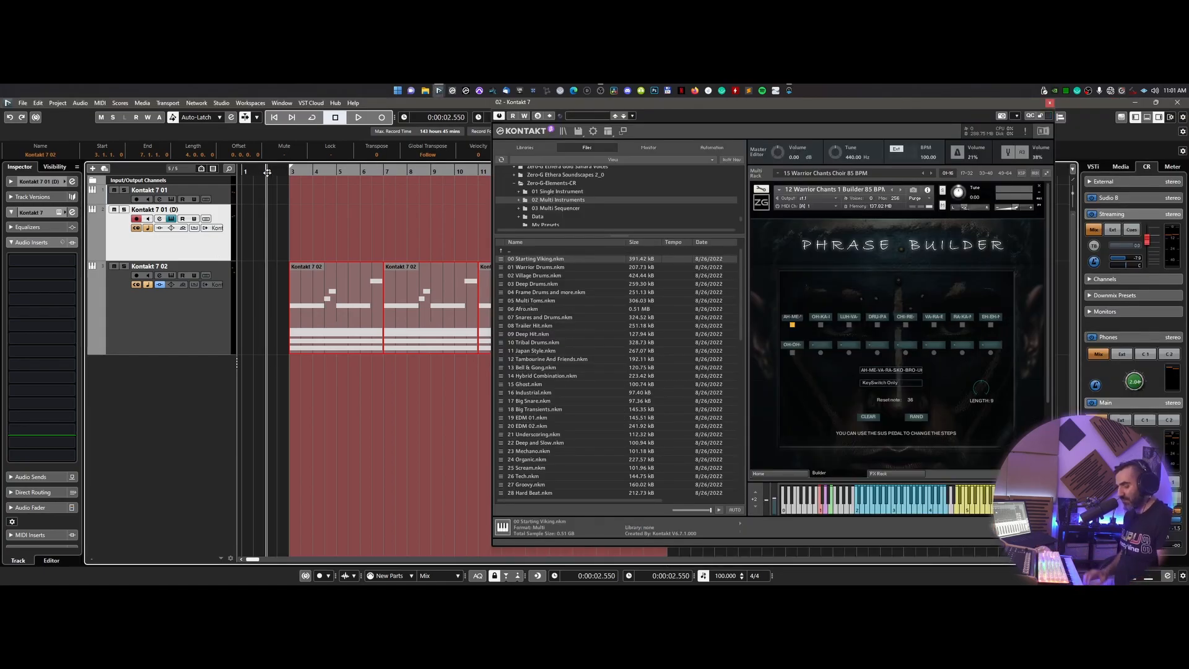
{"action": "key", "text": "space"}
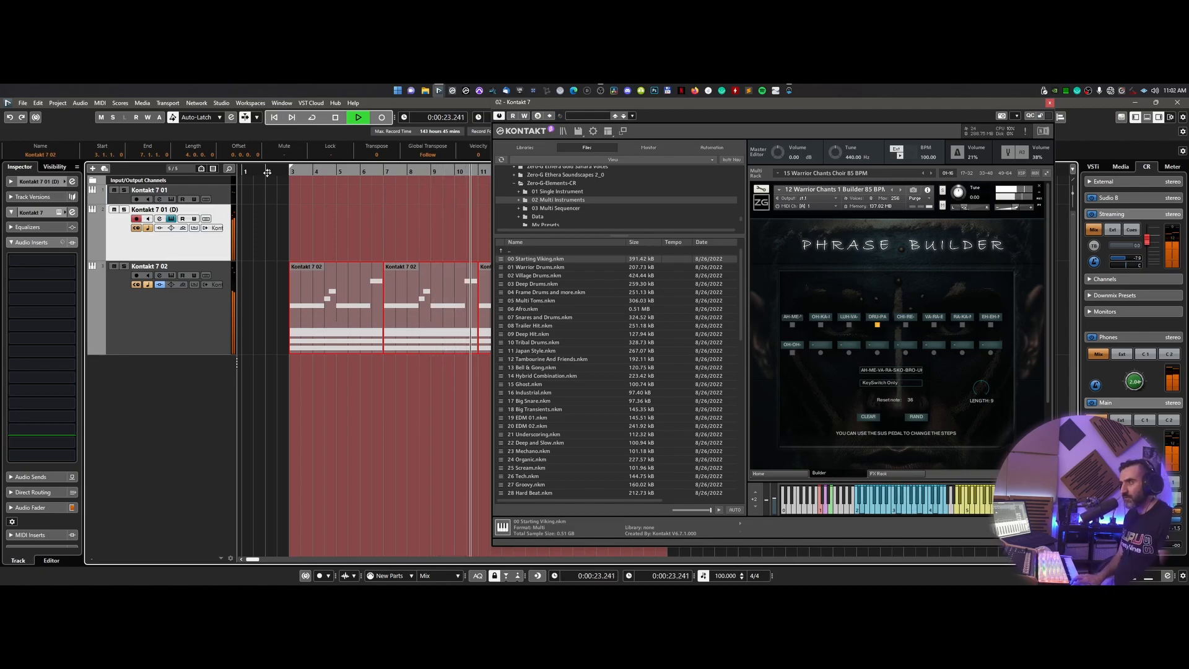
{"action": "key", "text": "space"}
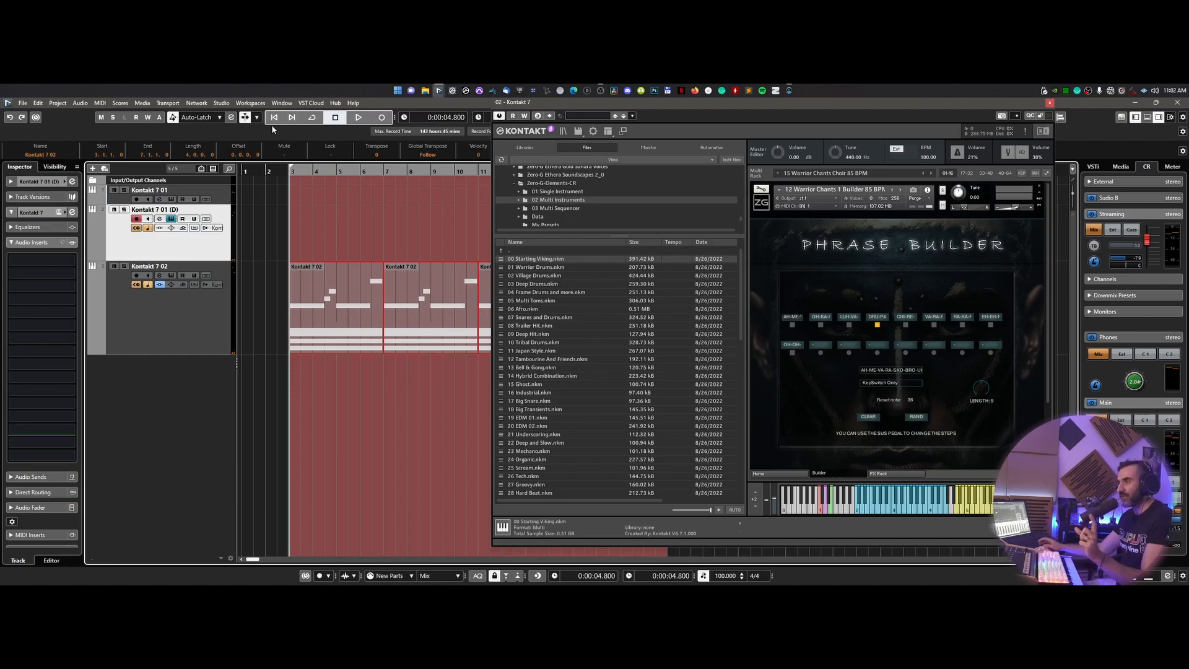
- Reset the Phrase Builder to its first step with the reset keyswitch and examine the list of available phrases
{"action": "left_click", "coordinate": [825, 511]}
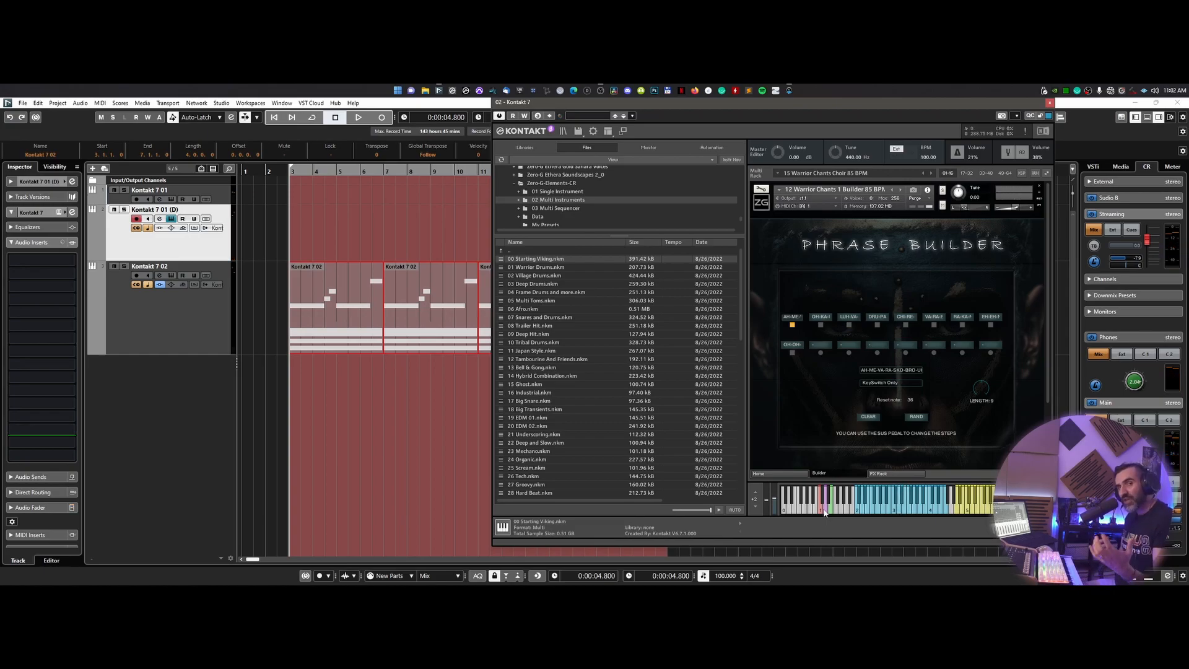
{"action": "left_click", "coordinate": [877, 369]}
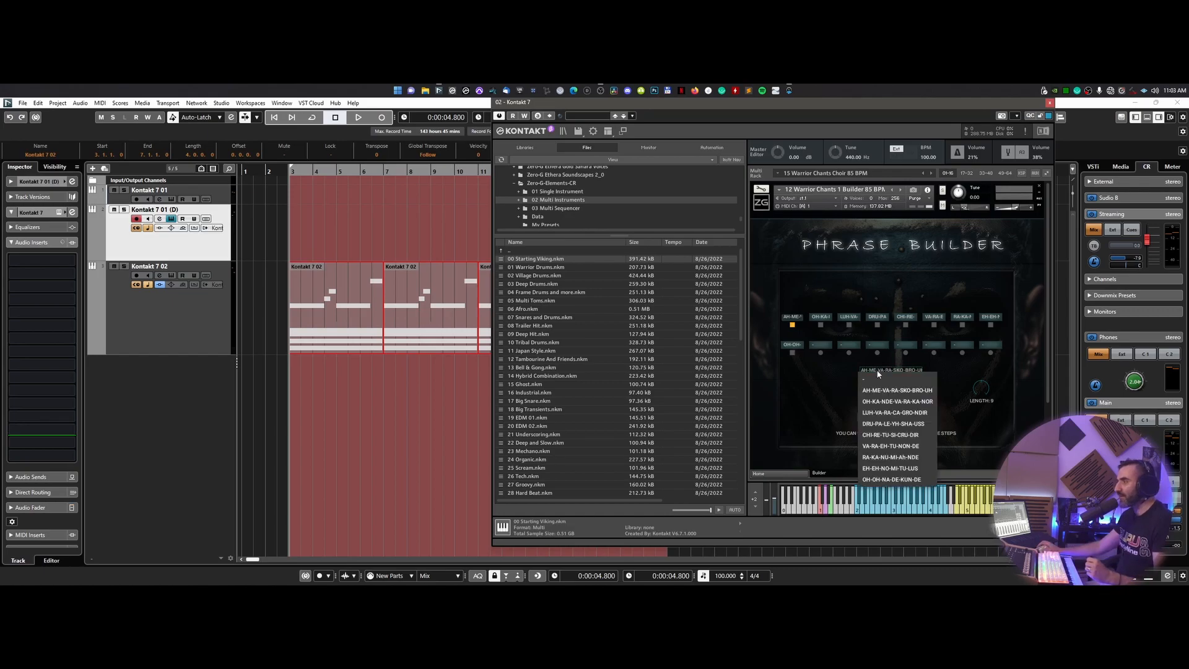
{"action": "left_click_drag", "start_coordinate": [722, 102], "coordinate": [564, 99]}
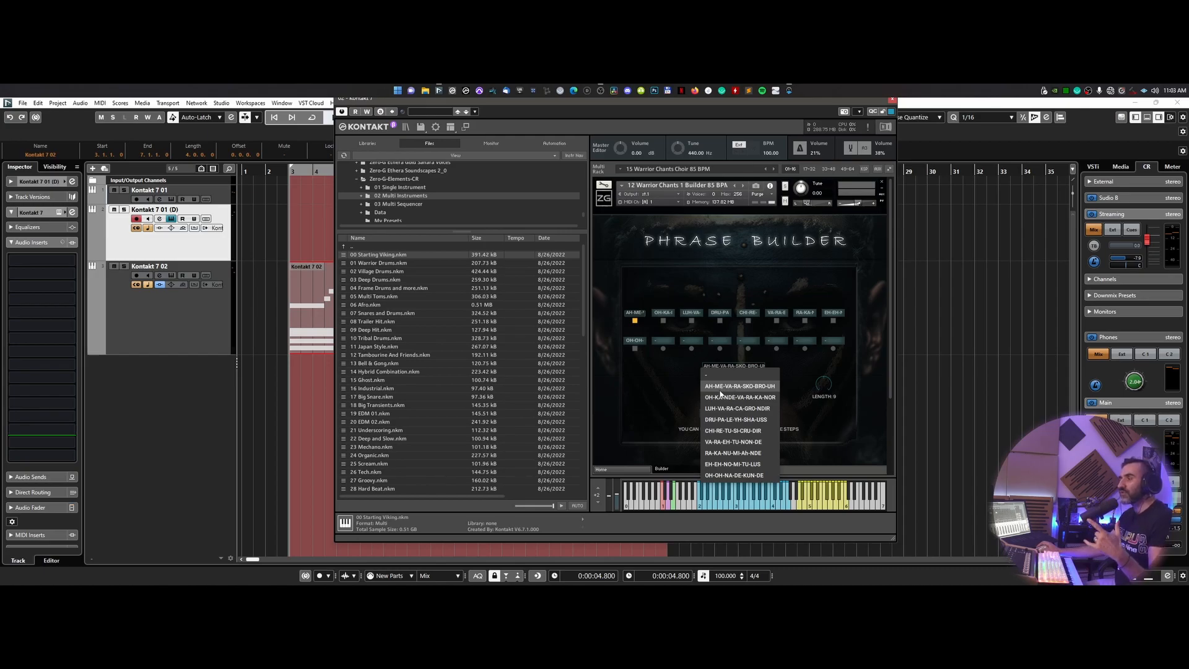
{"action": "left_click", "coordinate": [772, 391]}
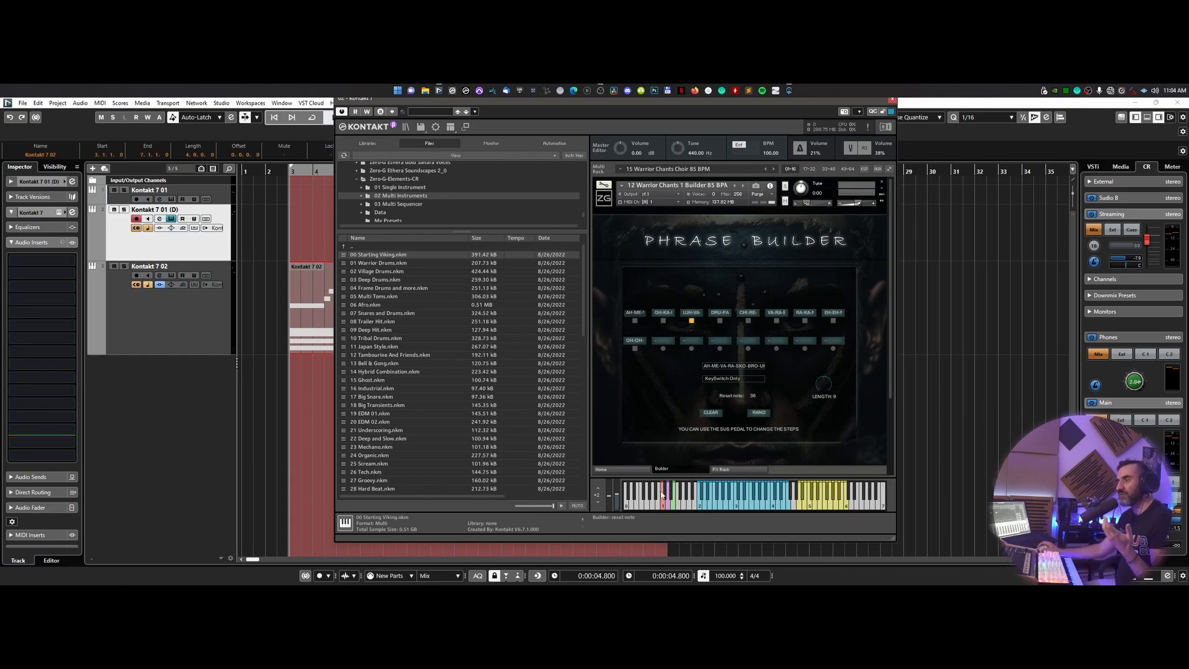
{"action": "left_click", "coordinate": [663, 504]}
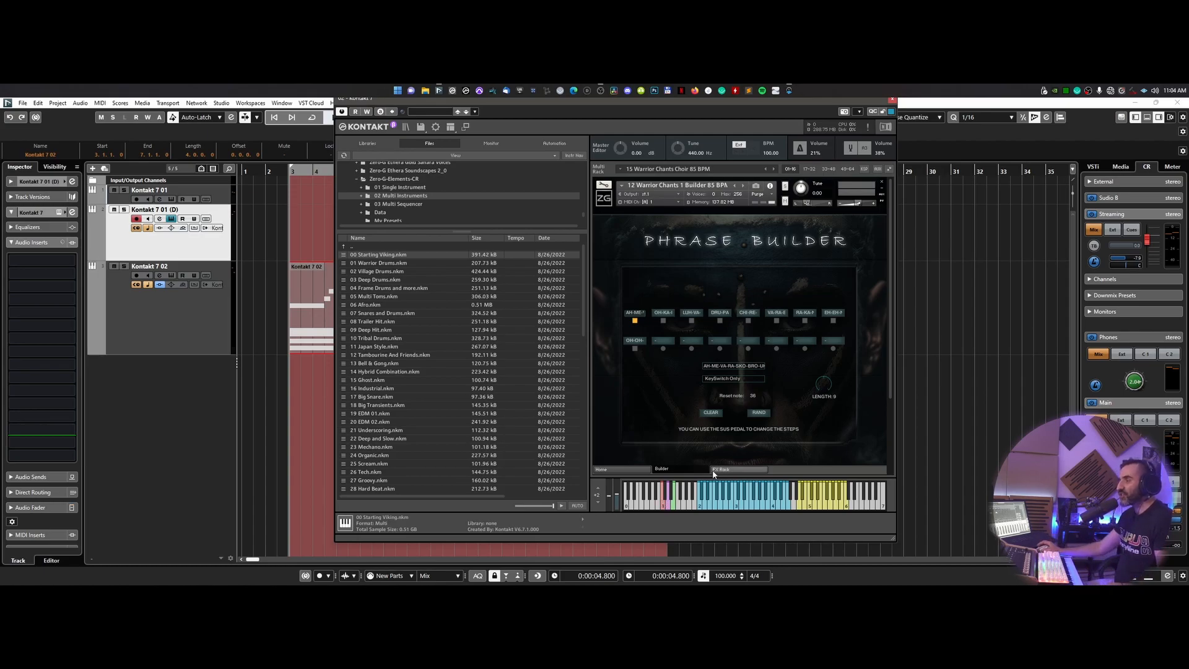
{"action": "left_click", "coordinate": [714, 369]}
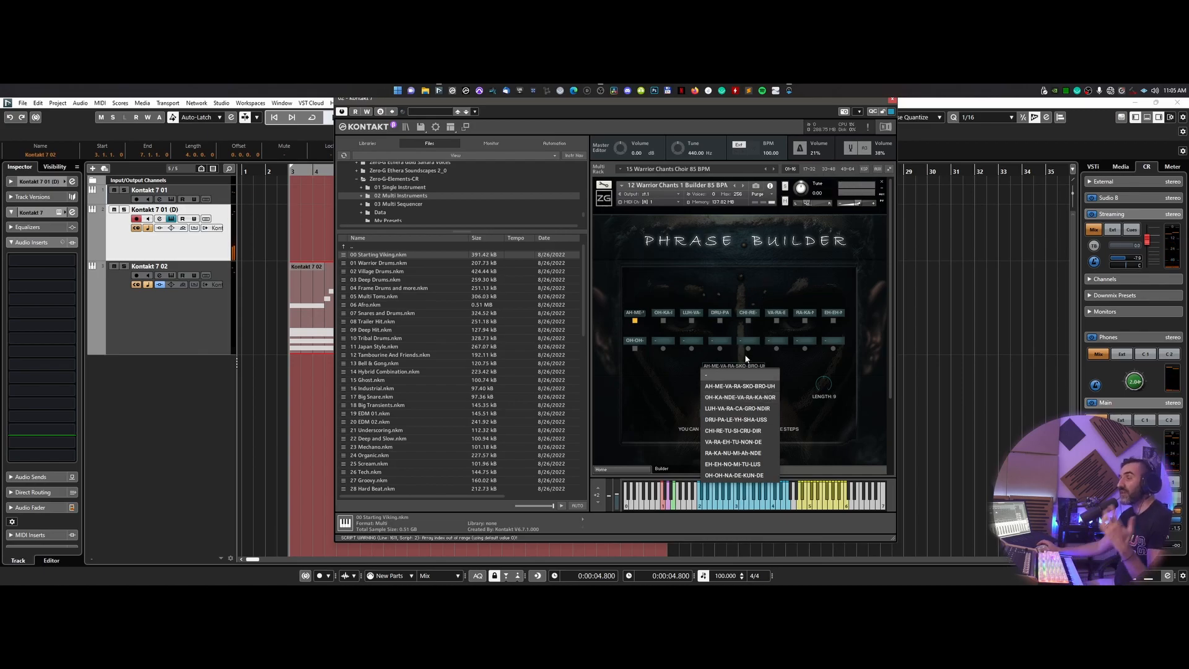
- Play the drum loop with the chants from before bar 3 and lower the Kontakt 7 01 (D) track's volume to -0.67
{"action": "left_click", "coordinate": [274, 171]}
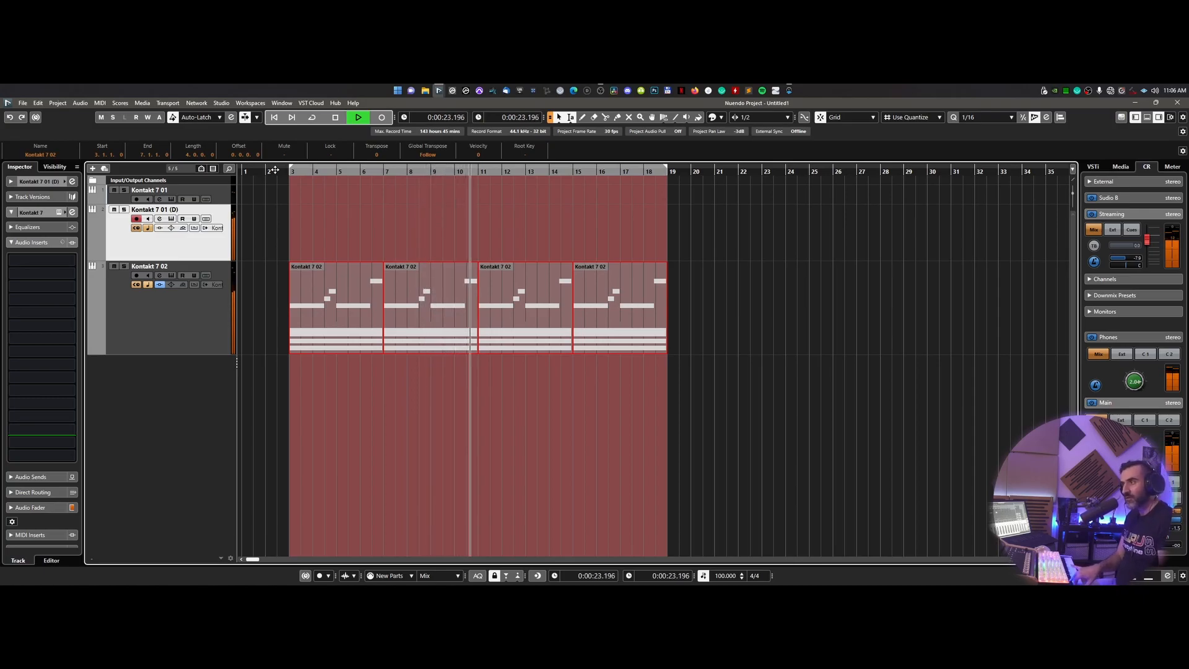
{"action": "key", "text": "space"}
{"action": "left_click", "coordinate": [38, 242]}
{"action": "left_click", "coordinate": [33, 289]}
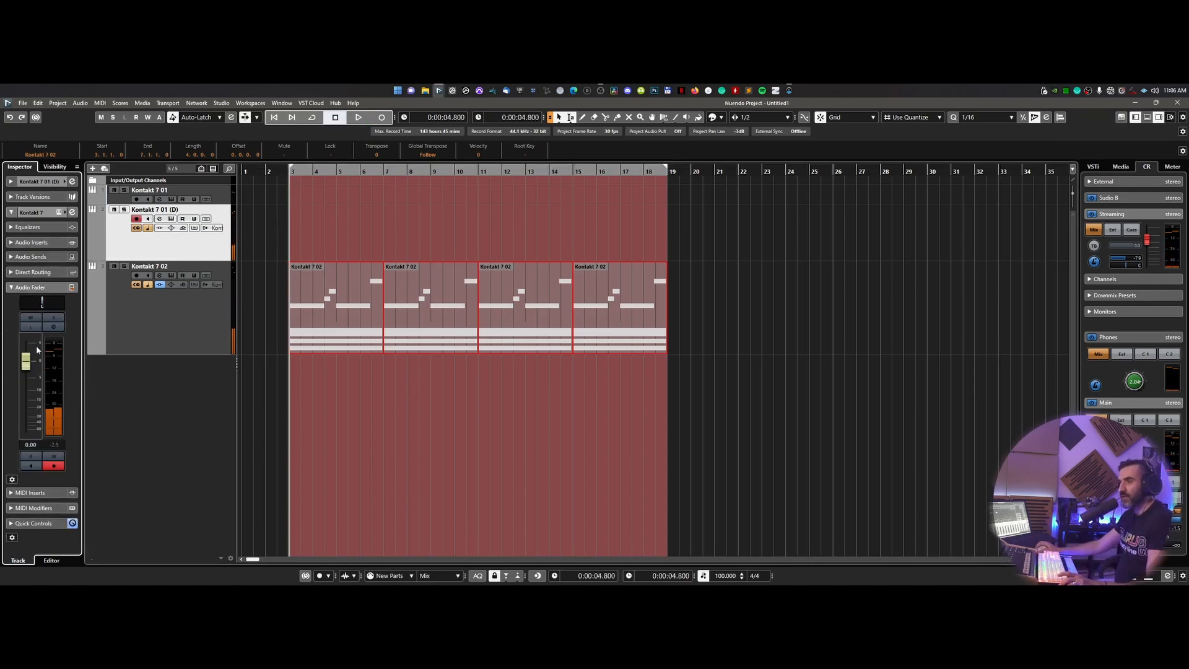
{"action": "key", "text": "Down"}
- Reopen the Phrase Builder beside the arrangement and record a chant part on the Kontakt 7 01 (D) track from bar 1
{"action": "left_click", "coordinate": [171, 219]}
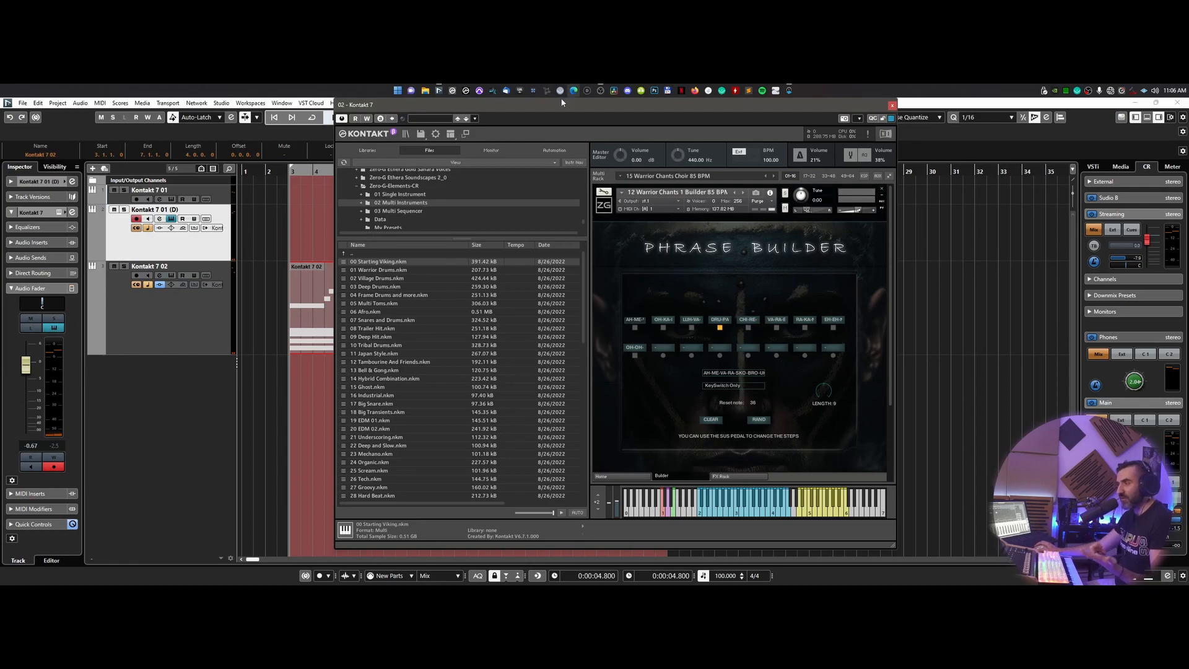
{"action": "left_click_drag", "start_coordinate": [560, 104], "coordinate": [630, 107]}
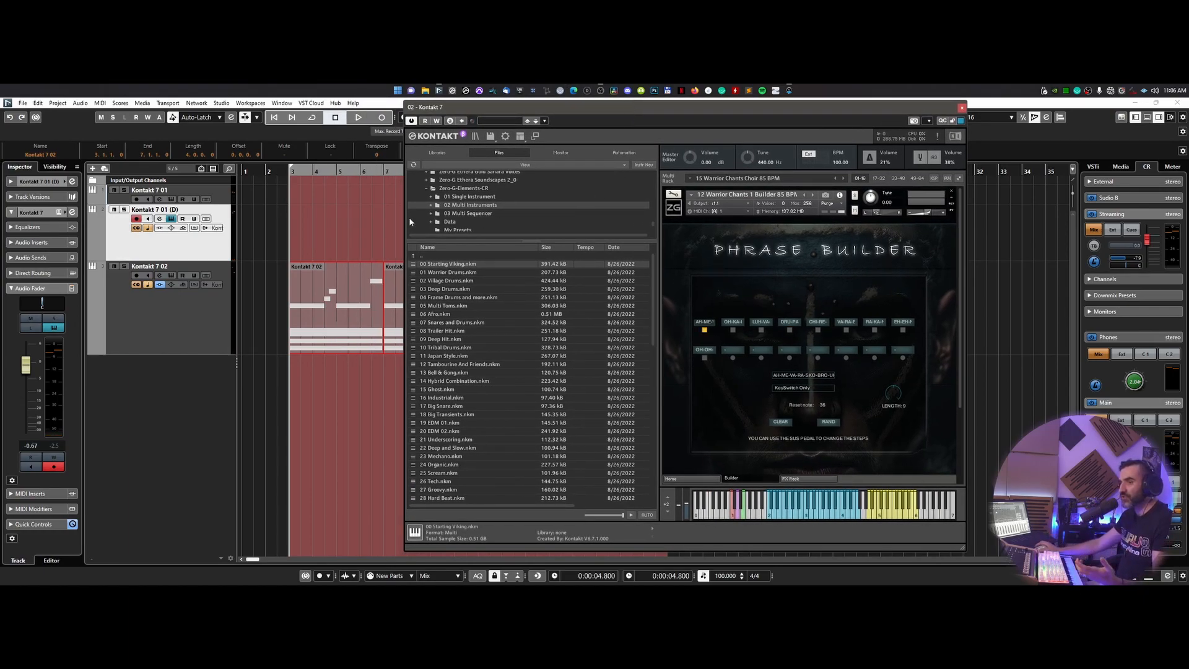
{"action": "left_click", "coordinate": [257, 173]}
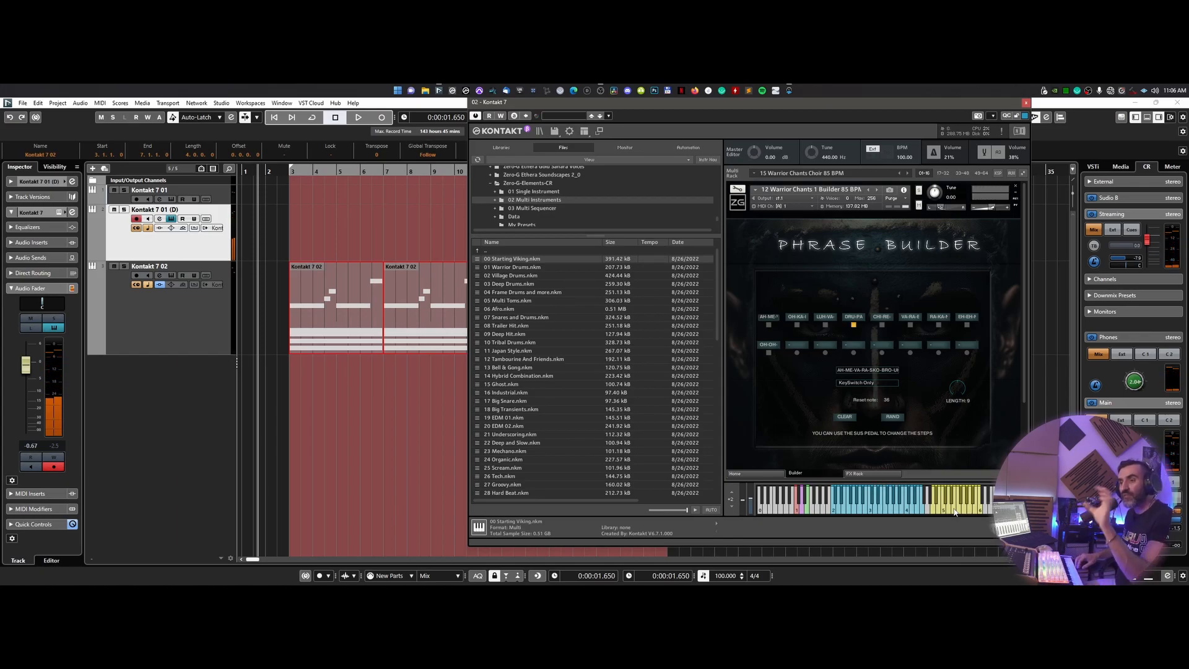
{"action": "left_click", "coordinate": [857, 348]}
{"action": "left_click", "coordinate": [788, 388]}
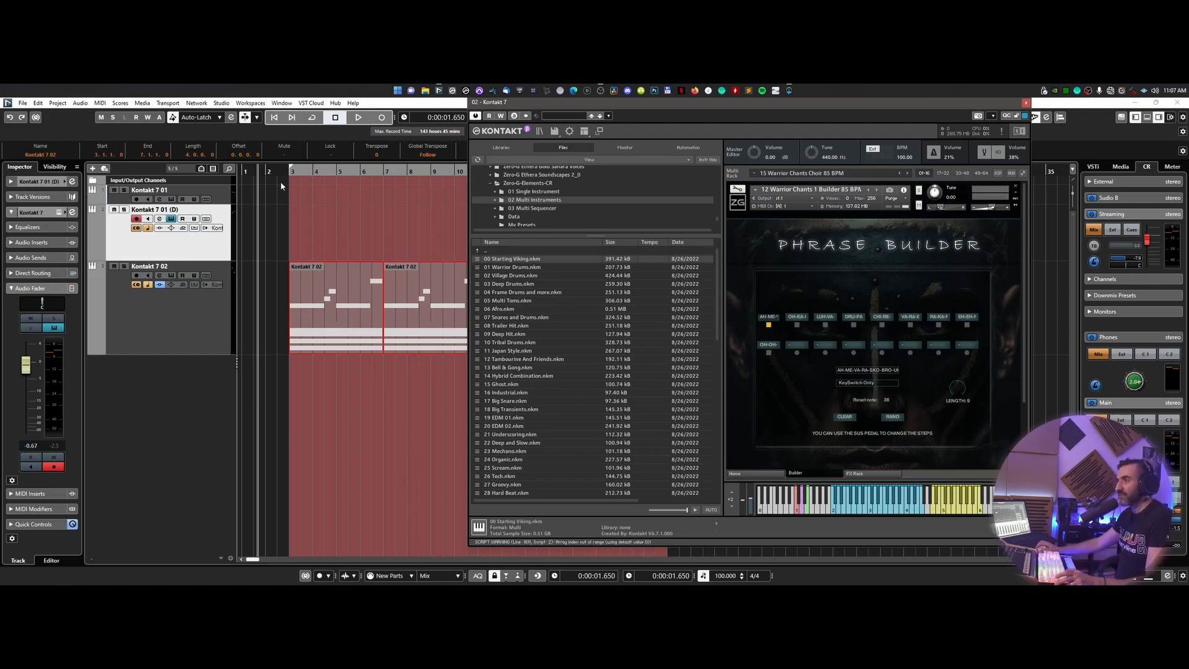
{"action": "key", "text": "KP_Multiply"}
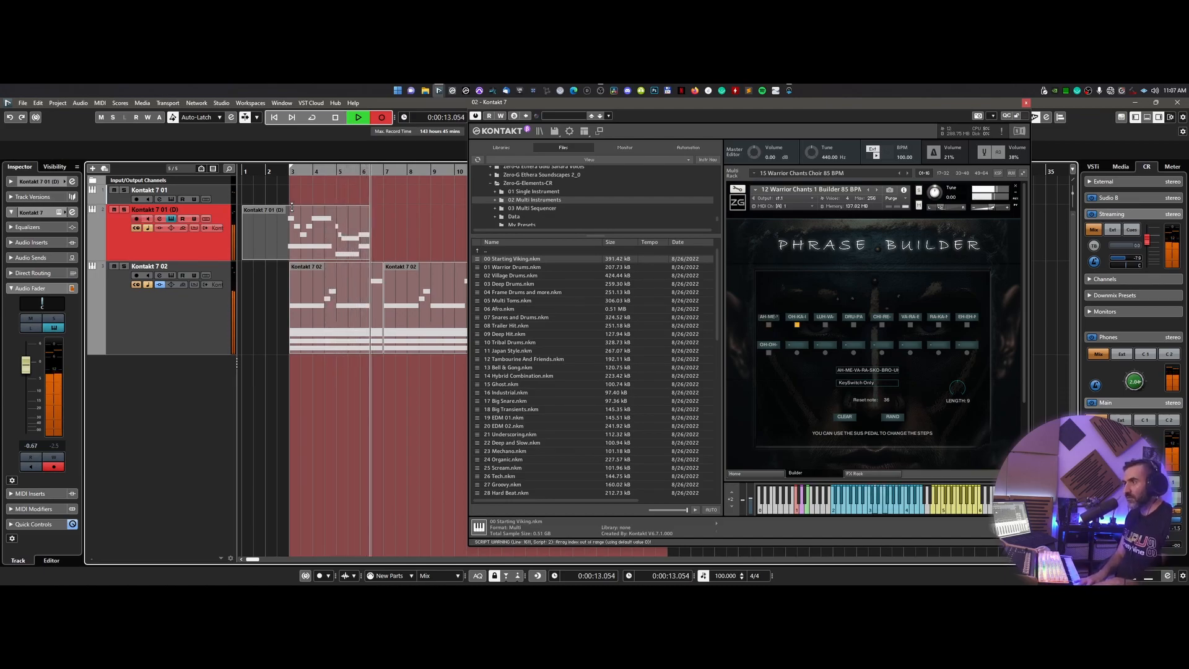
{"action": "key", "text": "space"}
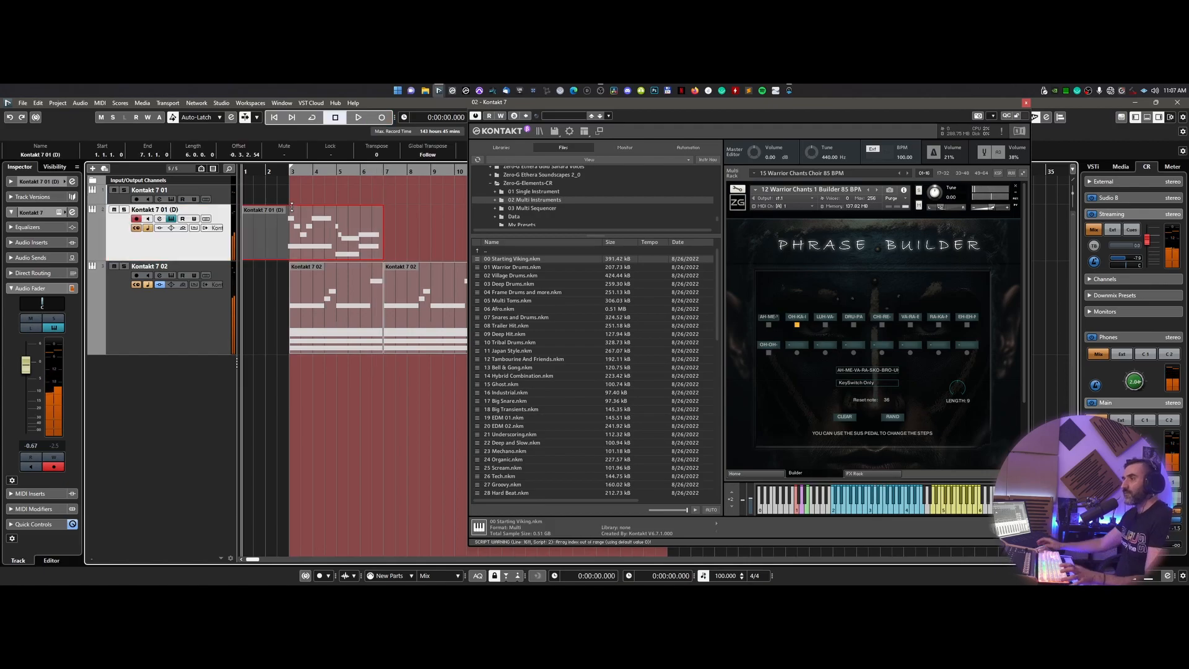
- Open the recorded chant part for note editing, add a Sustain CC 64 controller lane, and select the chant notes
{"action": "double_click", "coordinate": [329, 251]}
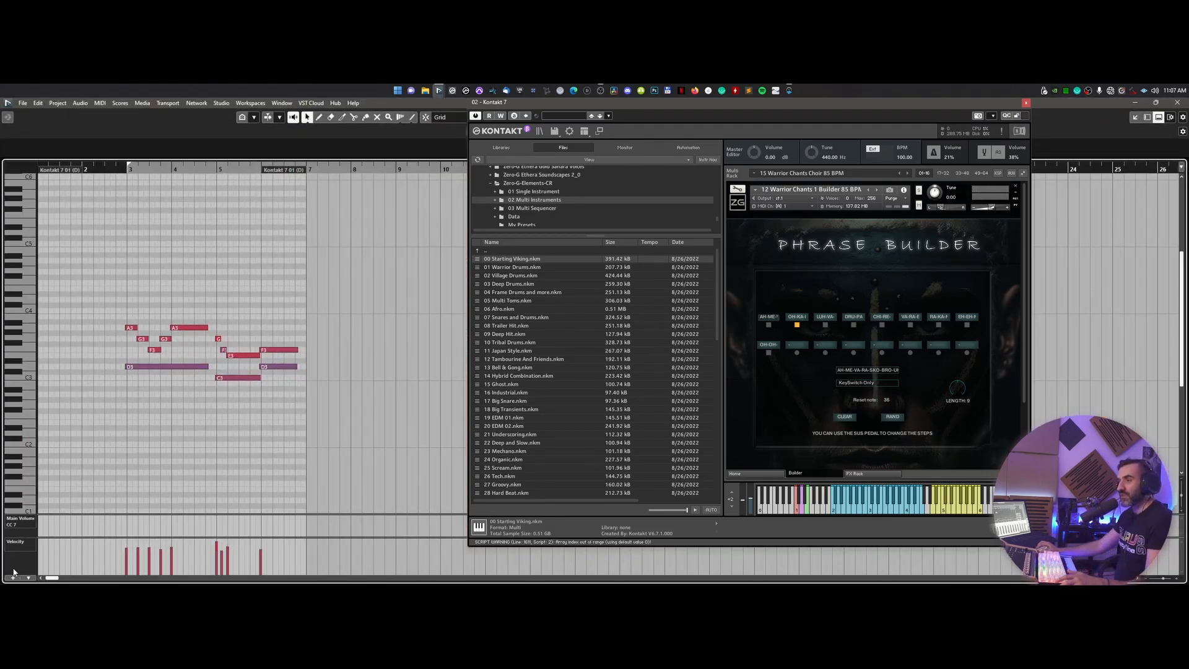
{"action": "left_click", "coordinate": [13, 578]}
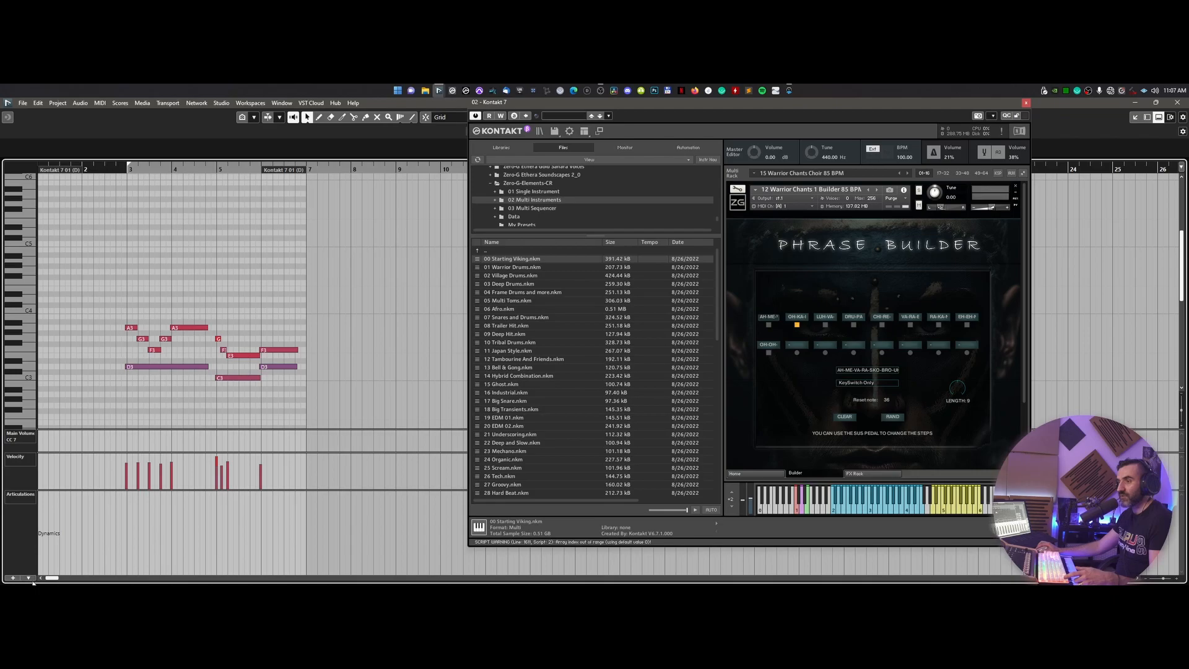
{"action": "left_click", "coordinate": [13, 578]}
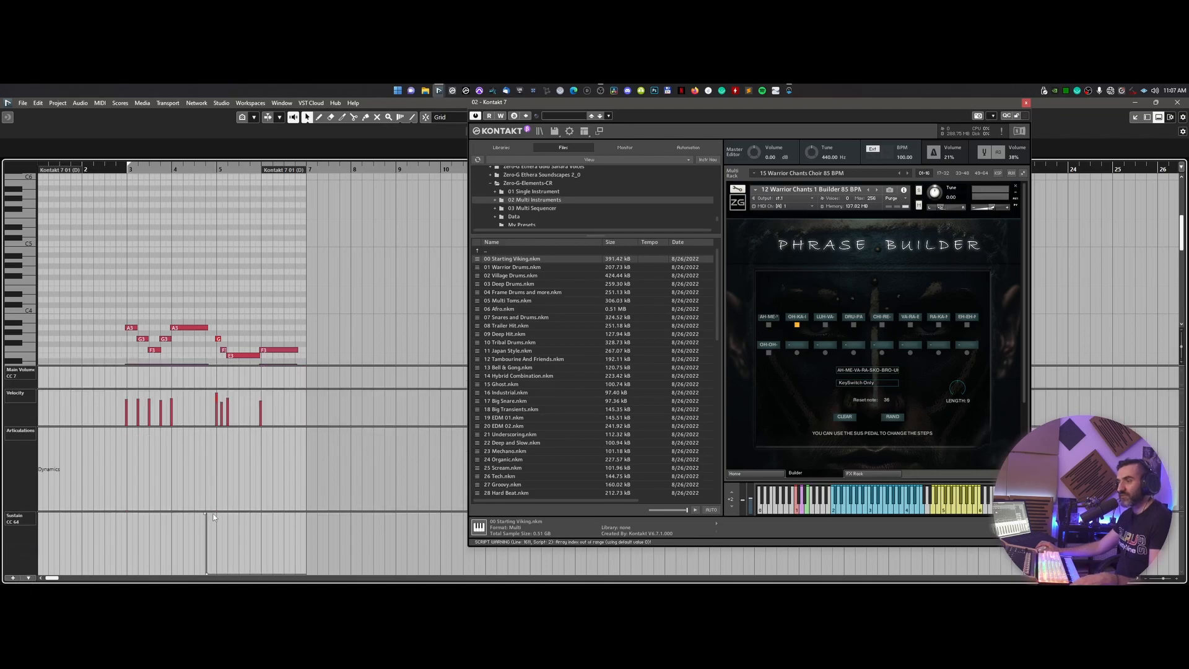
{"action": "left_click_drag", "start_coordinate": [372, 236], "coordinate": [176, 276]}
{"action": "key", "text": "h"}
{"action": "key", "text": "h"}
{"action": "key", "text": "h"}
{"action": "scroll", "coordinate": [274, 253], "scroll_direction": "up", "scroll_amount": 1}
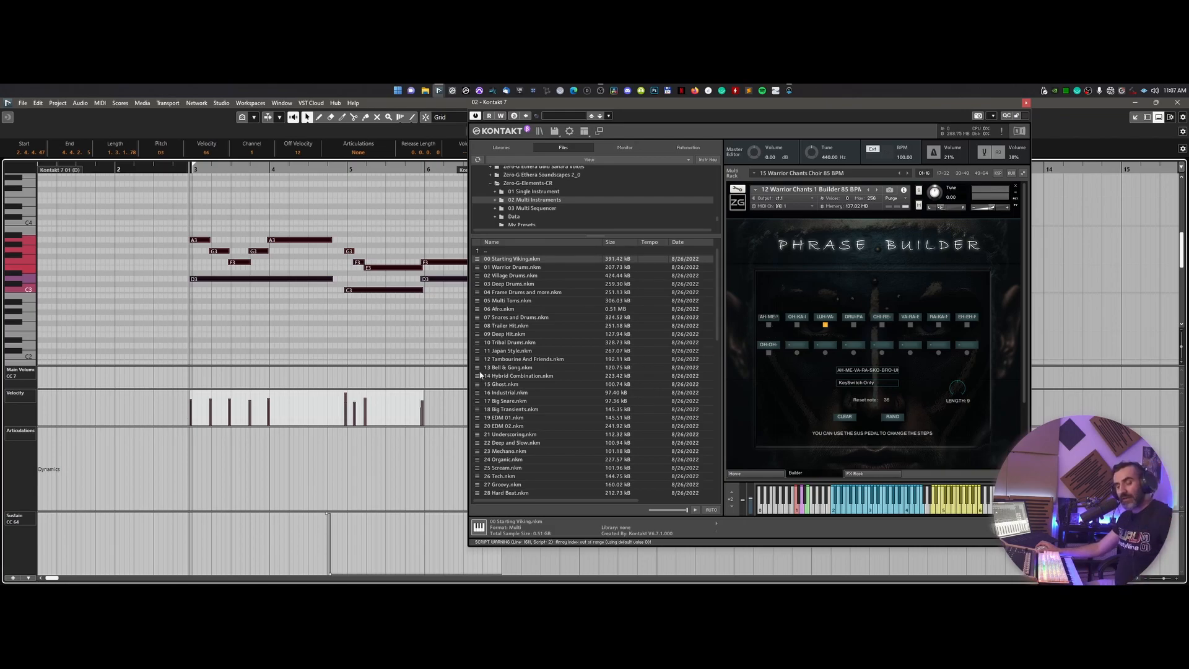
- Draw a short C2 note just before bar 3 in the chant part
{"action": "right_click", "coordinate": [194, 315]}
{"action": "left_click", "coordinate": [206, 313]}
{"action": "left_click", "coordinate": [189, 355]}
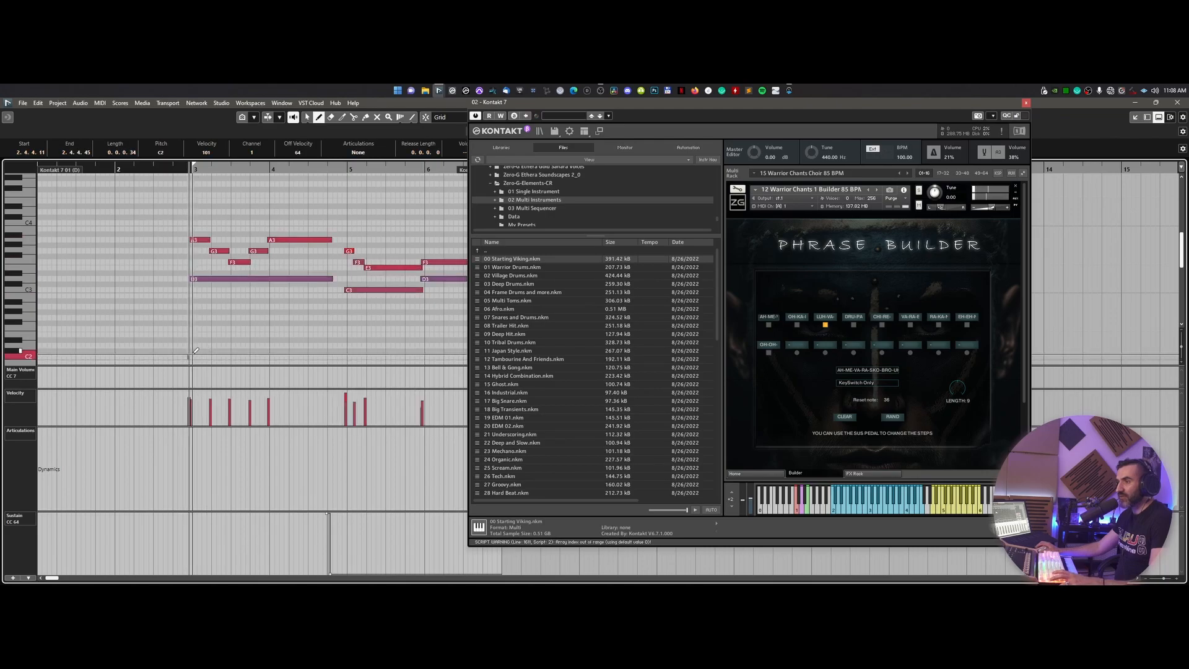
- Transpose the short note before bar 3 down to C1 as the Phrase Builder's reset keyswitch
{"action": "scroll", "coordinate": [203, 338], "scroll_direction": "down", "scroll_amount": 2}
{"action": "right_click", "coordinate": [205, 316]}
{"action": "left_click", "coordinate": [210, 303]}
{"action": "key", "text": "Down"}
{"action": "key", "text": "Down"}
{"action": "key", "text": "Down"}
{"action": "key", "text": "Down"}
{"action": "key", "text": "Down"}
{"action": "key", "text": "Down"}
{"action": "key", "text": "Down"}
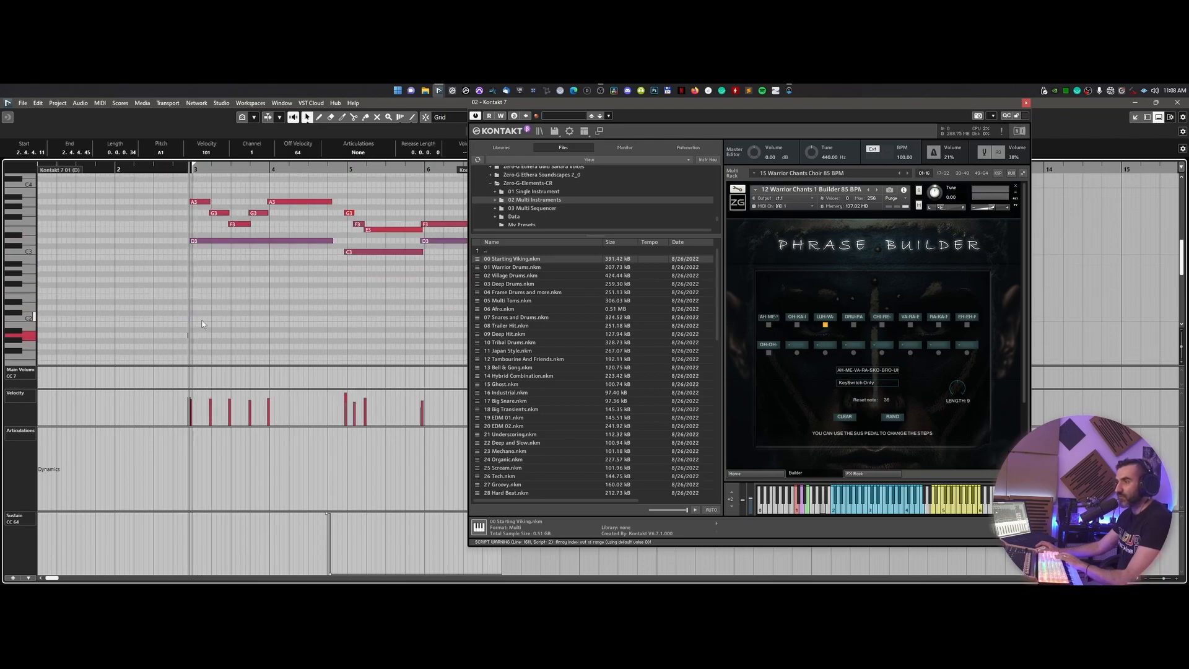
{"action": "scroll", "coordinate": [223, 317], "scroll_direction": "down", "scroll_amount": 3}
{"action": "key", "text": "Down"}
{"action": "key", "text": "Down"}
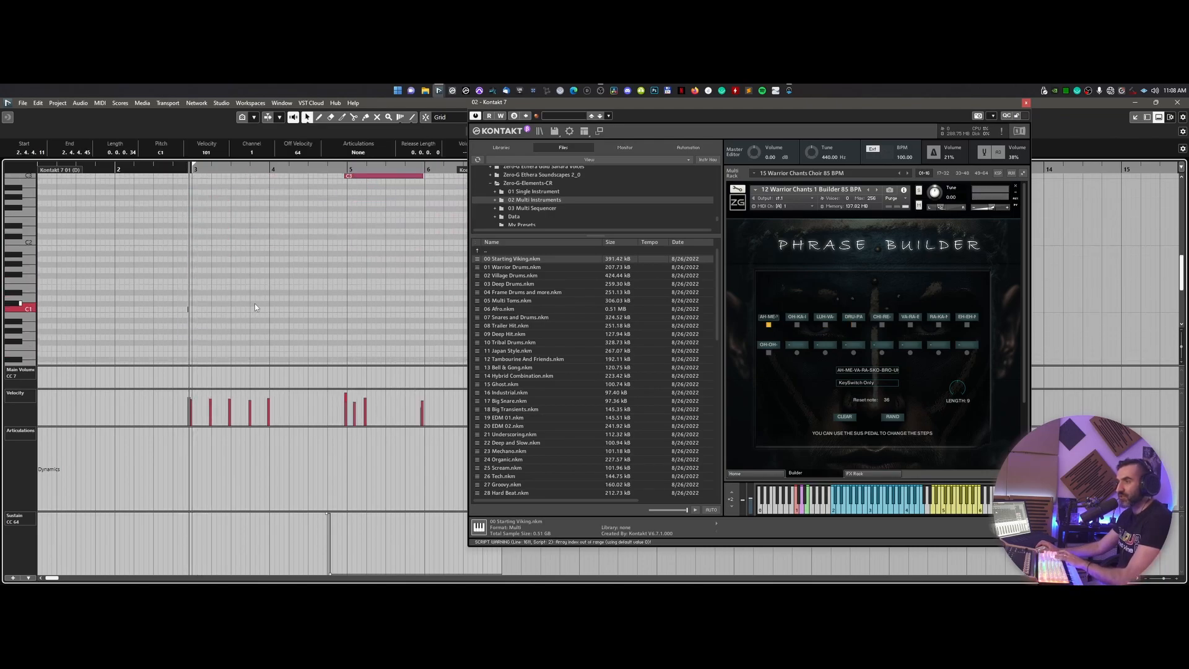
- Play the chant part from the reset keyswitch through its last notes, then close the Key Editor
{"action": "key", "text": "space"}
{"action": "scroll", "coordinate": [273, 277], "scroll_direction": "up", "scroll_amount": 4}
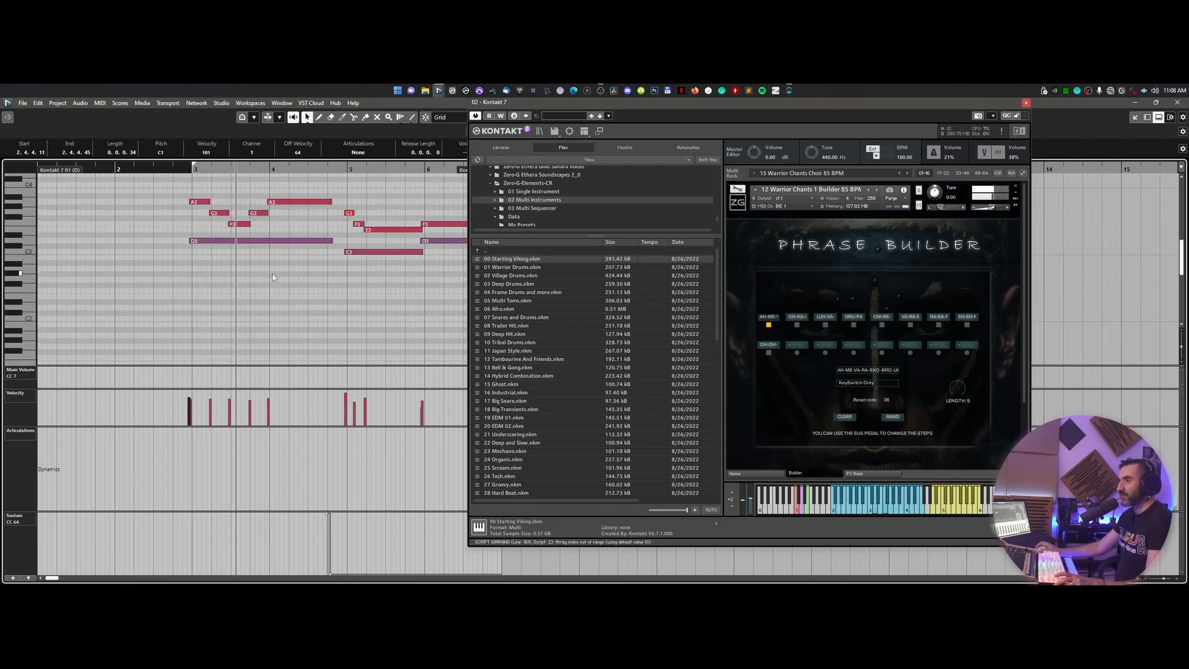
{"action": "scroll", "coordinate": [272, 277], "scroll_direction": "down", "scroll_amount": 2}
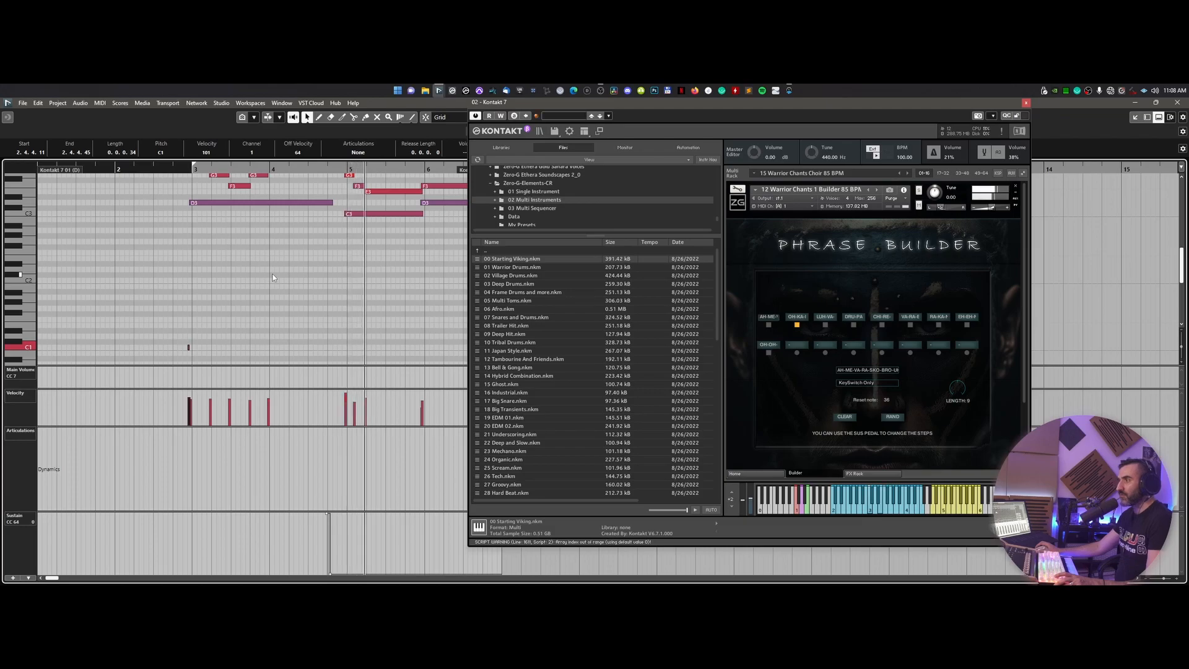
{"action": "scroll", "coordinate": [273, 277], "scroll_direction": "up", "scroll_amount": 2}
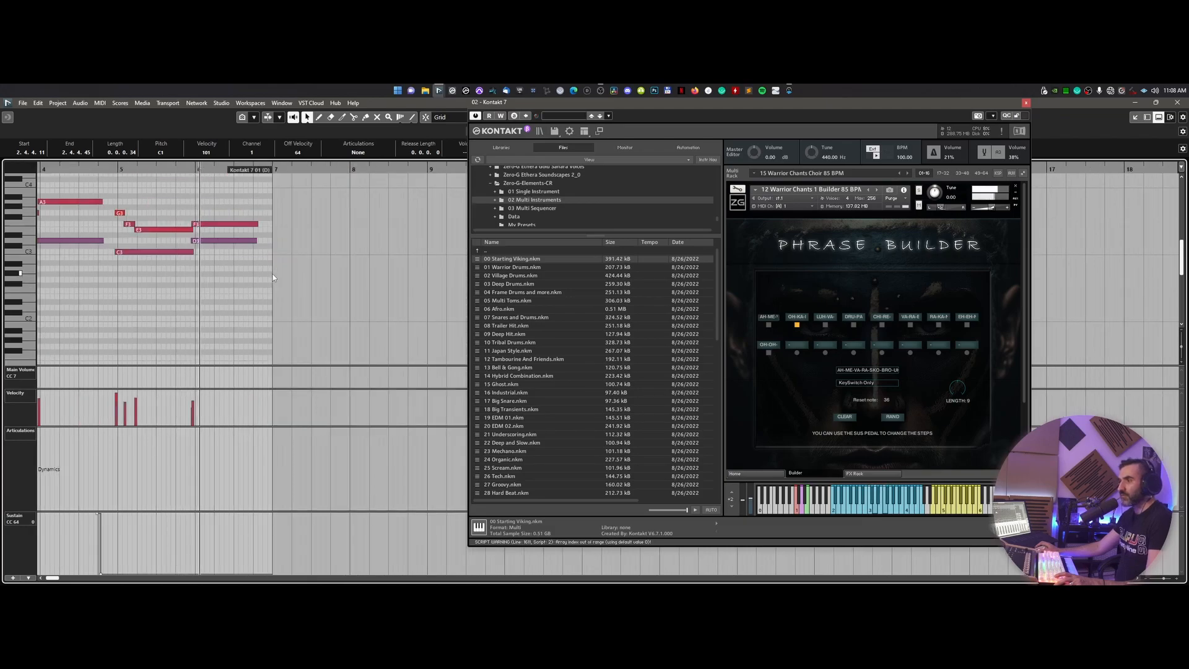
{"action": "key", "text": "space"}
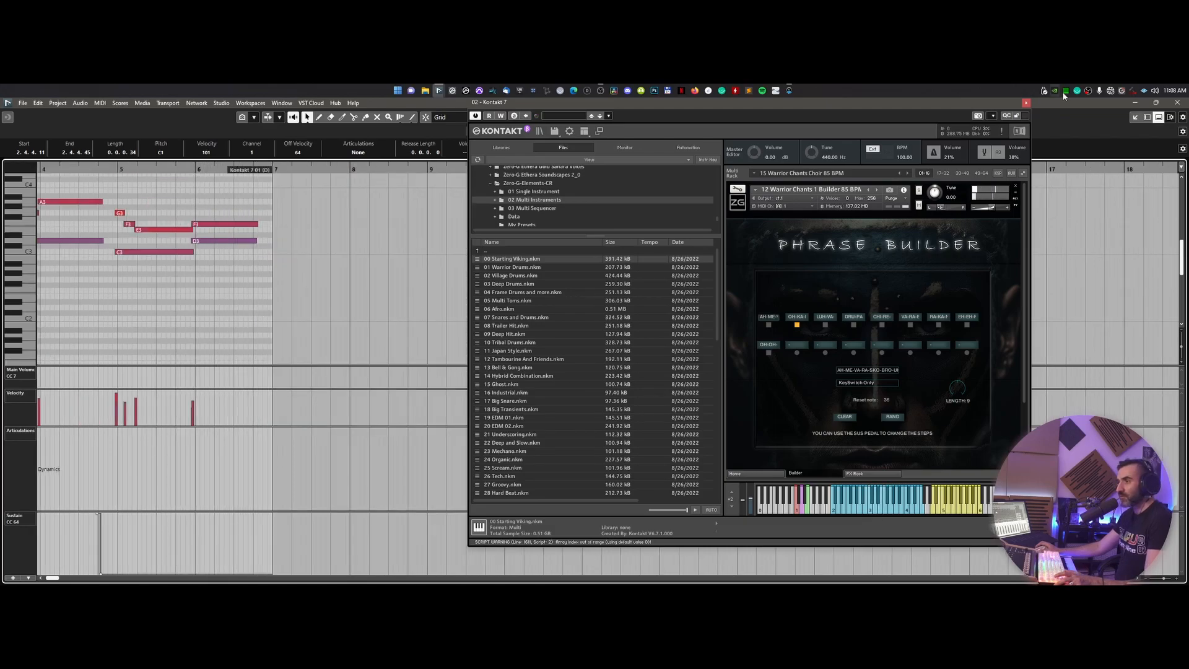
{"action": "left_click", "coordinate": [1177, 103]}
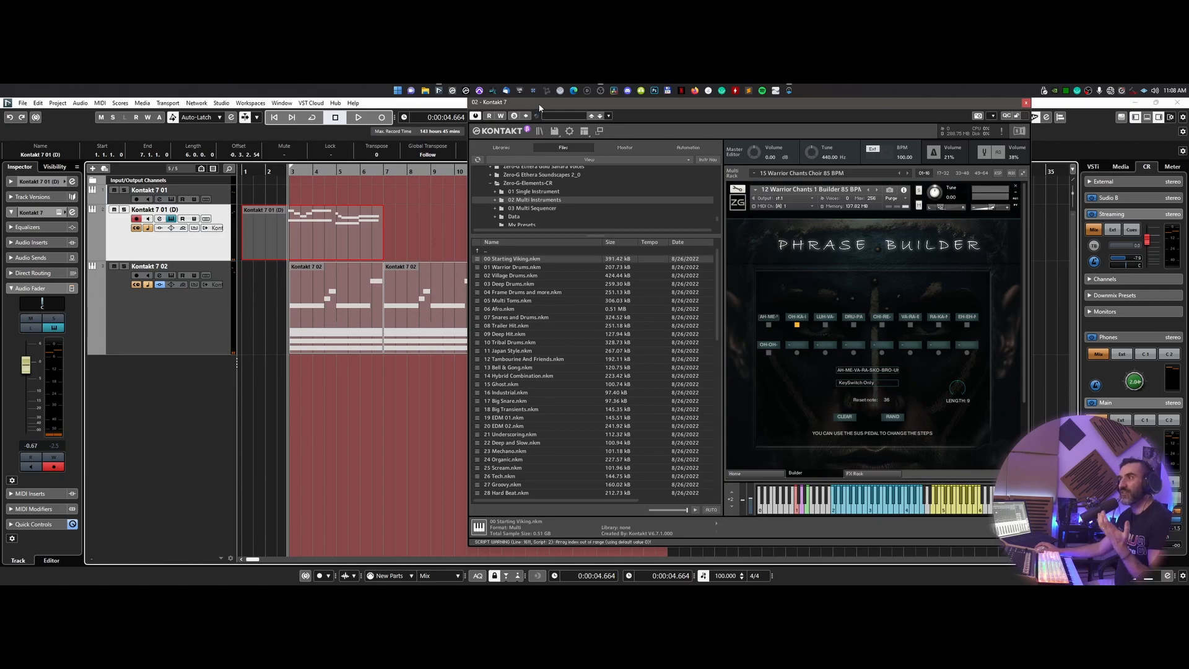
- Load the Ethera Gold Prometheus preset 12 Warrior Chants 1 Builder 85 BPM into the second chant track's Kontakt and close the Kontakt windows
{"action": "left_click_drag", "start_coordinate": [539, 108], "coordinate": [576, 111]}
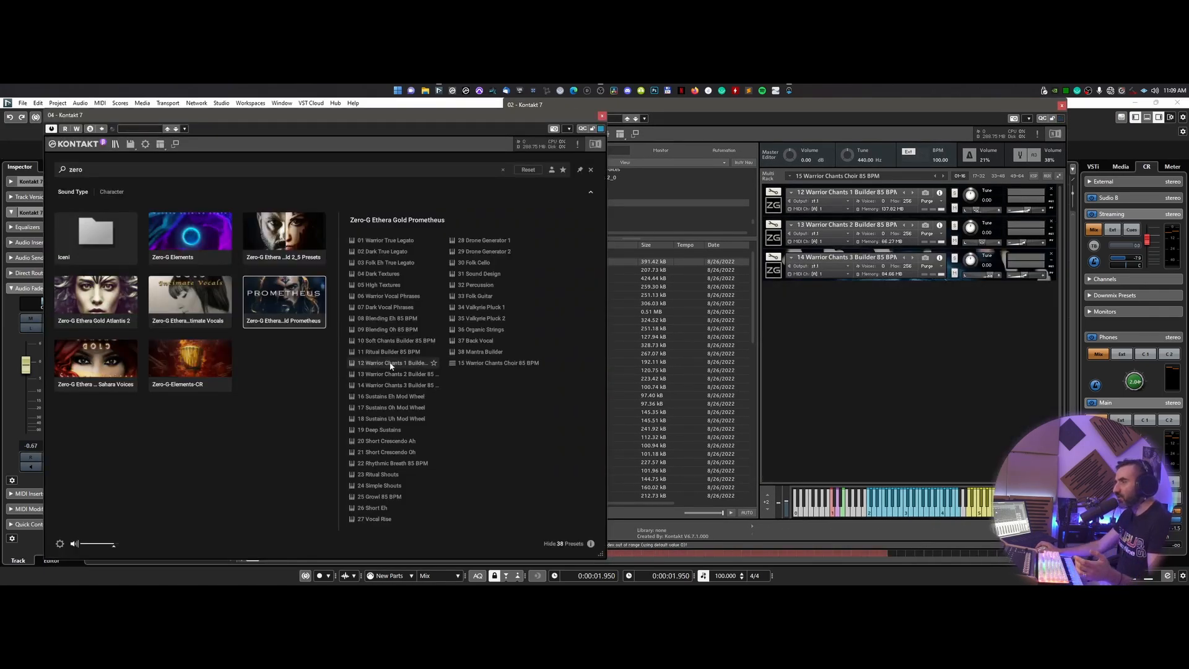
{"action": "double_click", "coordinate": [397, 365]}
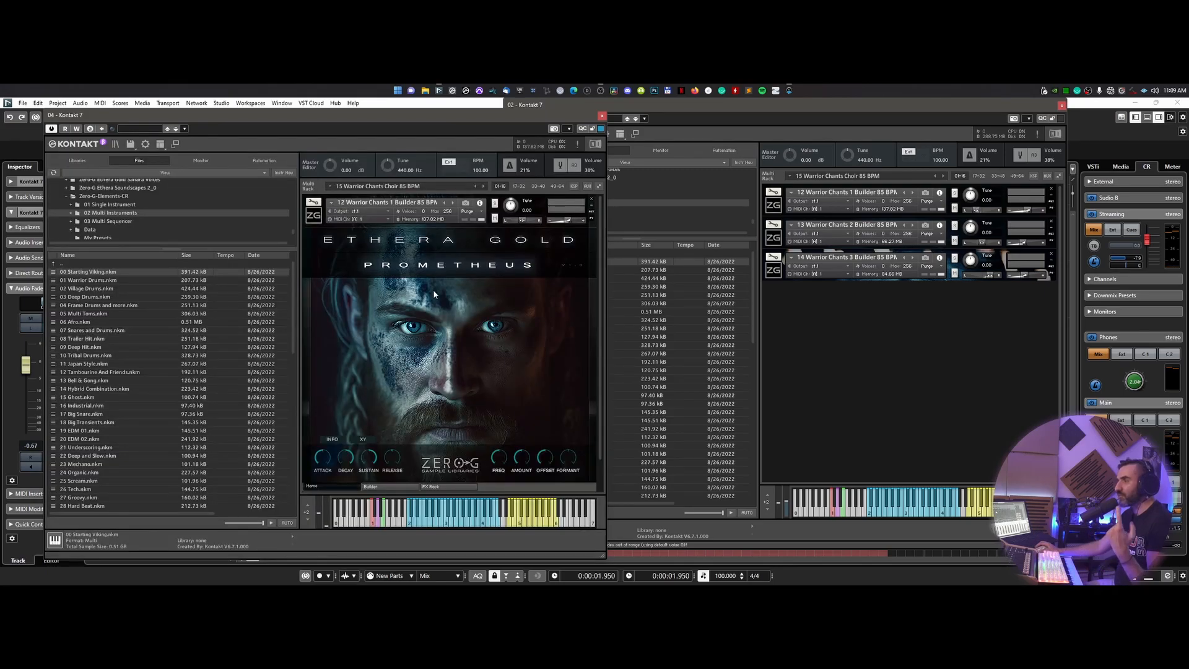
{"action": "left_click", "coordinate": [602, 116]}
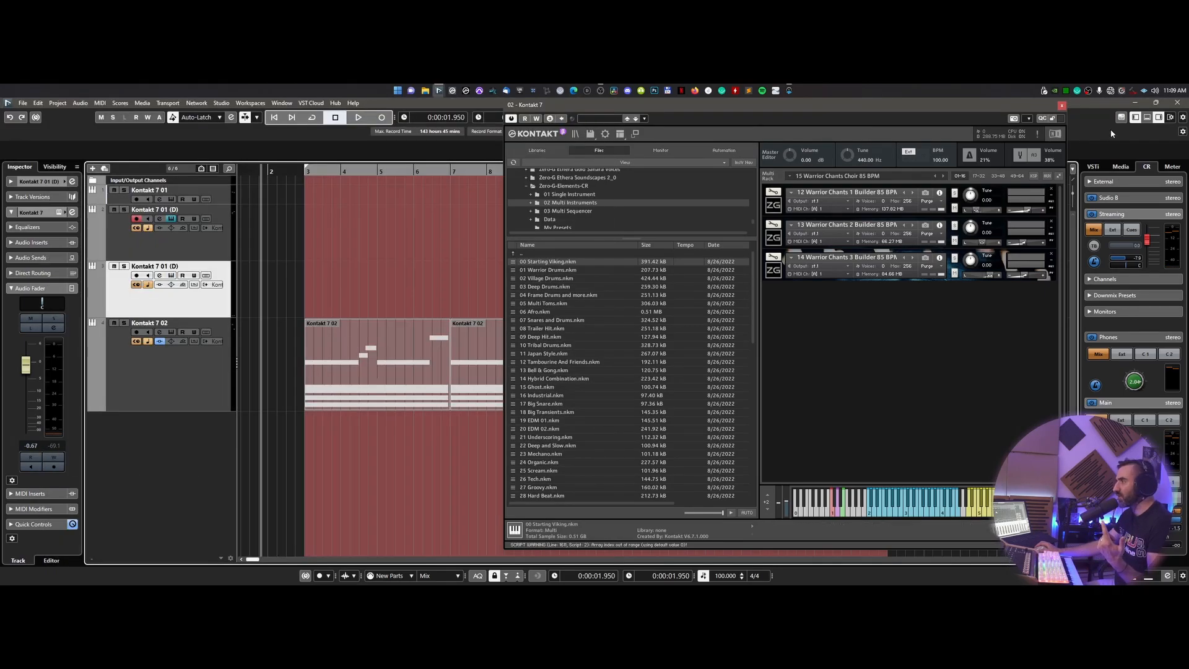
{"action": "left_click", "coordinate": [1061, 105]}
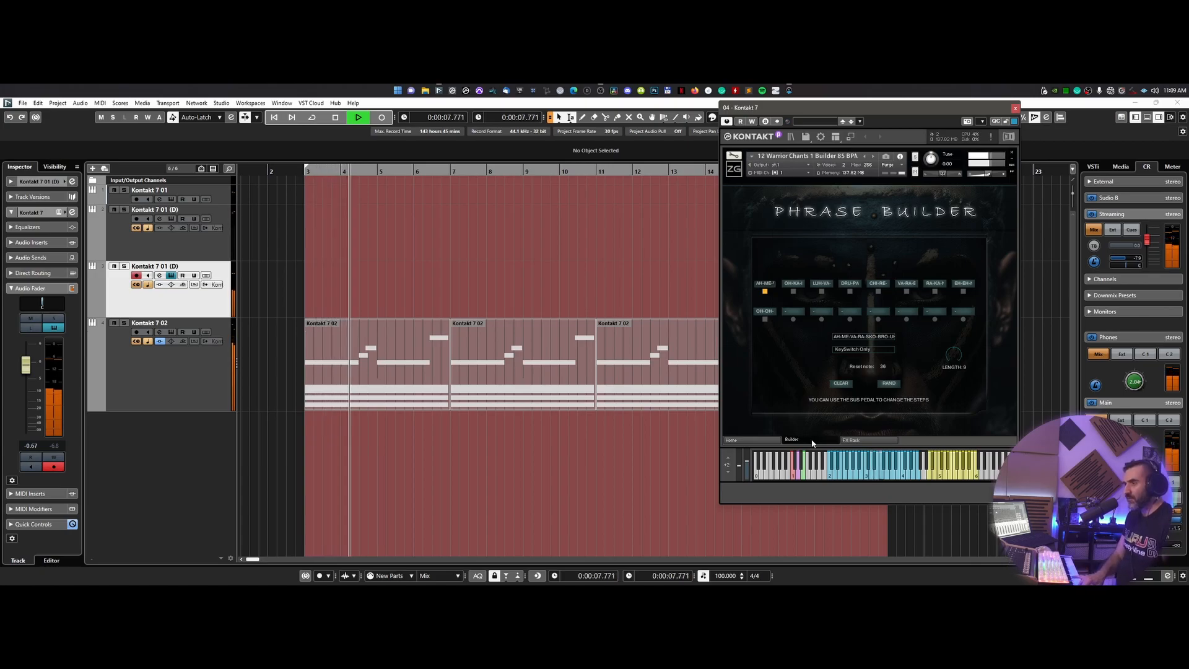
- Stop playback and record a short solo chant over bars 3 and 4 on the lower Kontakt 7 01 (D) track
{"action": "key", "text": "space"}
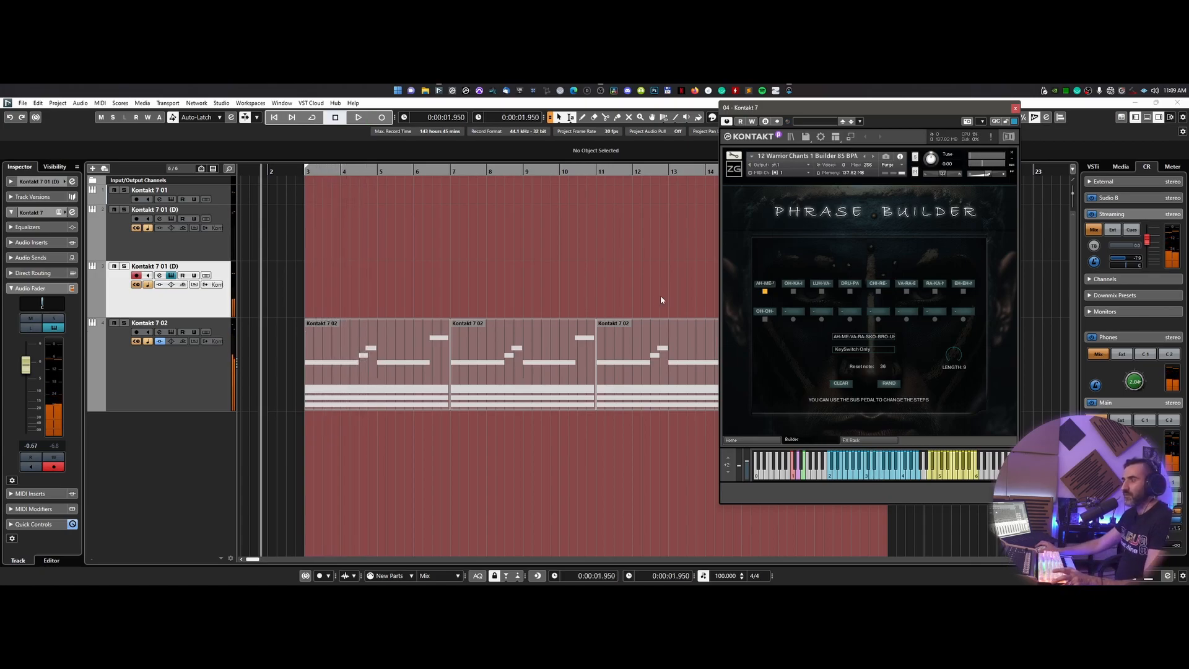
{"action": "left_click", "coordinate": [281, 181]}
{"action": "key", "text": "KP_Multiply"}
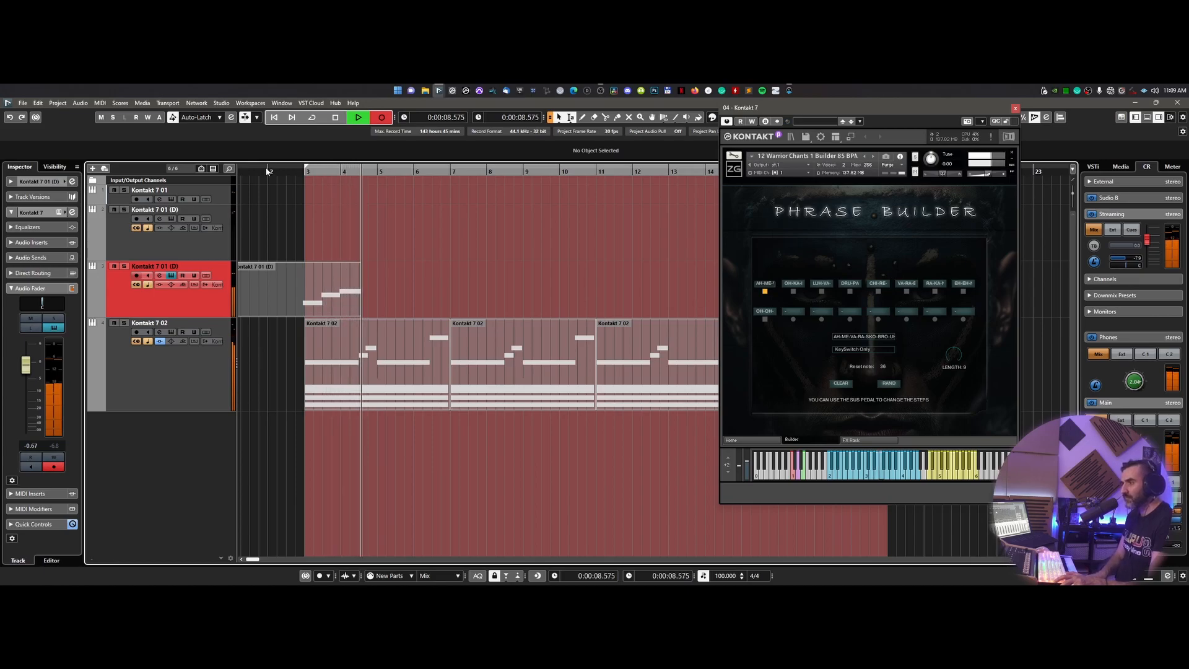
{"action": "key", "text": "space"}
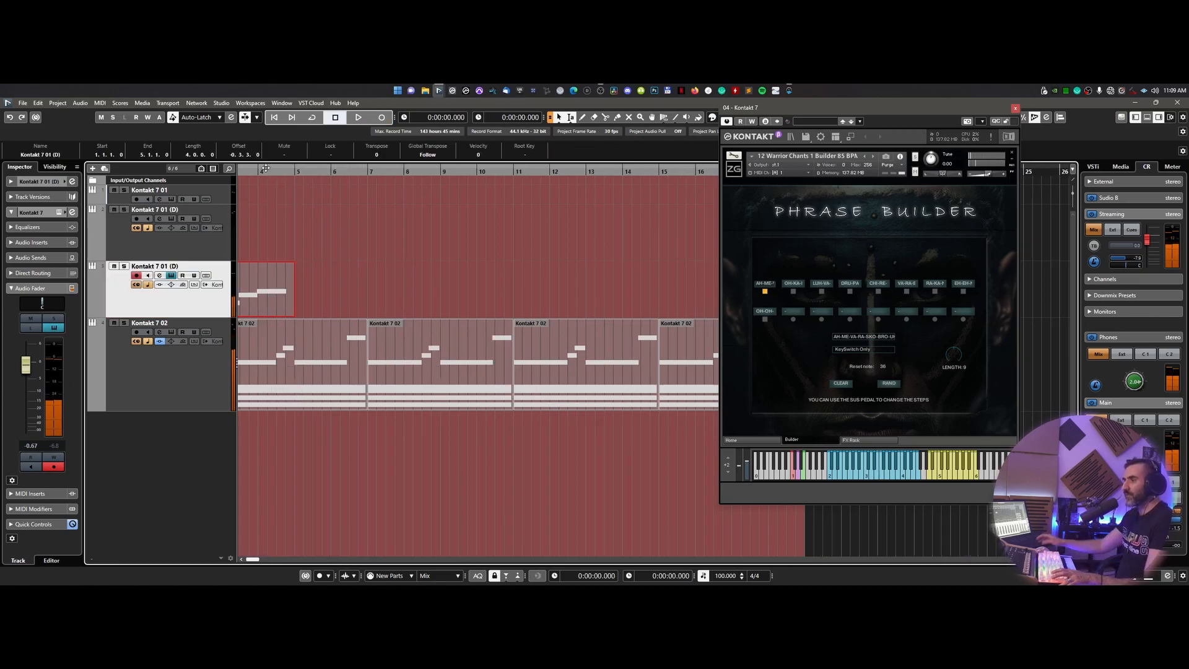
- Audition the solo chant, arm the upper Kontakt 7 01 (D) track, and record a choir answer starting at bar 5
{"action": "left_click", "coordinate": [223, 245]}
{"action": "left_click", "coordinate": [317, 172]}
{"action": "key", "text": "space"}
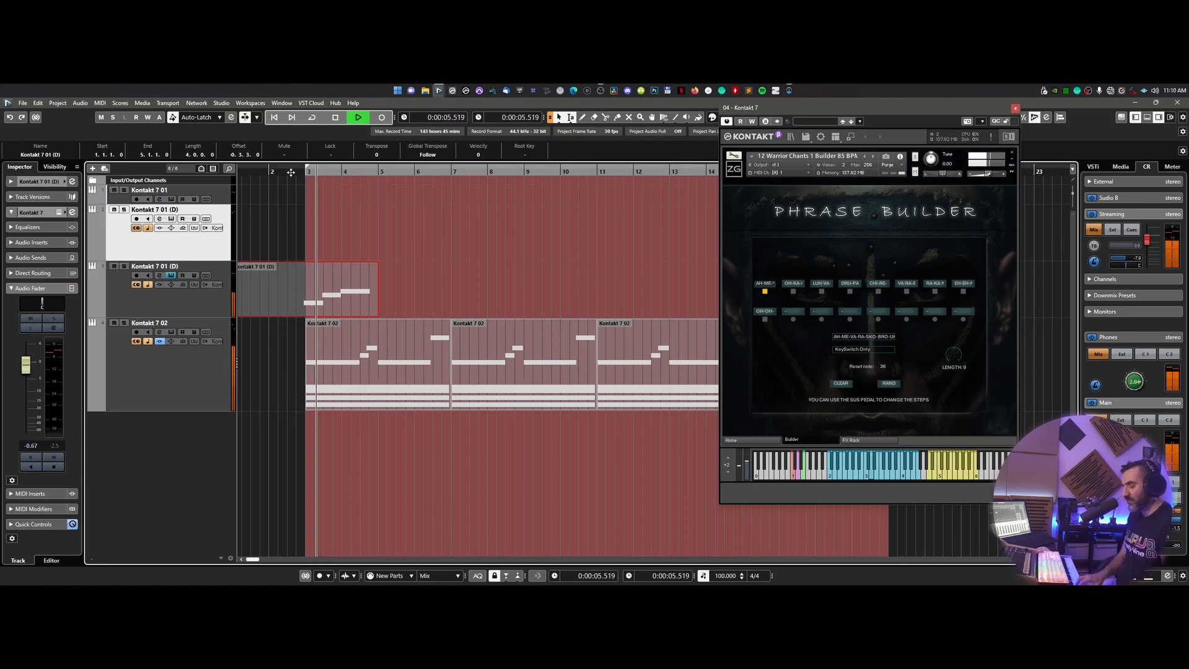
{"action": "left_click", "coordinate": [137, 219]}
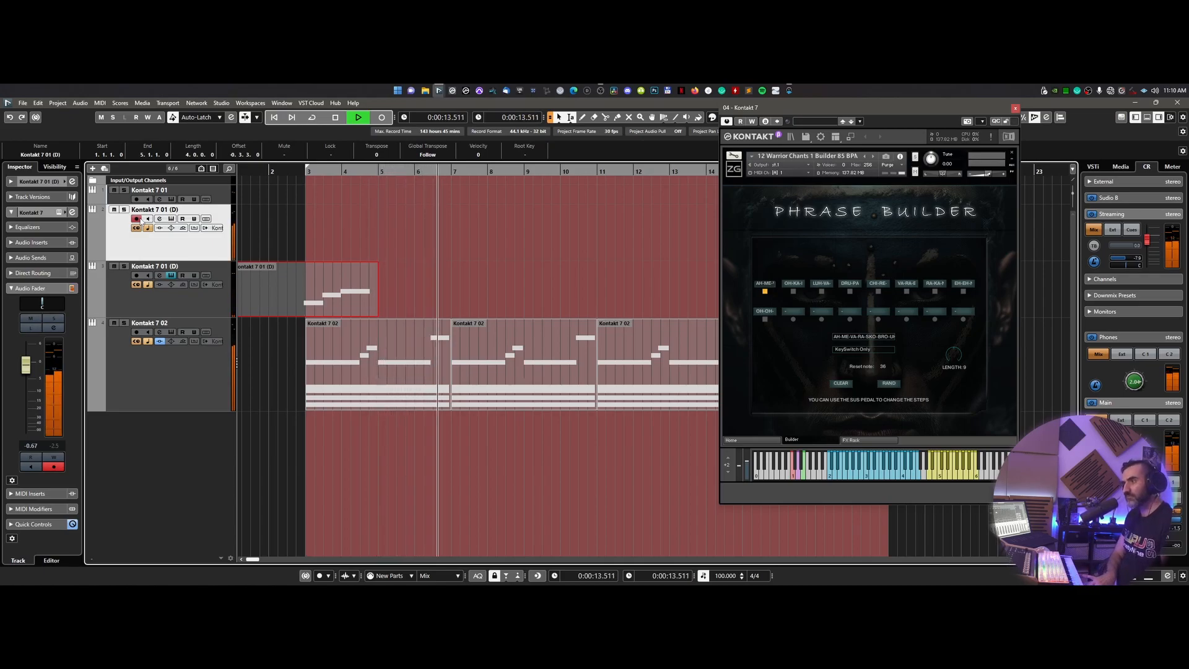
{"action": "key", "text": "KP_Multiply"}
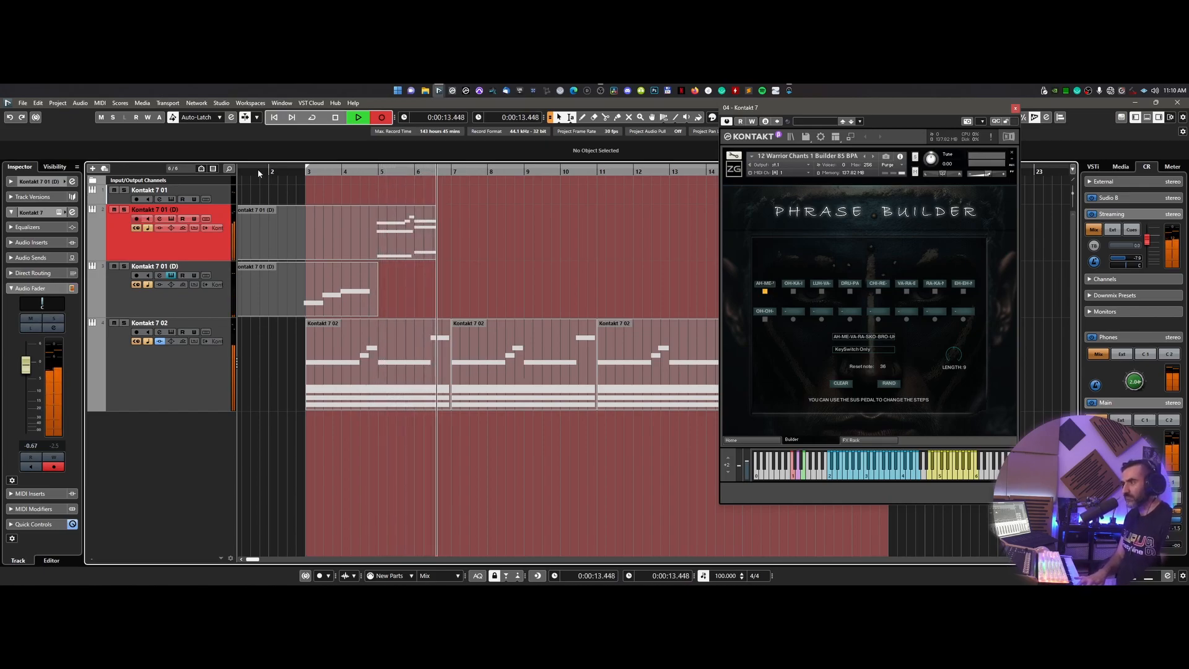
{"action": "key", "text": "space"}
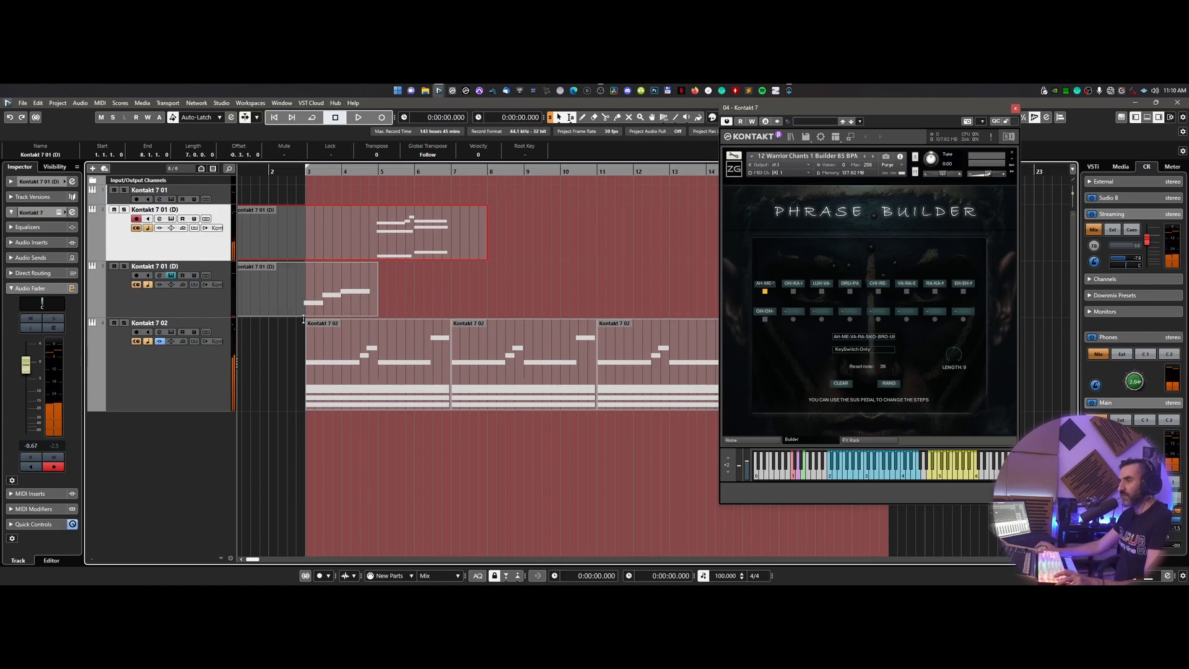
- Show the solo instrument's Home page, open the upper track's Kontakt, and play both chants from before bar 3
{"action": "left_click", "coordinate": [171, 276]}
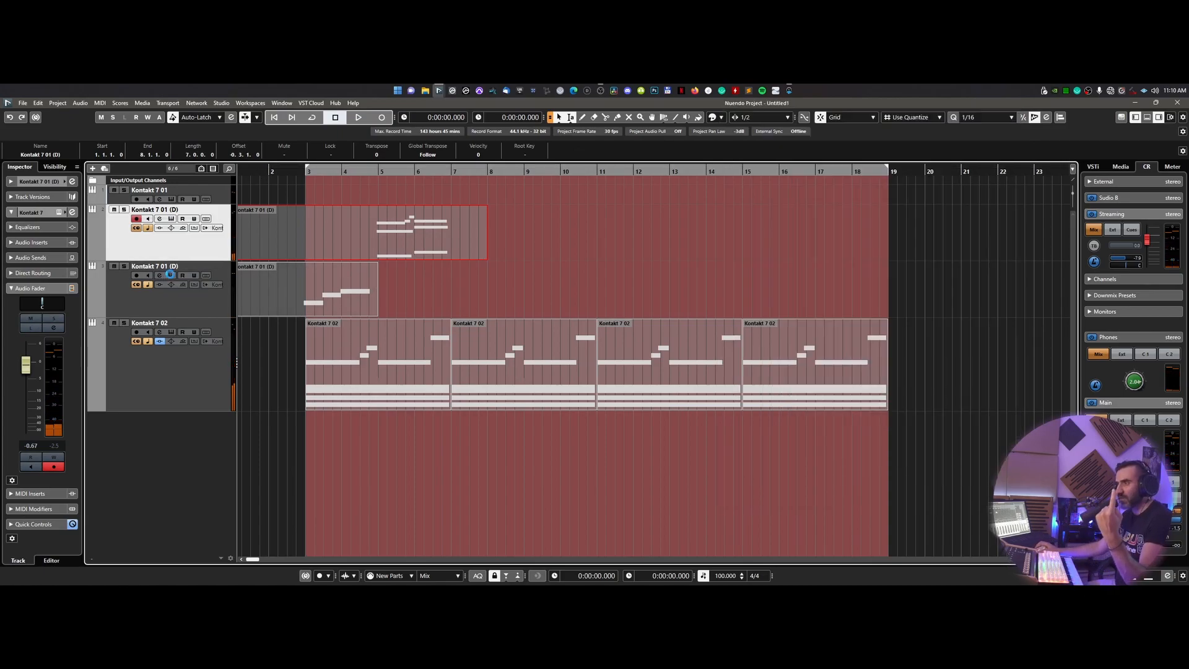
{"action": "left_click", "coordinate": [778, 440]}
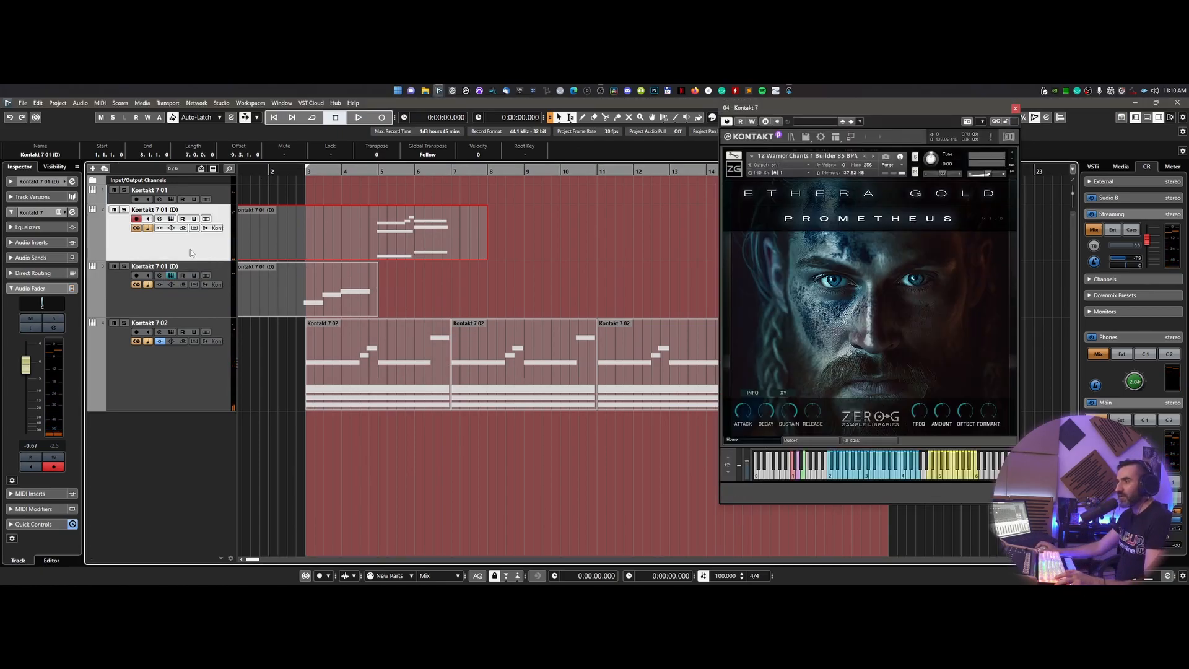
{"action": "left_click", "coordinate": [171, 219]}
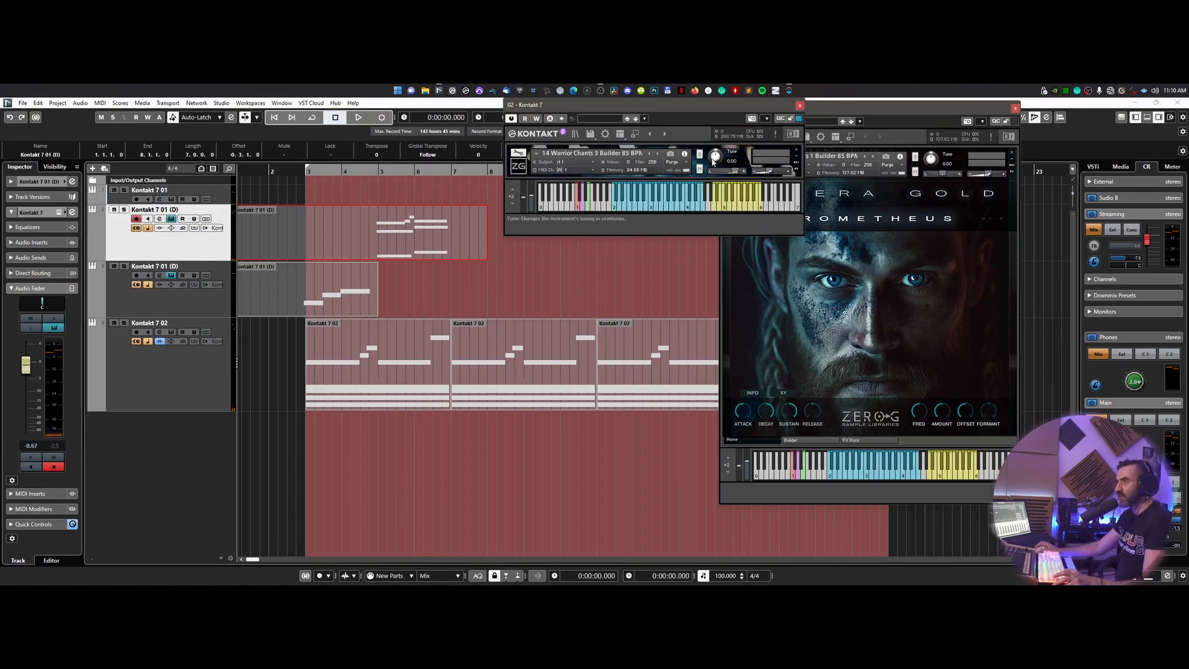
{"action": "left_click", "coordinate": [294, 172]}
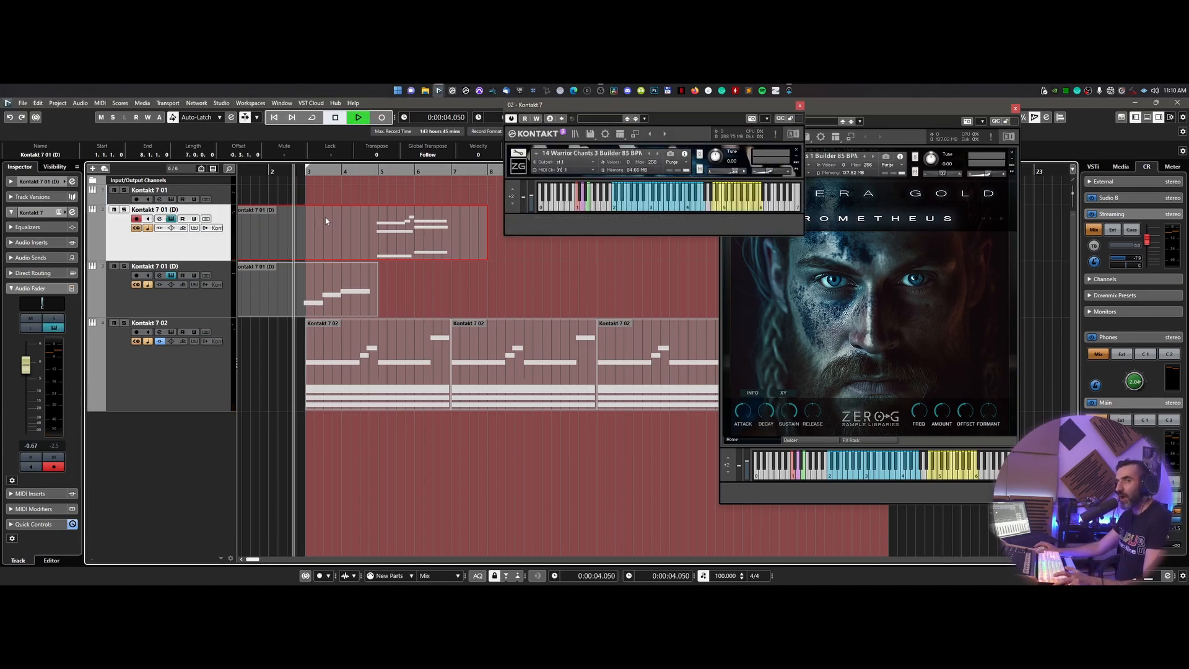
{"action": "key", "text": "space"}
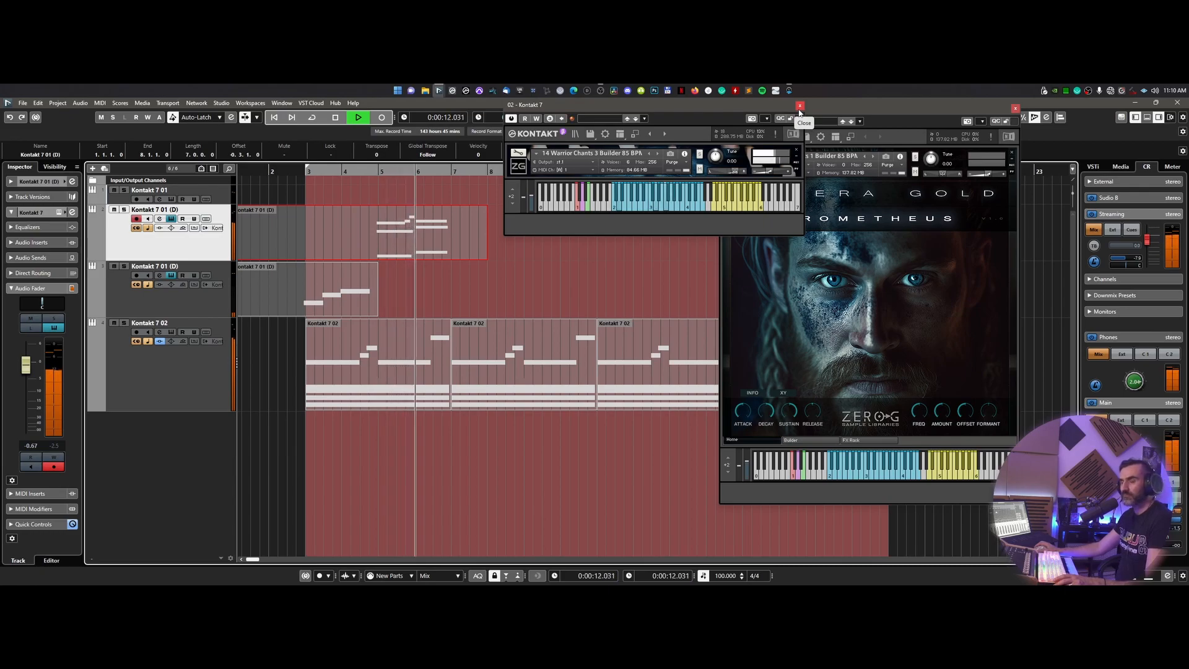
{"action": "key", "text": "space"}
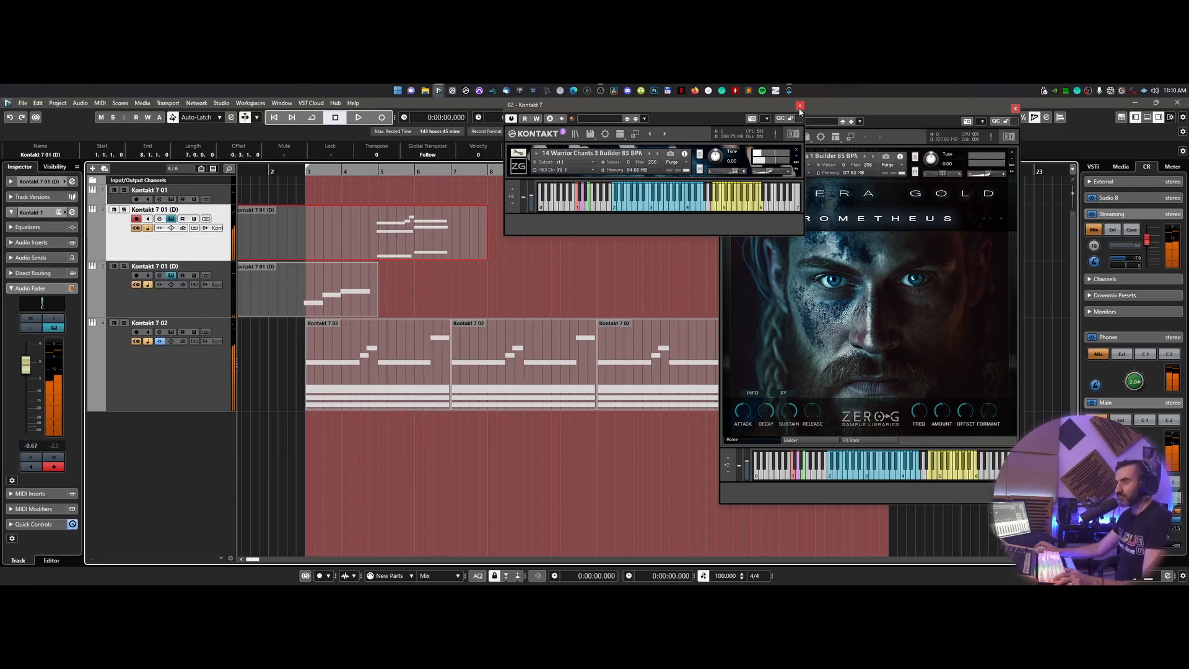
- Enlarge the upper Kontakt 7 01 (D) track and disarm its recording
{"action": "left_click", "coordinate": [800, 106]}
{"action": "left_click_drag", "start_coordinate": [218, 261], "coordinate": [218, 289]}
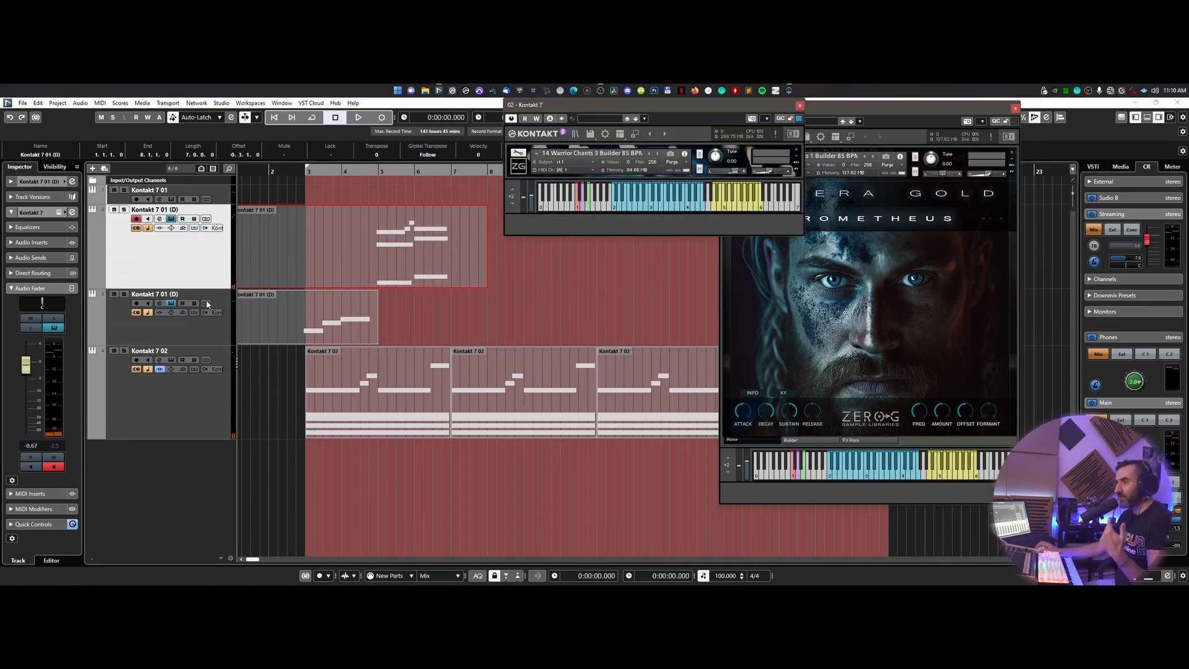
{"action": "left_click", "coordinate": [136, 219]}
- Reopen the lower track's Kontakt to examine the latency on the Prometheus info page, then close both Kontakt windows
{"action": "left_click", "coordinate": [172, 303]}
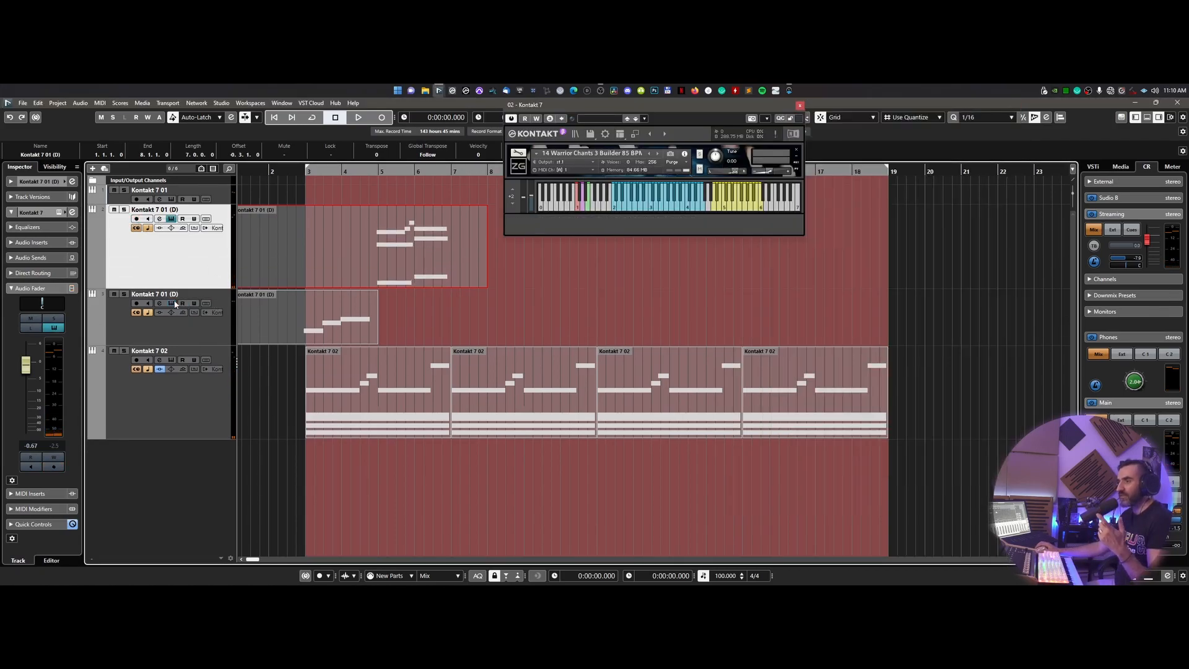
{"action": "left_click", "coordinate": [173, 304]}
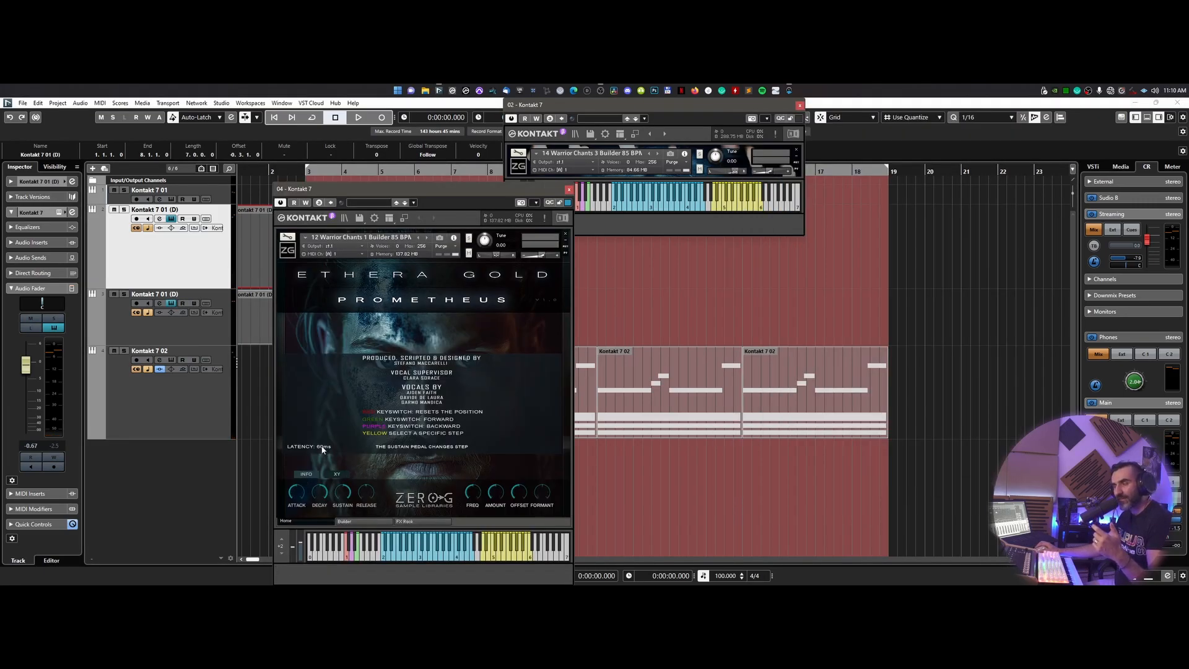
{"action": "left_click", "coordinate": [800, 106]}
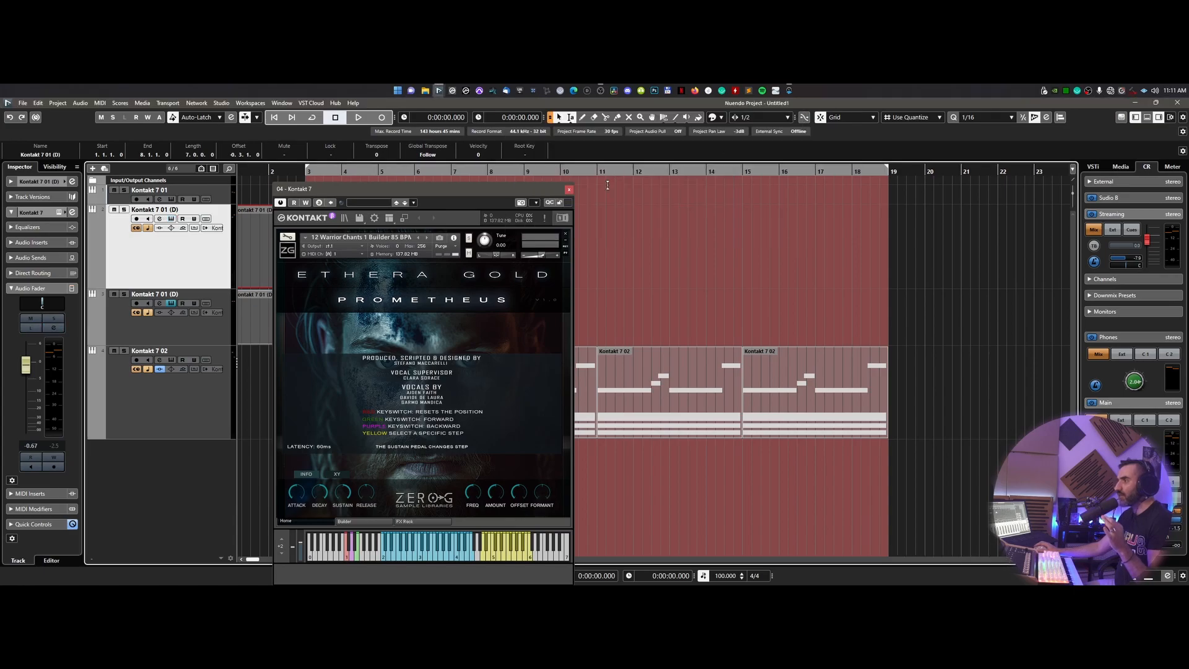
{"action": "left_click", "coordinate": [570, 190]}
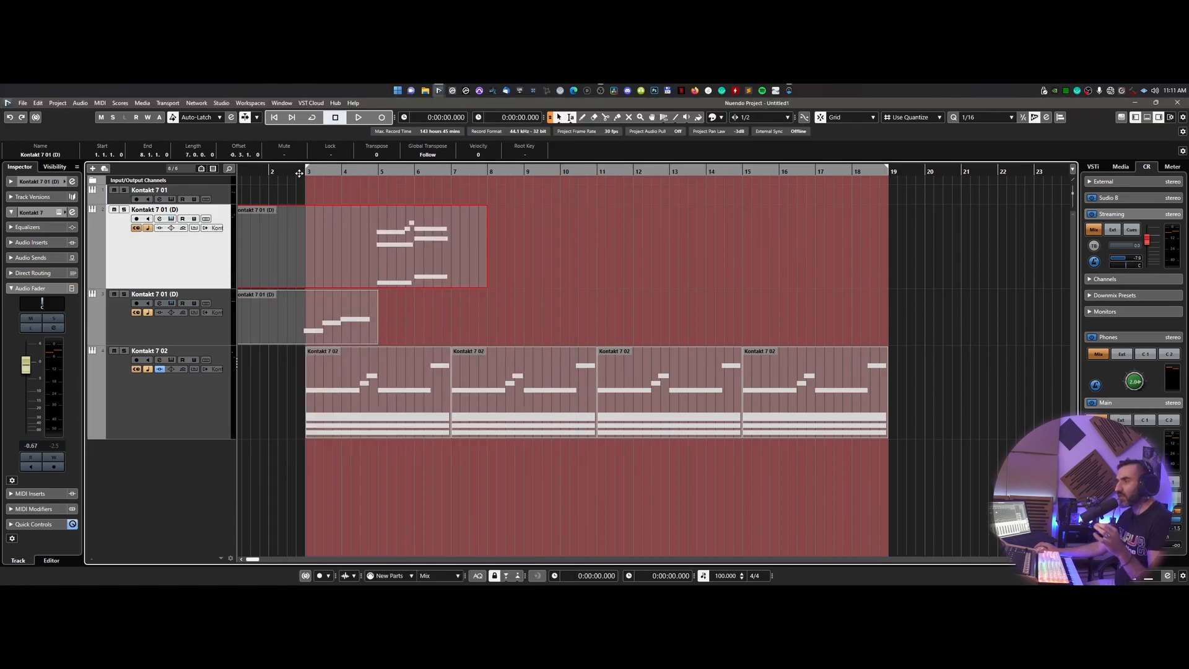
- Open the solo chant part on the lower Kontakt 7 01 (D) track, quantize all its notes, and close the Key Editor
{"action": "double_click", "coordinate": [345, 336]}
{"action": "left_click_drag", "start_coordinate": [396, 218], "coordinate": [143, 336]}
{"action": "left_click_drag", "start_coordinate": [177, 169], "coordinate": [593, 329]}
{"action": "key", "text": "q"}
{"action": "left_click", "coordinate": [531, 271]}
{"action": "left_click", "coordinate": [377, 300]}
{"action": "left_click", "coordinate": [1177, 103]}
{"action": "left_click", "coordinate": [201, 327]}
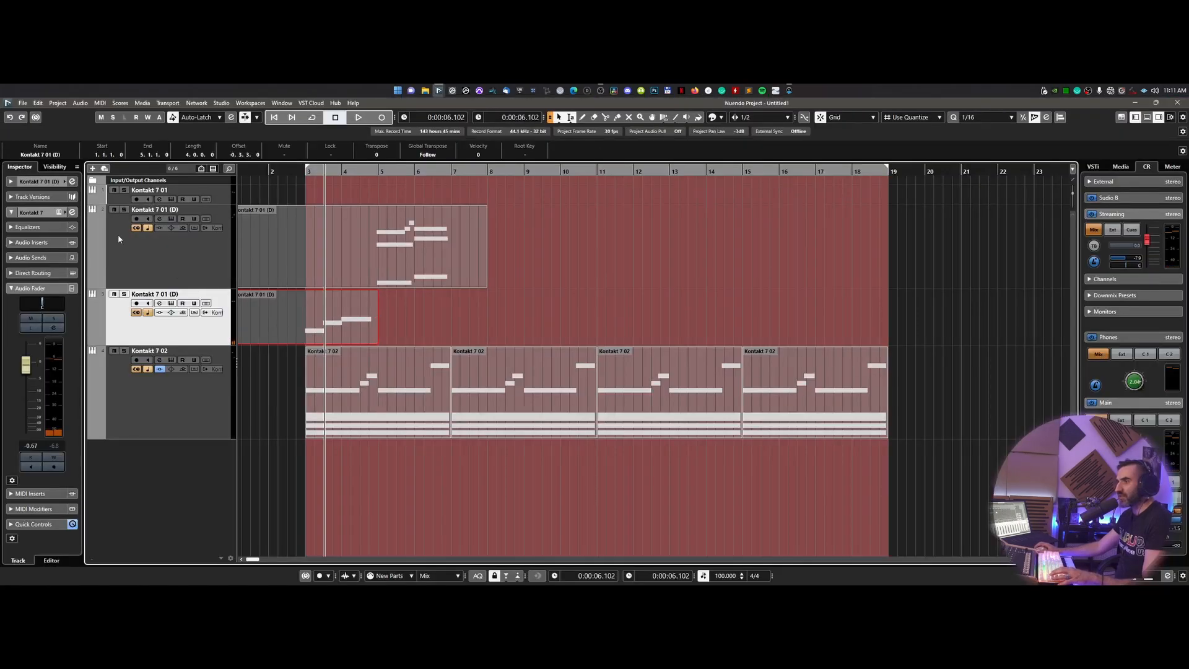
- Compensate the latency of the lower Kontakt 7 01 (D) track with a track delay of -60 ms, and close its Kontakt
{"action": "left_click", "coordinate": [171, 303]}
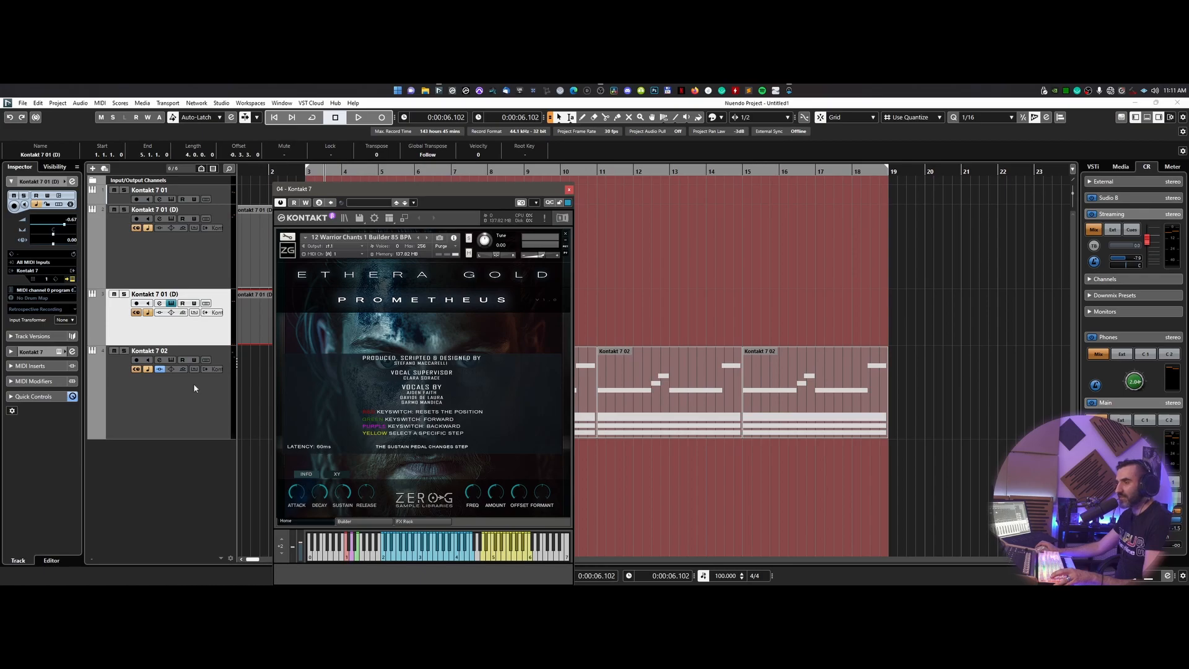
{"action": "left_click", "coordinate": [70, 240]}
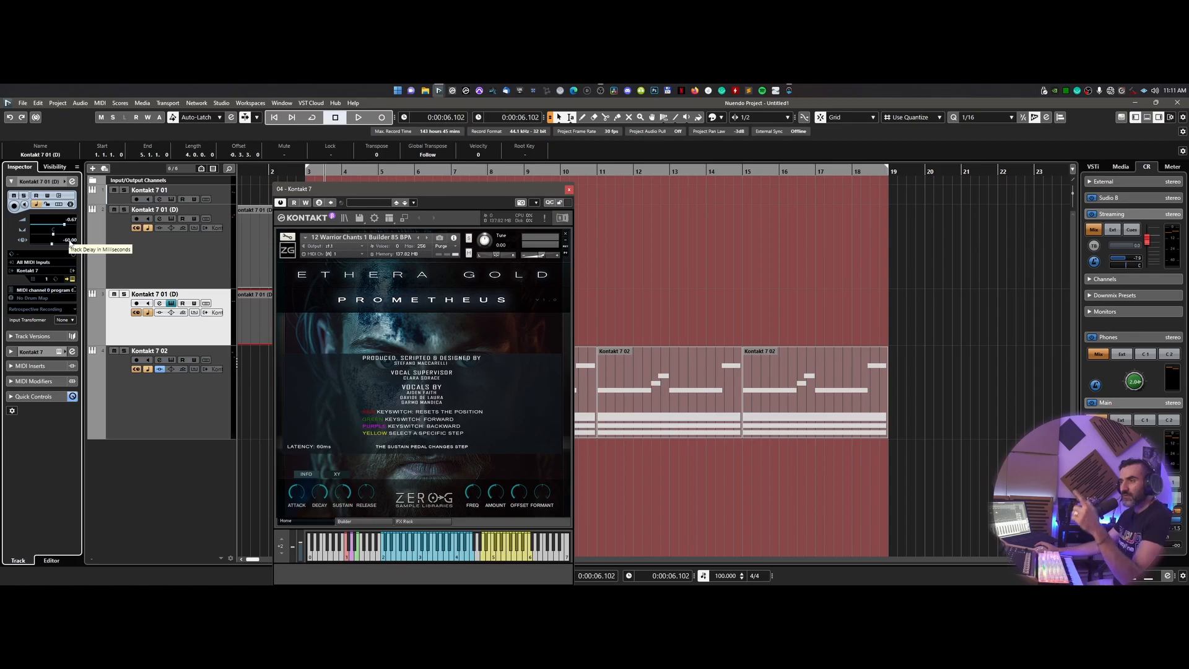
{"action": "left_click", "coordinate": [569, 188]}
- Play both chants from before bar 3 and check both Kontakt 7 01 (D) parts in the Key Editor
{"action": "left_click", "coordinate": [280, 192]}
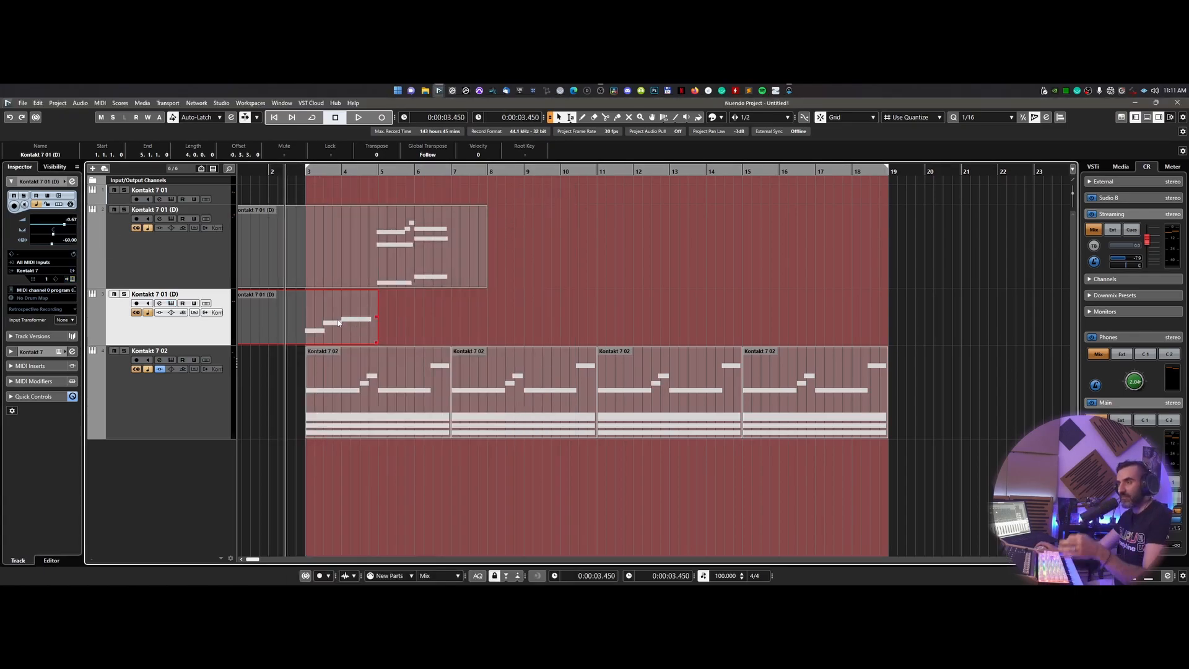
{"action": "double_click", "coordinate": [338, 323]}
{"action": "left_click", "coordinate": [1177, 103]}
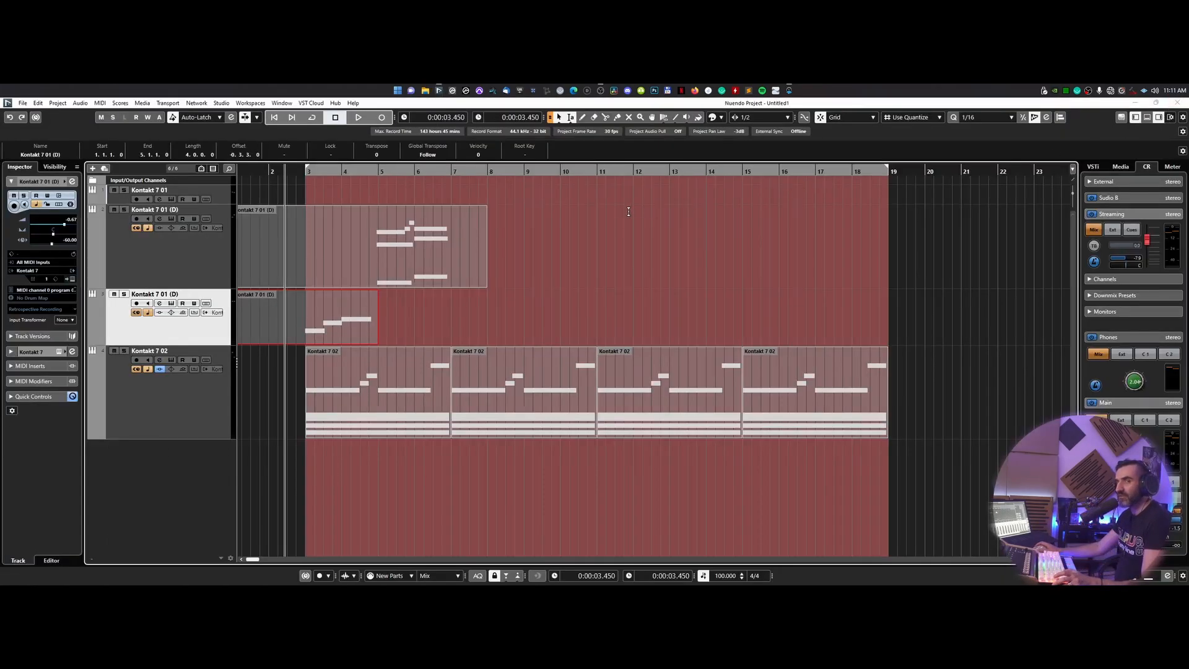
{"action": "key", "text": "space"}
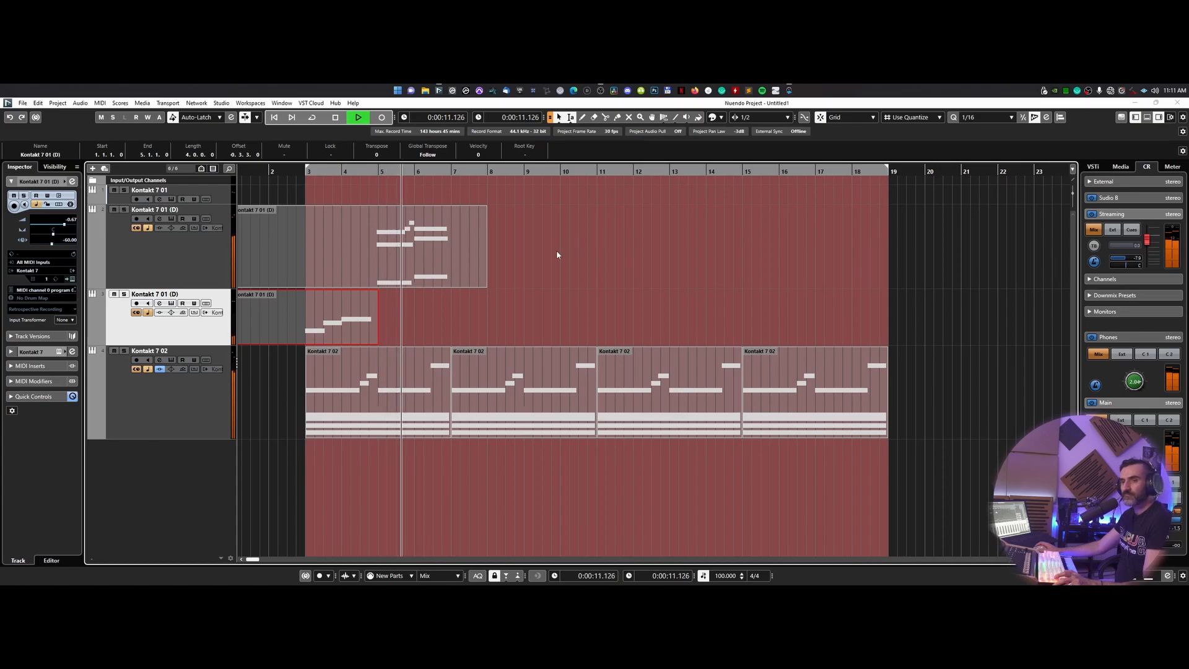
{"action": "double_click", "coordinate": [453, 270]}
{"action": "key", "text": "Escape"}
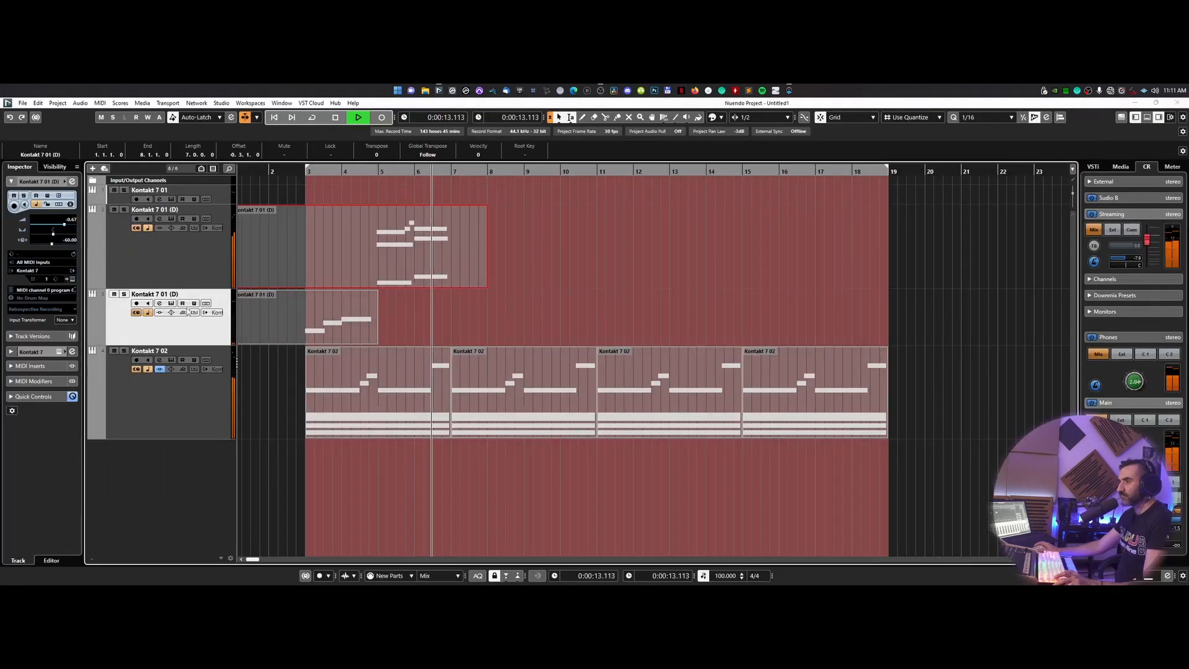
{"action": "key", "text": "space"}
{"action": "double_click", "coordinate": [347, 319]}
{"action": "key", "text": "Escape"}
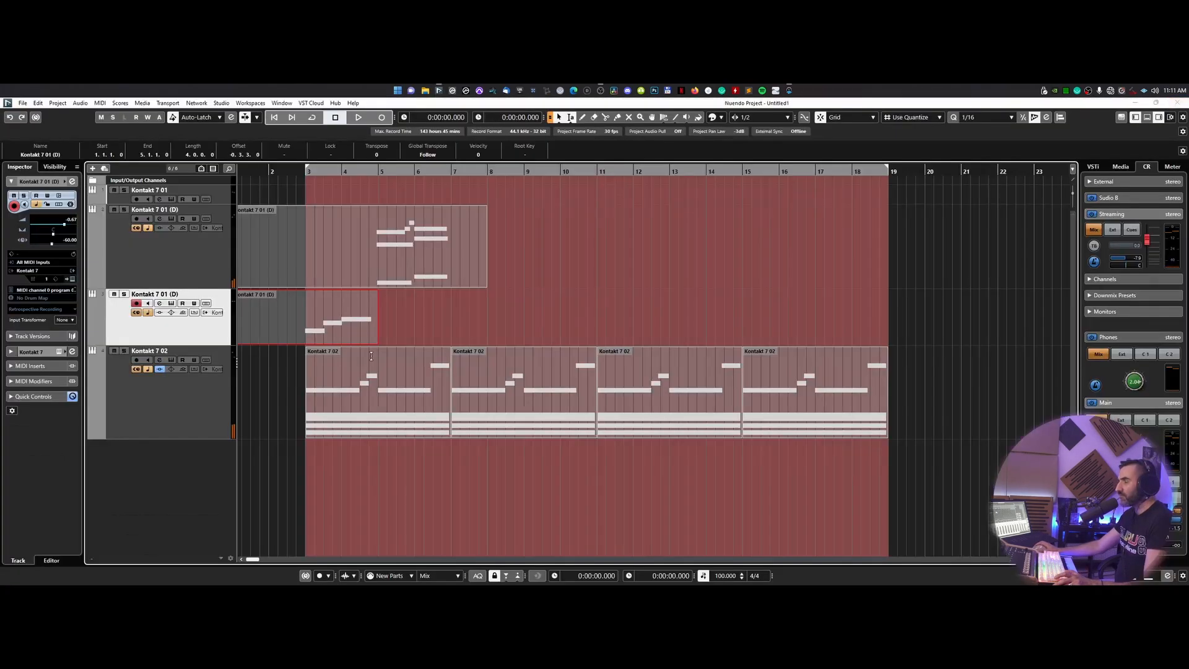
- Record a new solo chant phrase over bars 7 and 8 on the lower Kontakt 7 01 (D) track, starting from bar 2 with Kontakt open
{"action": "left_click", "coordinate": [170, 303]}
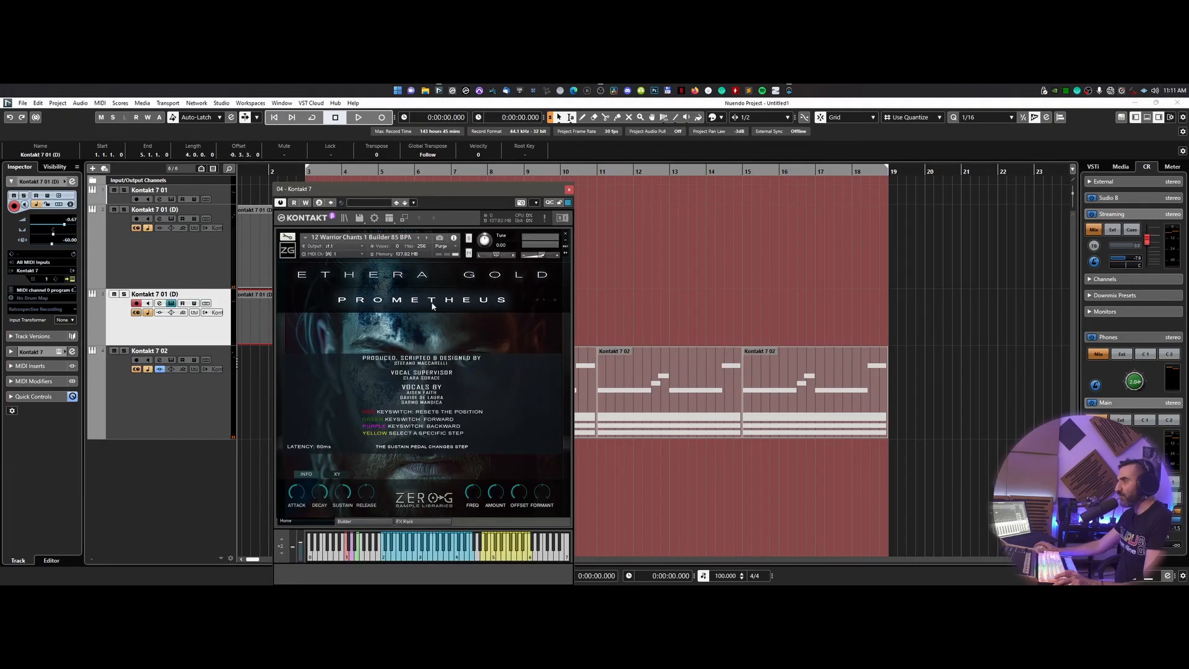
{"action": "left_click", "coordinate": [304, 475]}
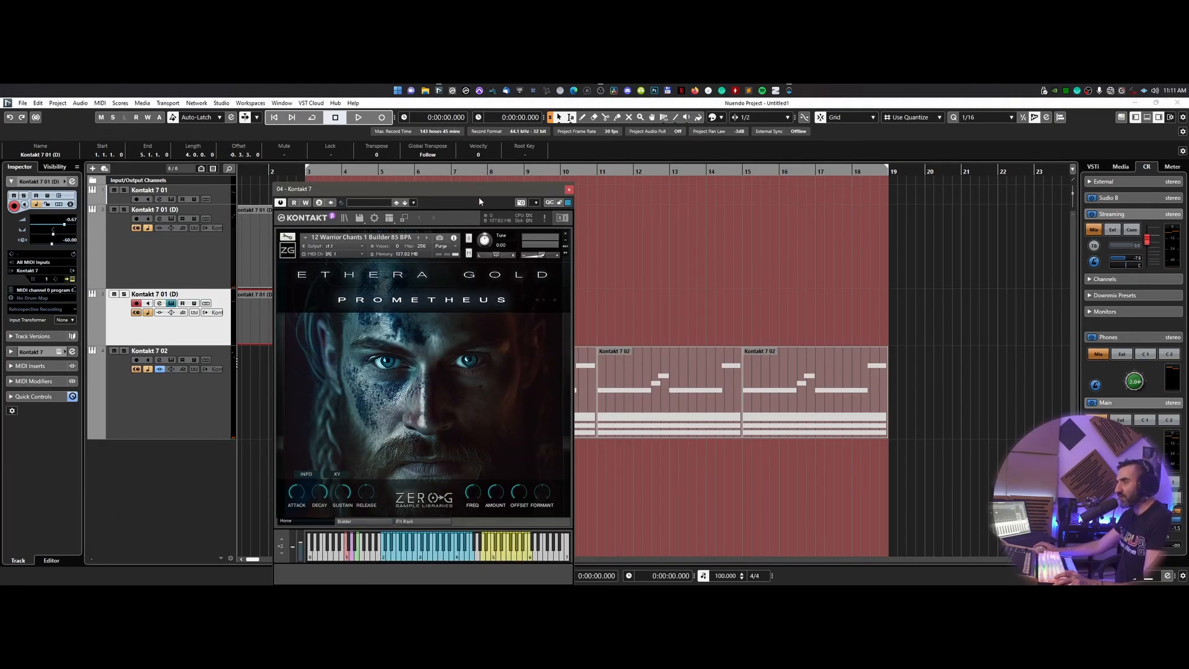
{"action": "left_click_drag", "start_coordinate": [435, 198], "coordinate": [738, 193]}
{"action": "left_click", "coordinate": [271, 172]}
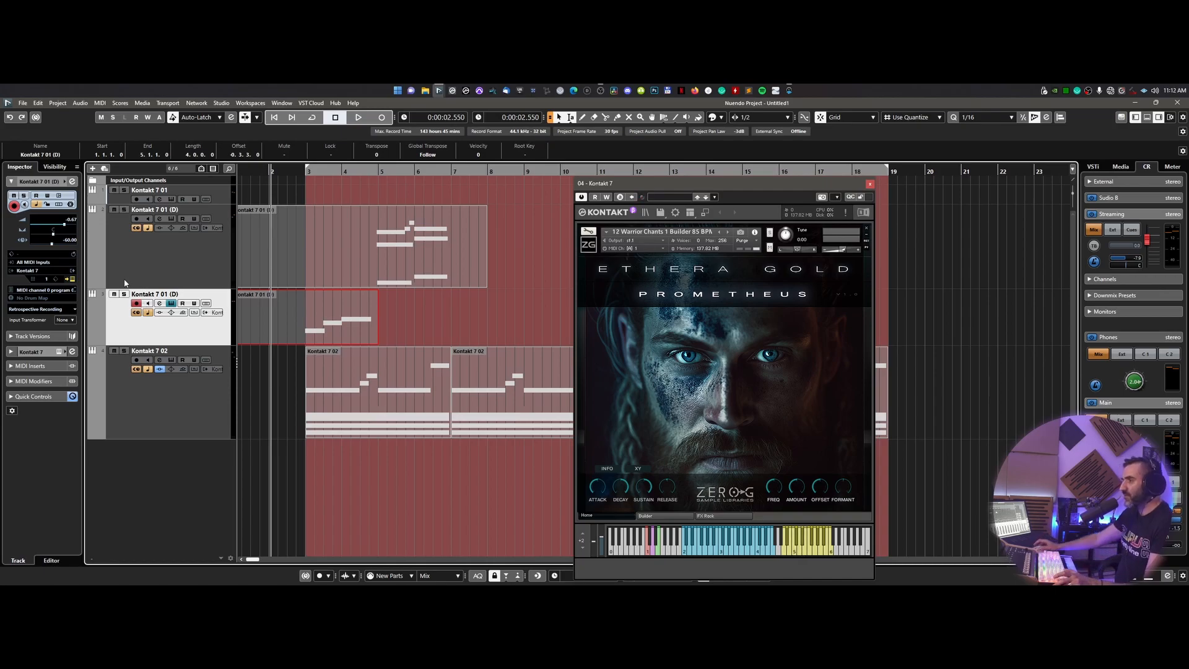
{"action": "key", "text": "KP_Multiply"}
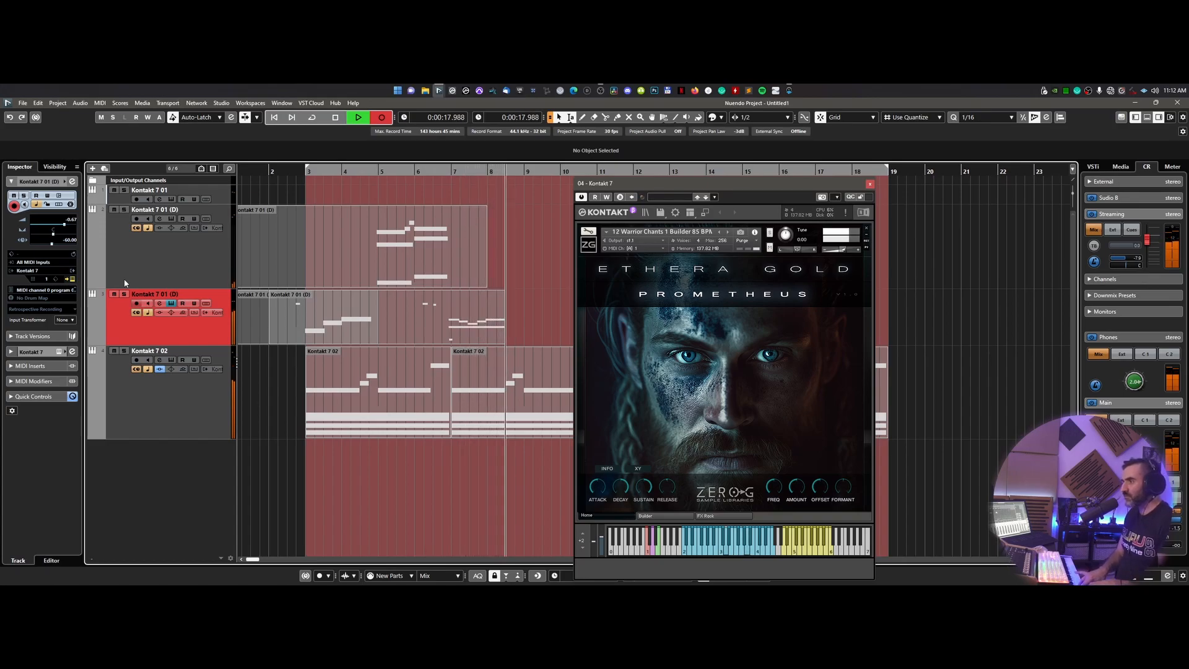
{"action": "key", "text": "space"}
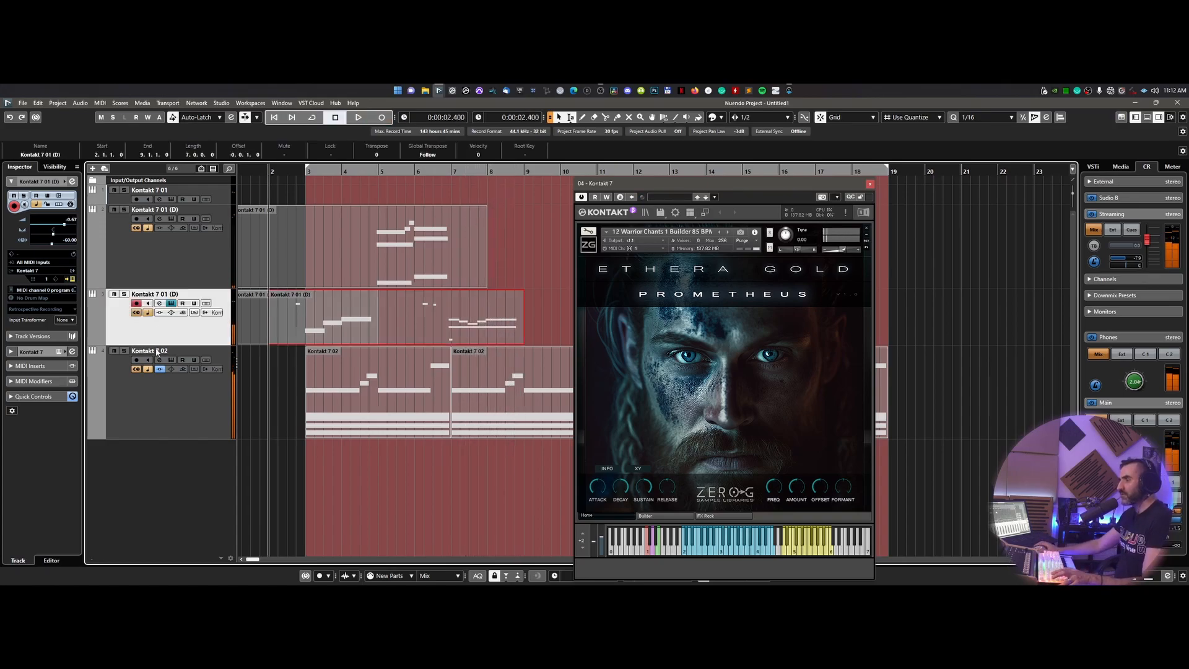
- Glue the solo chant parts on the lower Kontakt 7 01 (D) track into one part and open it in the Key Editor
{"action": "right_click", "coordinate": [351, 301]}
{"action": "left_click", "coordinate": [390, 303]}
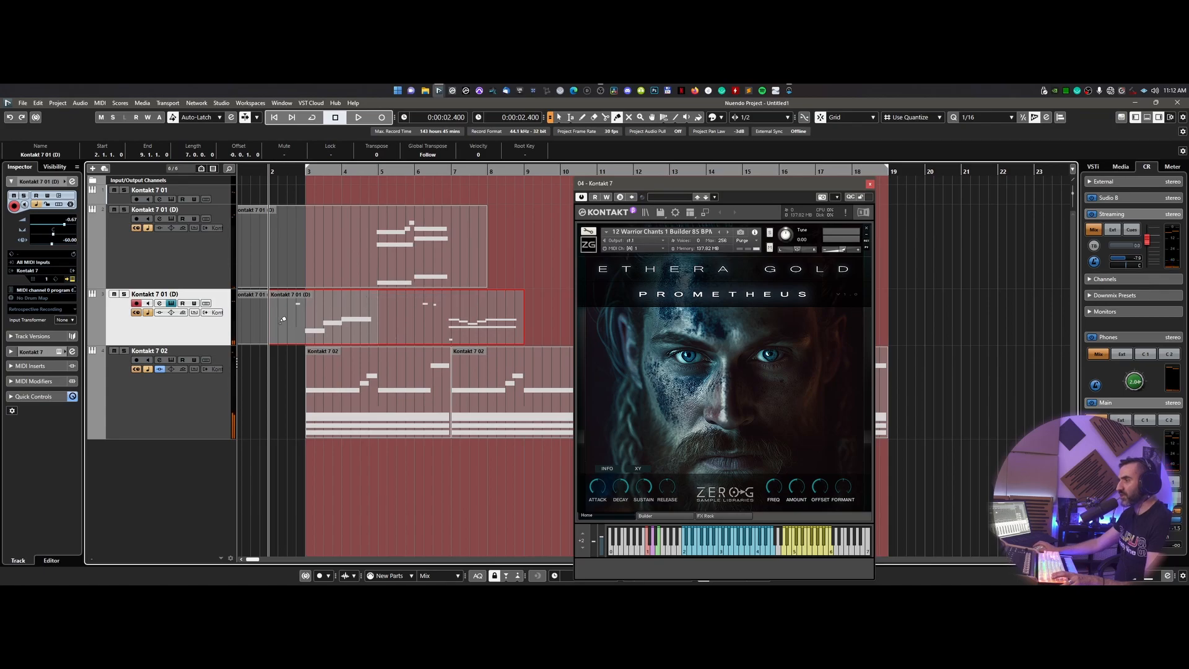
{"action": "double_click", "coordinate": [283, 320]}
- Quantize the newly recorded chant notes from bar 7 onward to 1/16 and locate the cursor to them
{"action": "left_click_drag", "start_coordinate": [1016, 354], "coordinate": [548, 266]}
{"action": "left_click", "coordinate": [507, 171]}
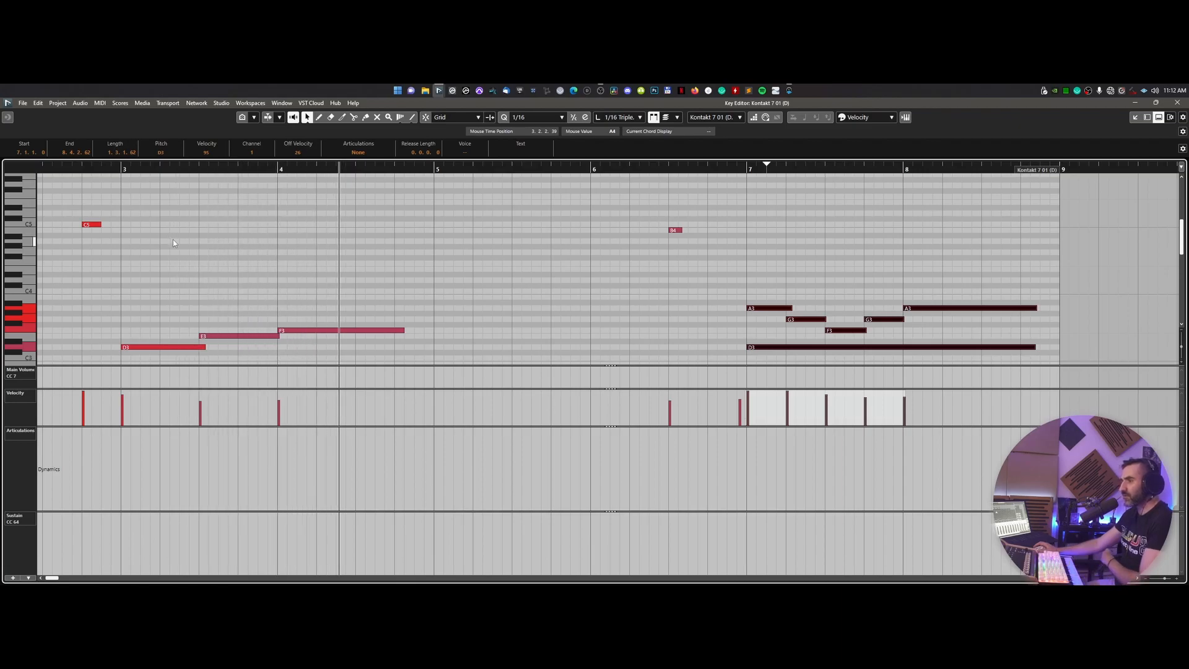
{"action": "key", "text": "l"}
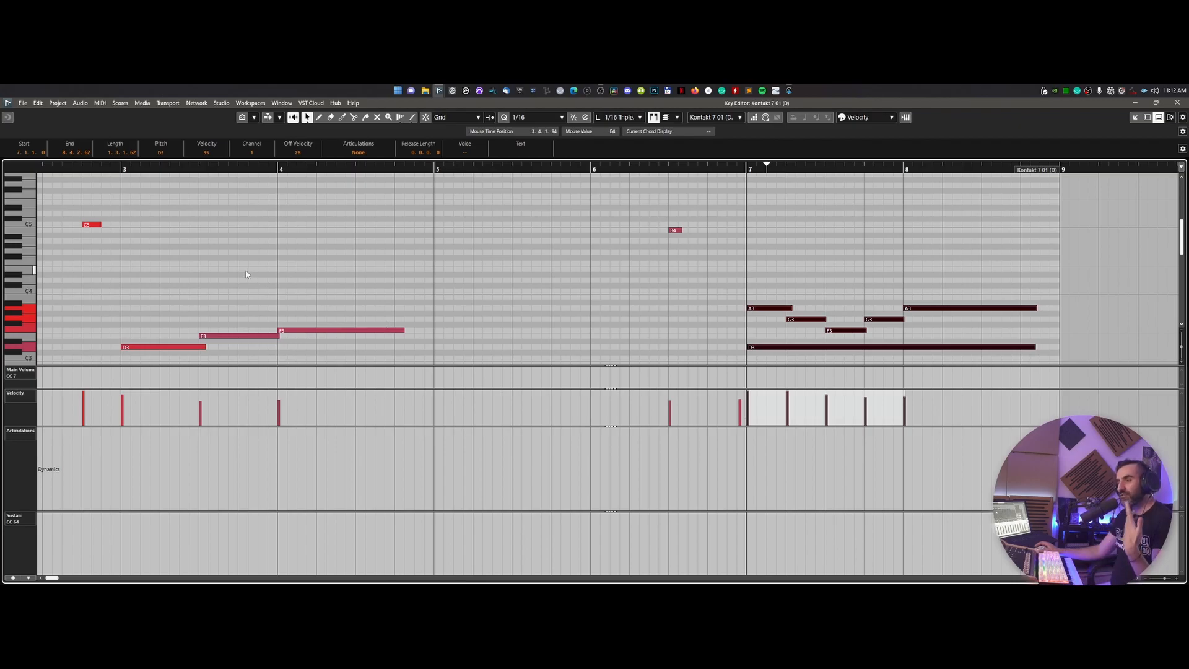
- Copy the C5 keyswitch to B4 just before bar 4, lengthen the E3 note to overlap the F3 note, and play the passage
{"action": "left_click_drag", "start_coordinate": [93, 226], "coordinate": [275, 239]}
{"action": "left_click_drag", "start_coordinate": [279, 337], "coordinate": [283, 337]}
{"action": "key", "text": "space"}
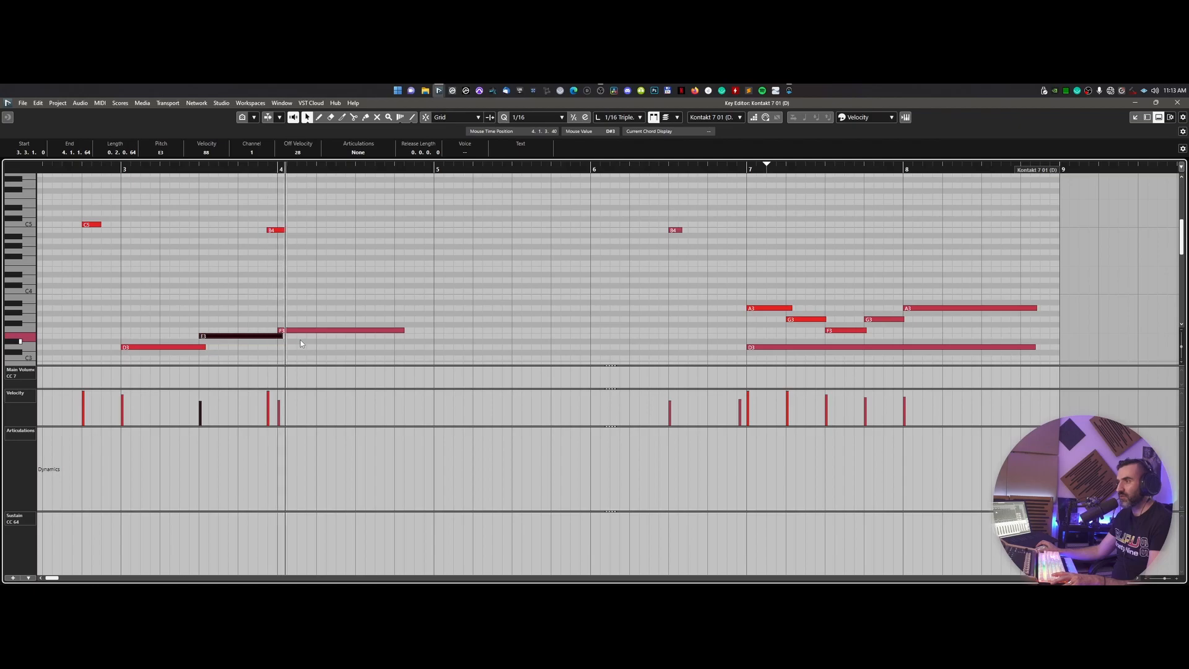
{"action": "key", "text": "l"}
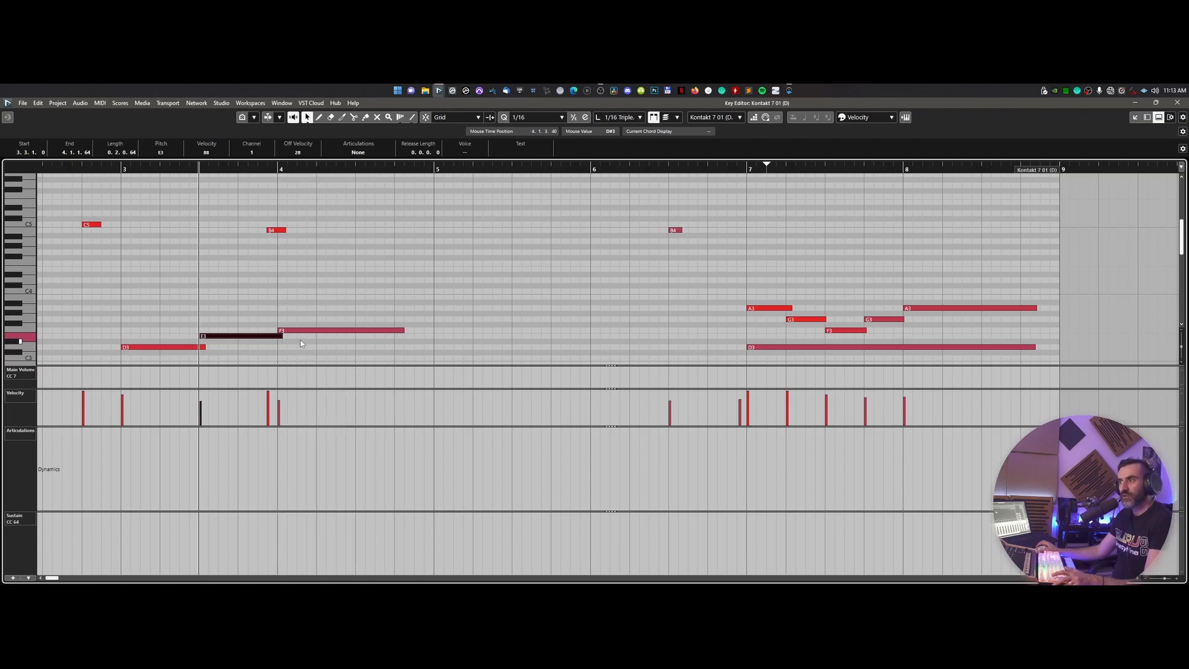
- Show the solo Kontakt's Phrase Builder page beside a smaller Key Editor window with an enlarged note area
{"action": "left_click", "coordinate": [1157, 103]}
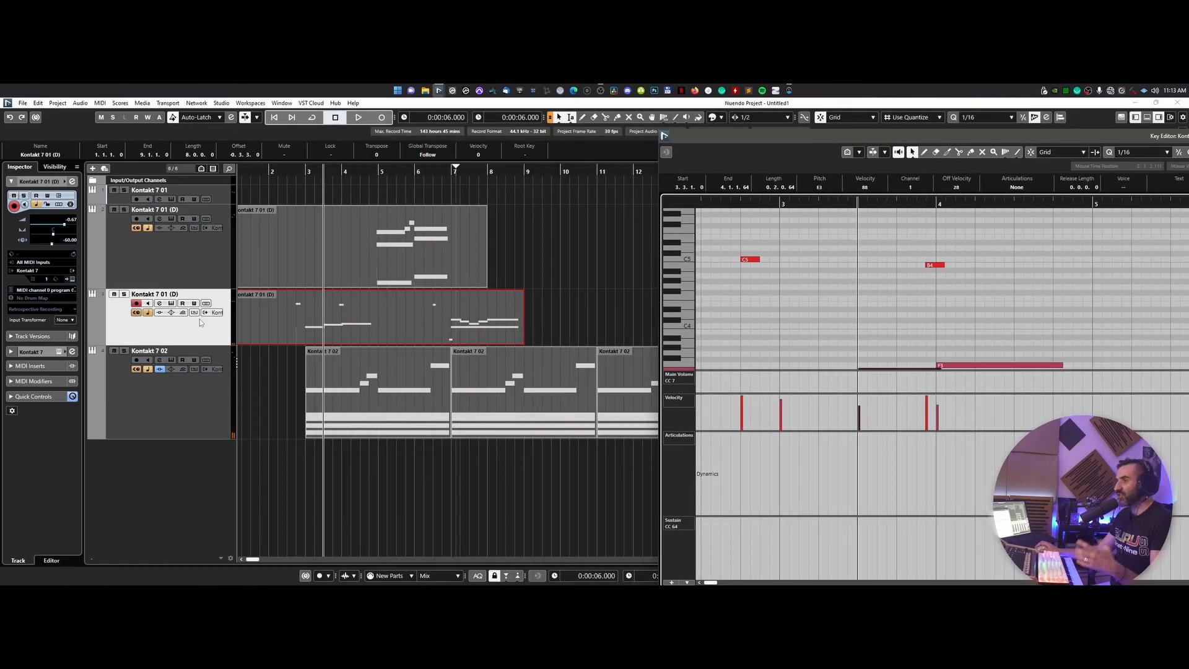
{"action": "left_click", "coordinate": [170, 304]}
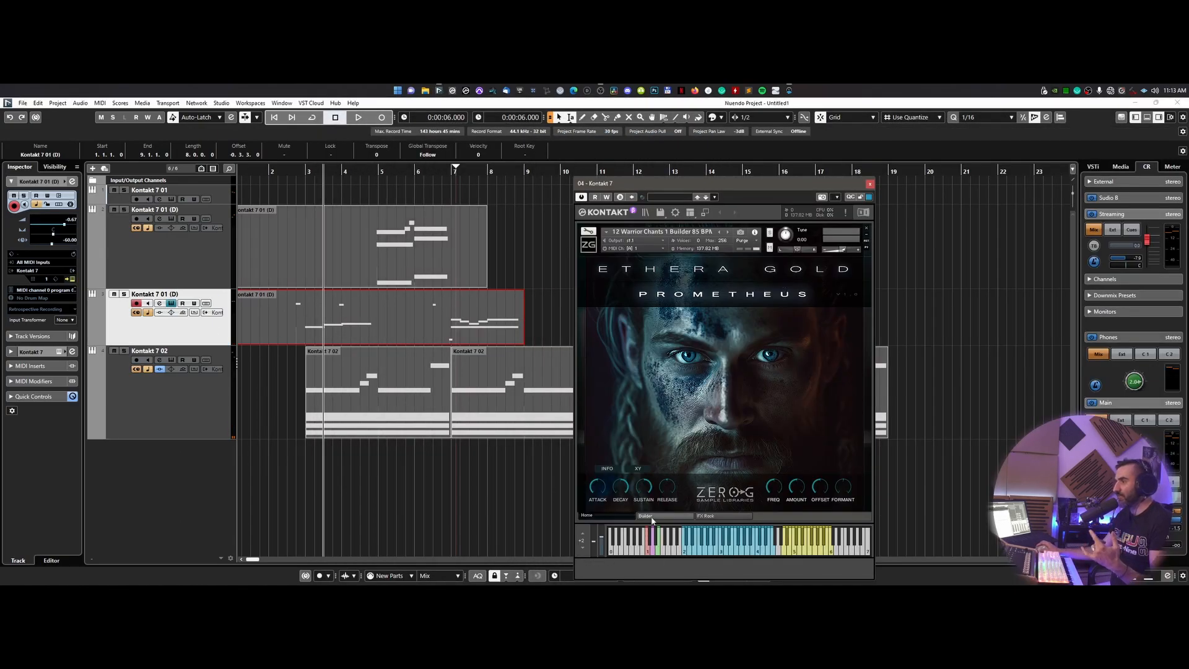
{"action": "left_click", "coordinate": [647, 516]}
{"action": "left_click_drag", "start_coordinate": [666, 187], "coordinate": [724, 135]}
{"action": "left_click_drag", "start_coordinate": [1188, 129], "coordinate": [284, 157]}
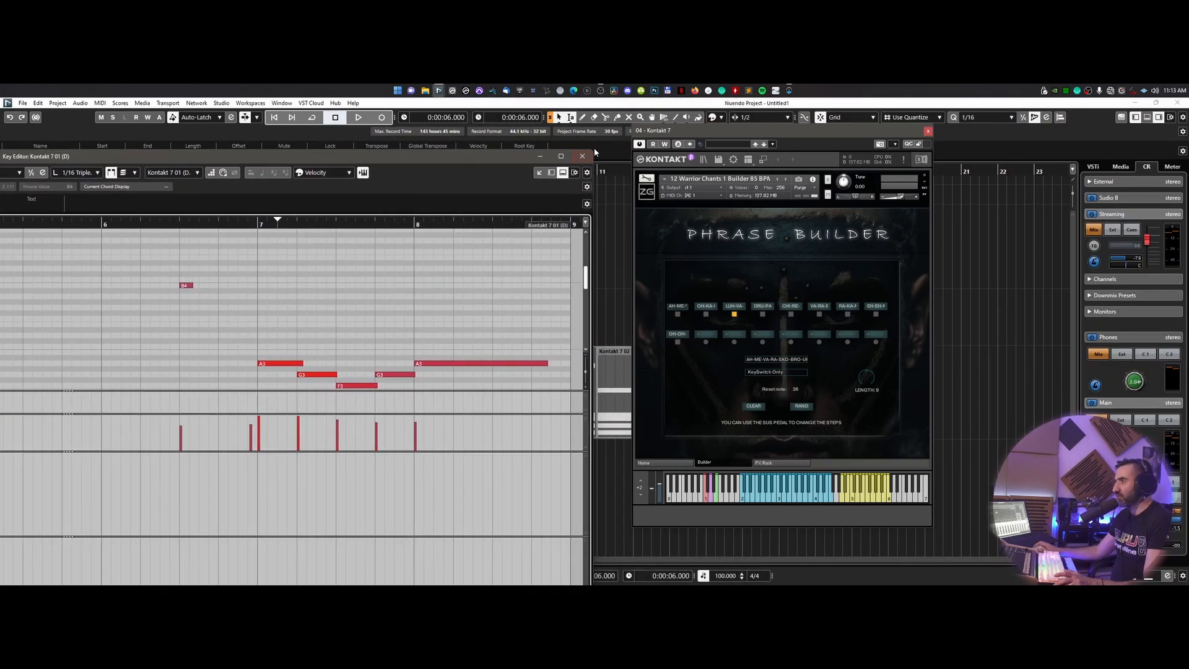
{"action": "left_click_drag", "start_coordinate": [594, 150], "coordinate": [254, 241]}
{"action": "left_click_drag", "start_coordinate": [144, 247], "coordinate": [403, 171]}
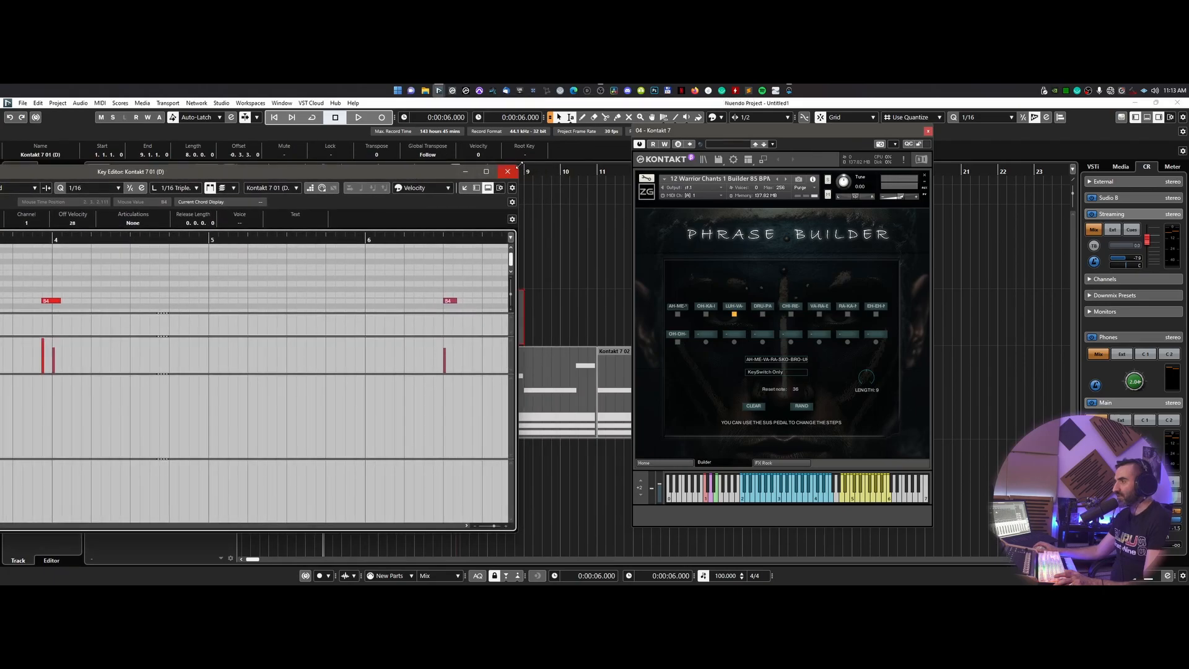
{"action": "left_click_drag", "start_coordinate": [519, 166], "coordinate": [400, 138]}
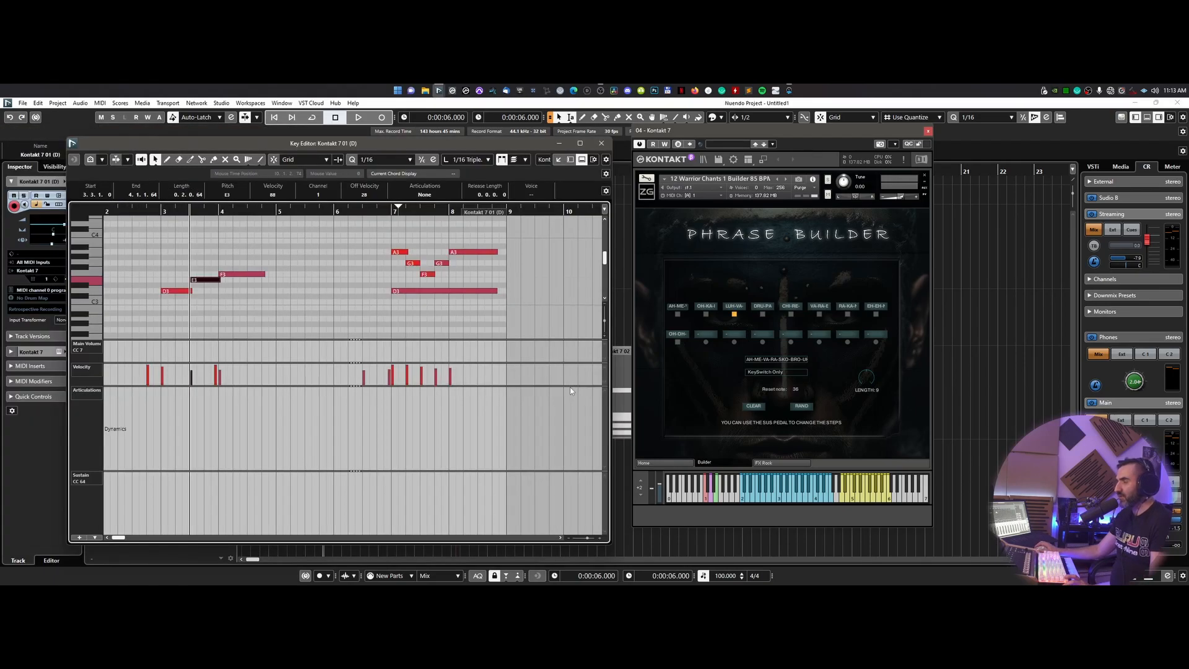
{"action": "left_click_drag", "start_coordinate": [571, 385], "coordinate": [571, 448]}
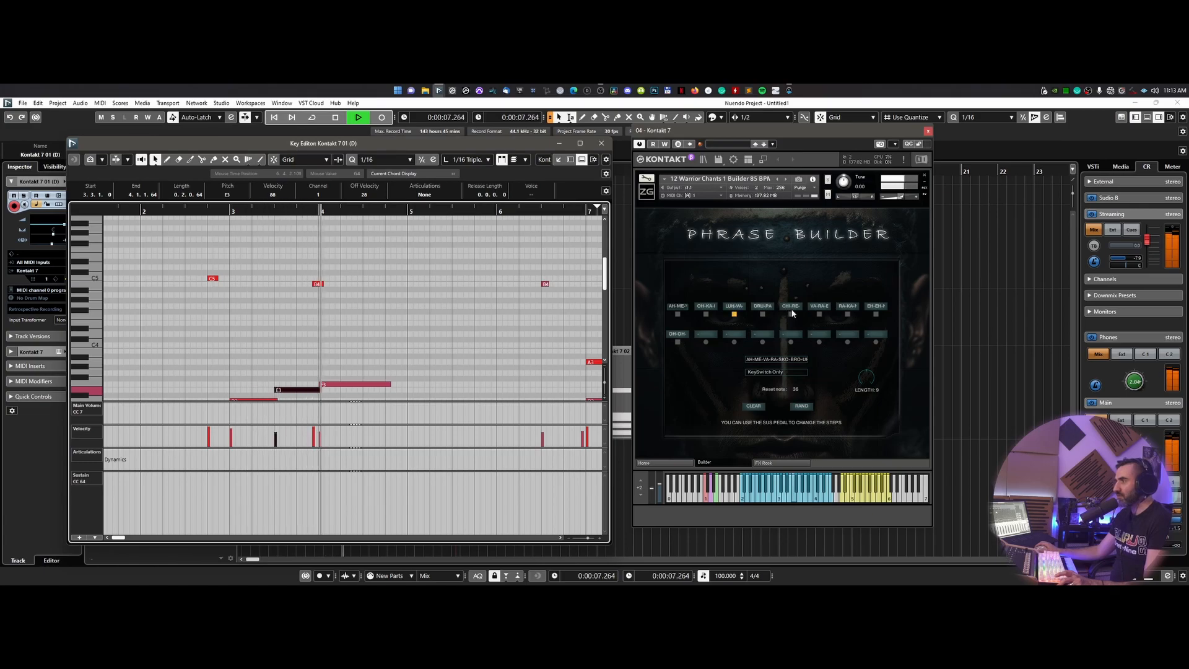
- Play the chant from the E3 note and examine the timing of the B4 keyswitch against the E3 note's end
{"action": "key", "text": "space"}
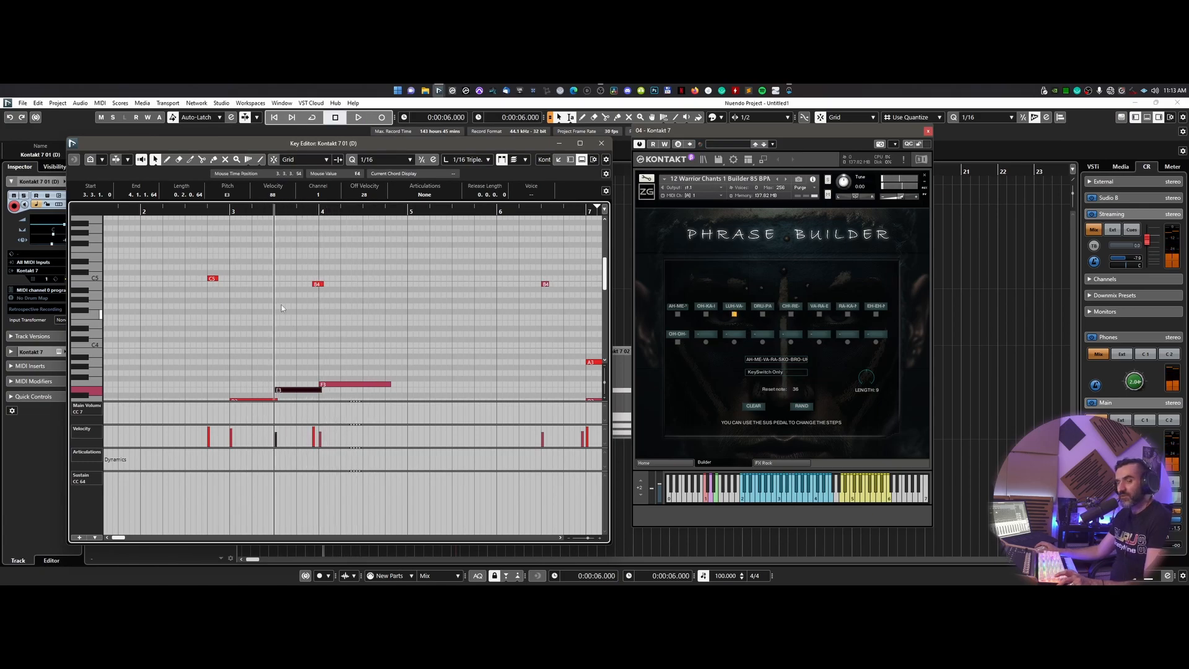
{"action": "left_click", "coordinate": [315, 285]}
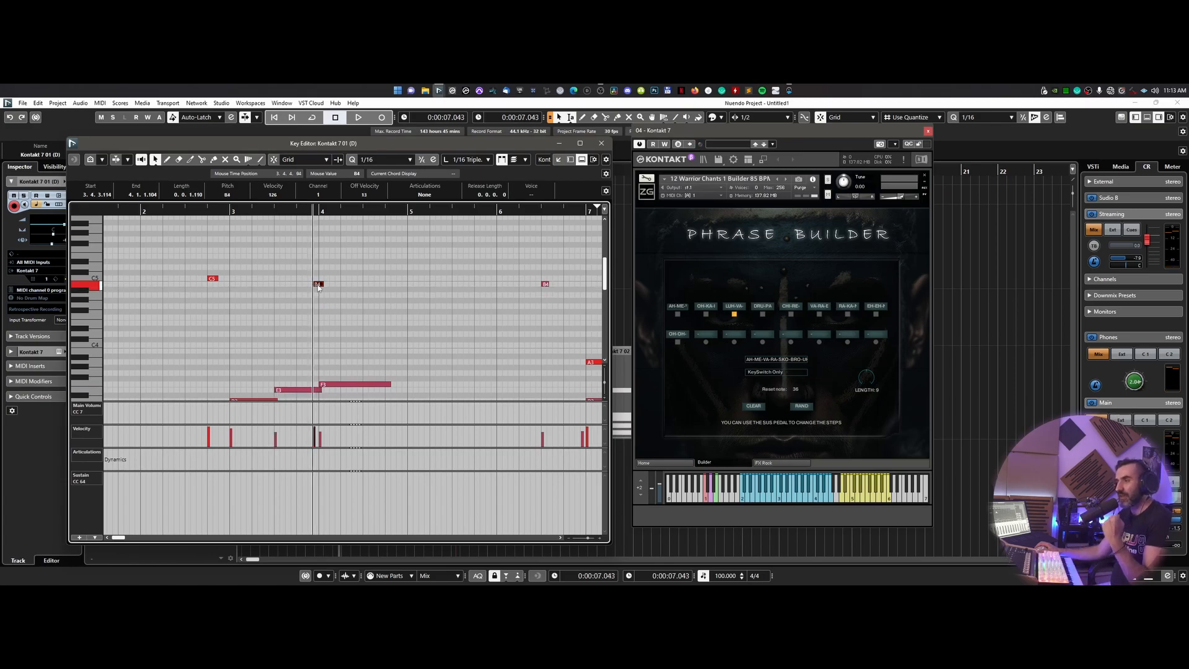
{"action": "left_click", "coordinate": [321, 391]}
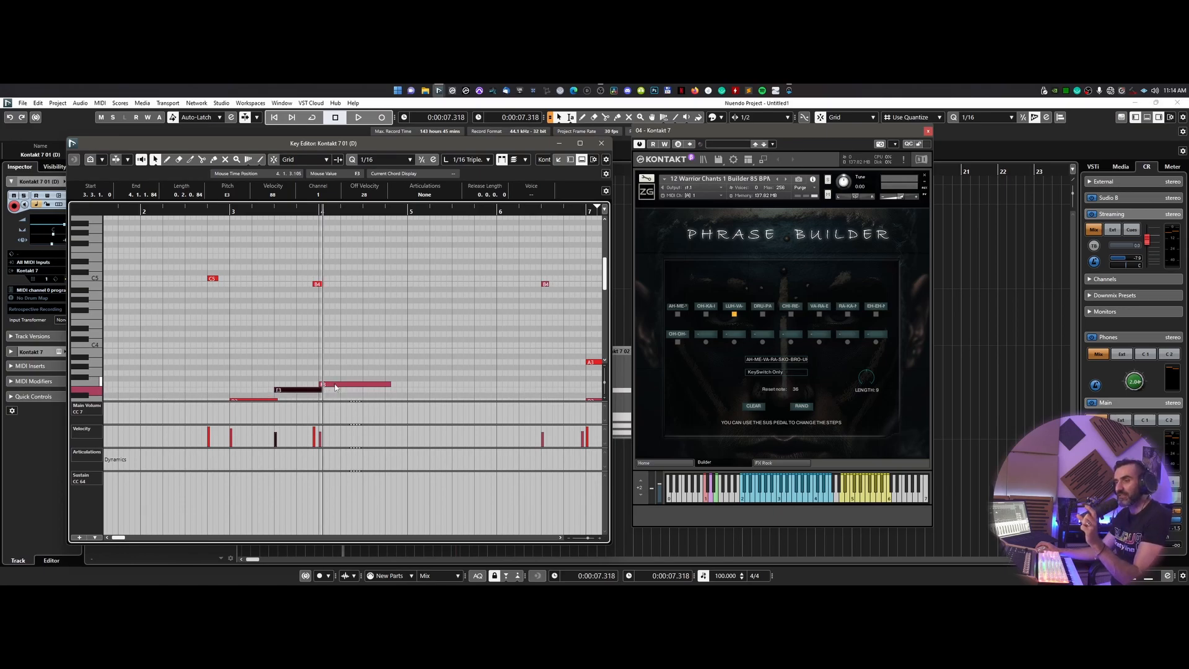
- Try deleting the B4 keyswitch just before bar 4 and play the phrase from before bar 3
{"action": "left_click", "coordinate": [199, 211]}
{"action": "scroll", "coordinate": [279, 248], "scroll_direction": "down", "scroll_amount": 1}
{"action": "left_click_drag", "start_coordinate": [345, 239], "coordinate": [300, 269]}
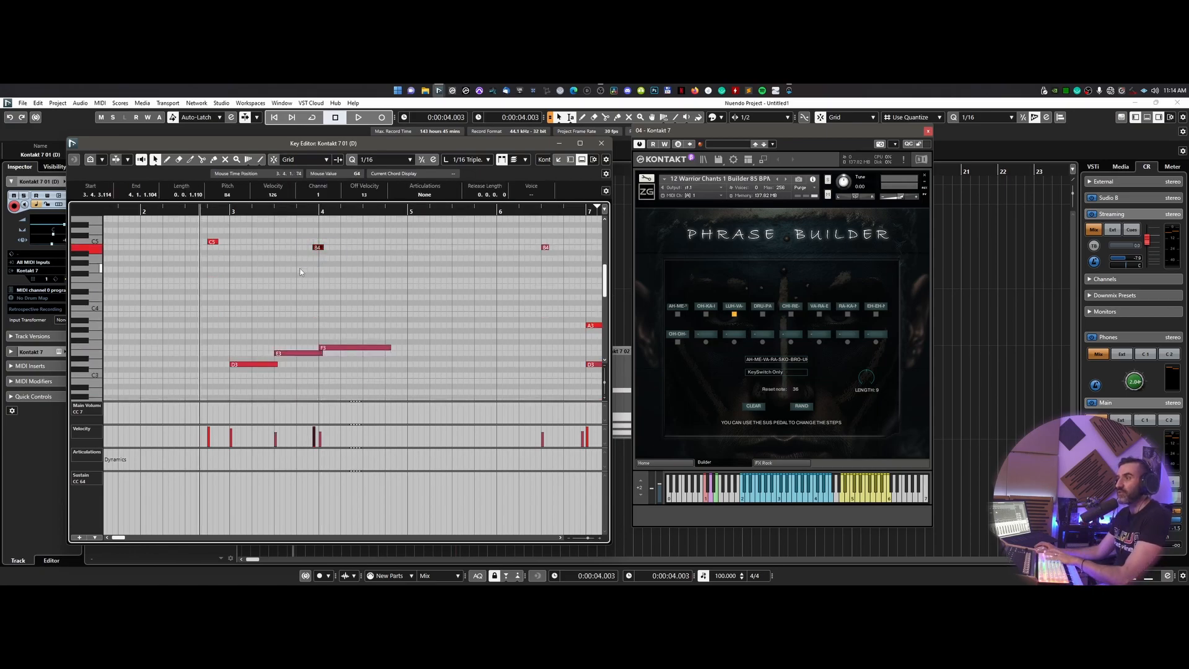
{"action": "key", "text": "Delete"}
{"action": "key", "text": "space"}
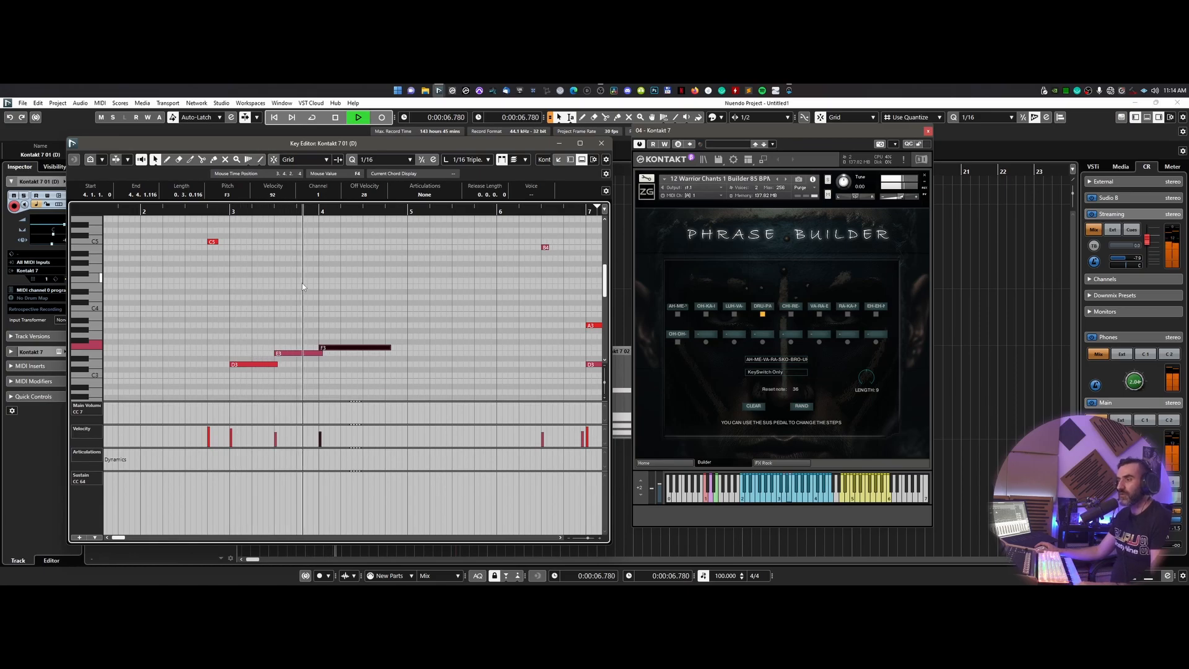
{"action": "key", "text": "space"}
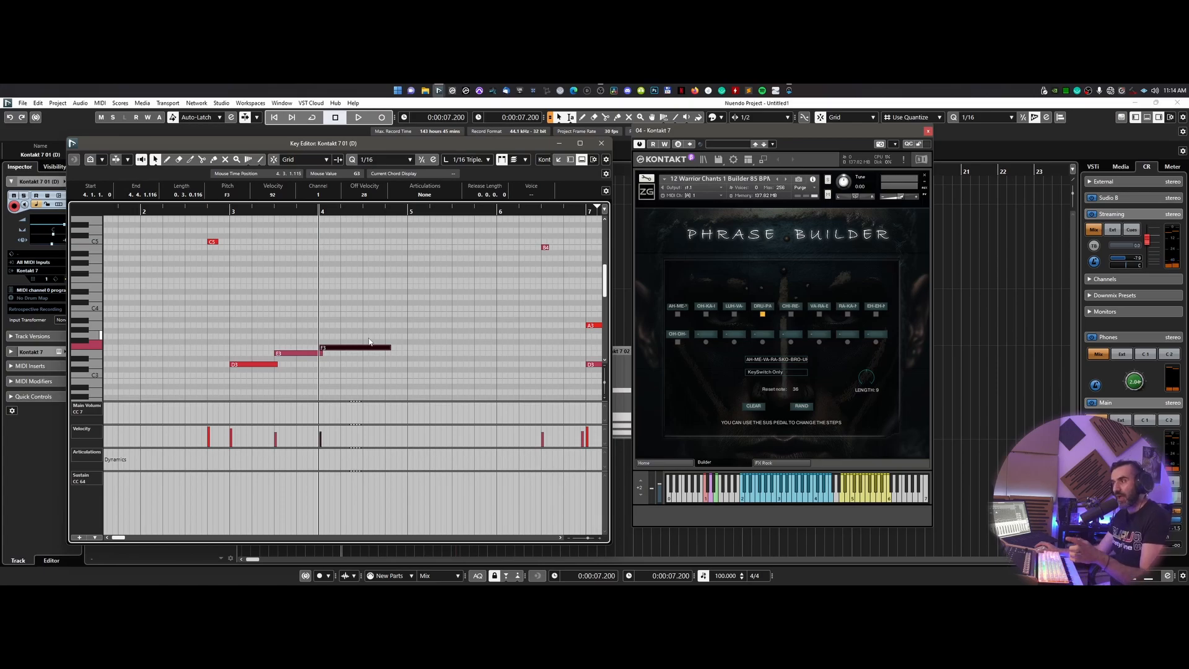
- Play the solo chant from before bar 3 with the B4 keyswitch in place, watching the Phrase Builder steps
{"action": "left_click", "coordinate": [202, 212]}
{"action": "key", "text": "space"}
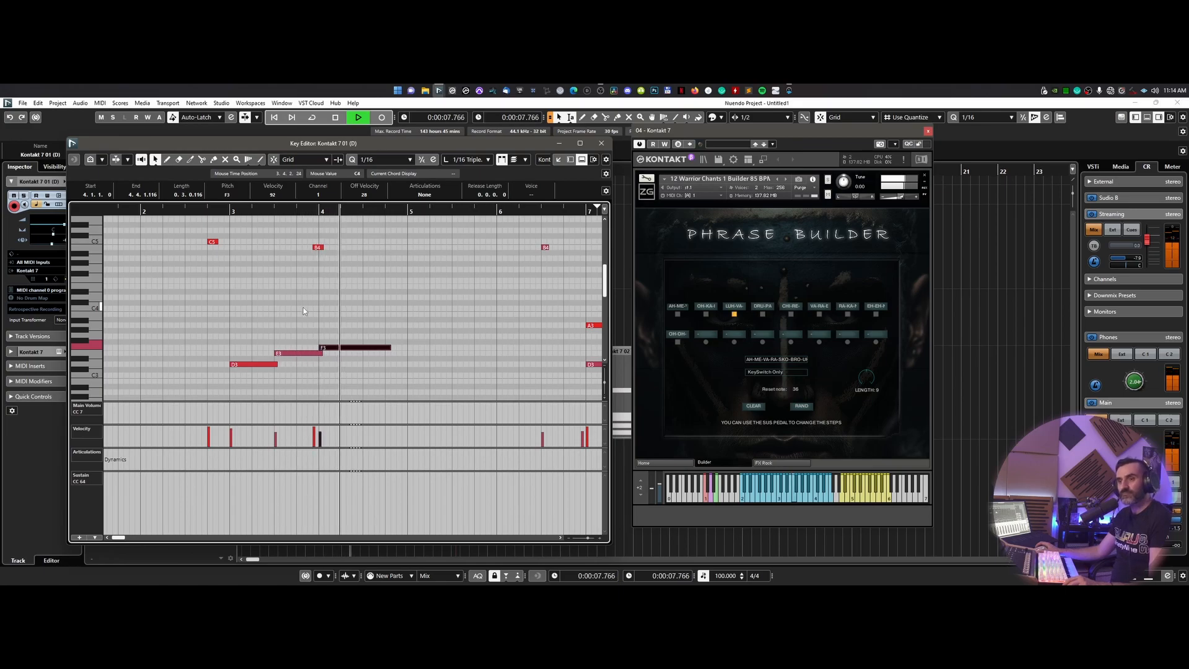
{"action": "key", "text": "space"}
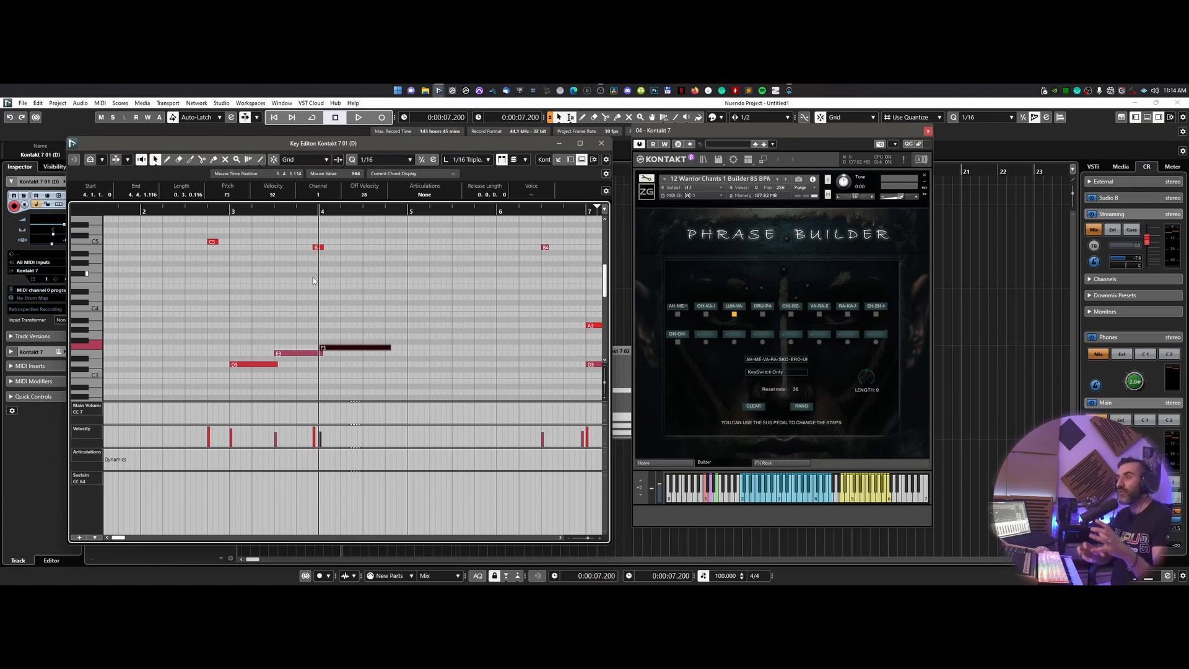
{"action": "scroll", "coordinate": [235, 243], "scroll_direction": "up", "scroll_amount": 1}
{"action": "key", "text": "space"}
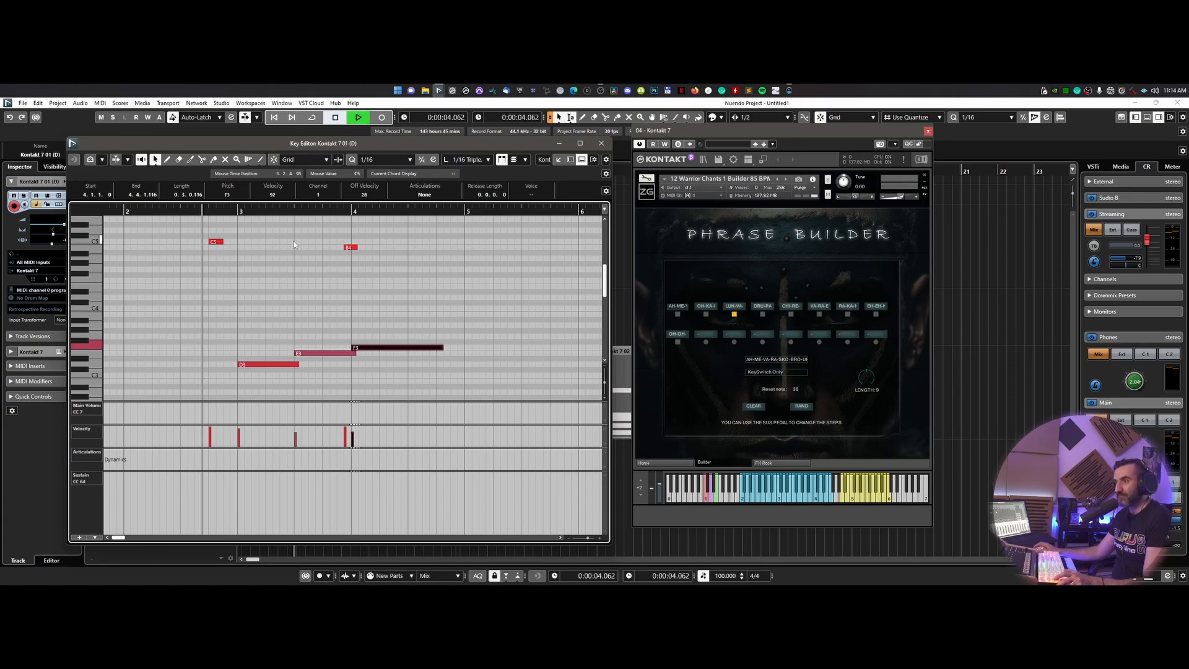
{"action": "key", "text": "space"}
- Move the B4 keyswitch earlier to just before the E3 note and play the phrase
{"action": "left_click_drag", "start_coordinate": [350, 247], "coordinate": [292, 247]}
{"action": "key", "text": "space"}
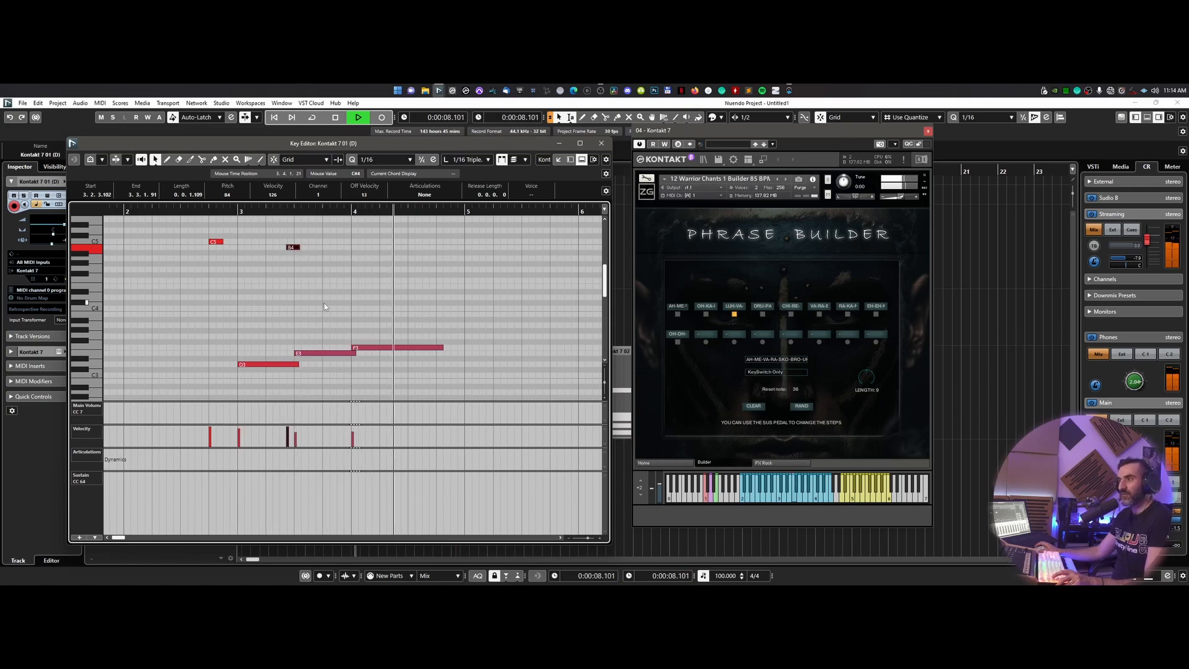
{"action": "key", "text": "space"}
- Draw a short A4 keyswitch note just before the F3 note at bar 4 and play the phrase
{"action": "right_click", "coordinate": [338, 280]}
{"action": "left_click", "coordinate": [348, 271]}
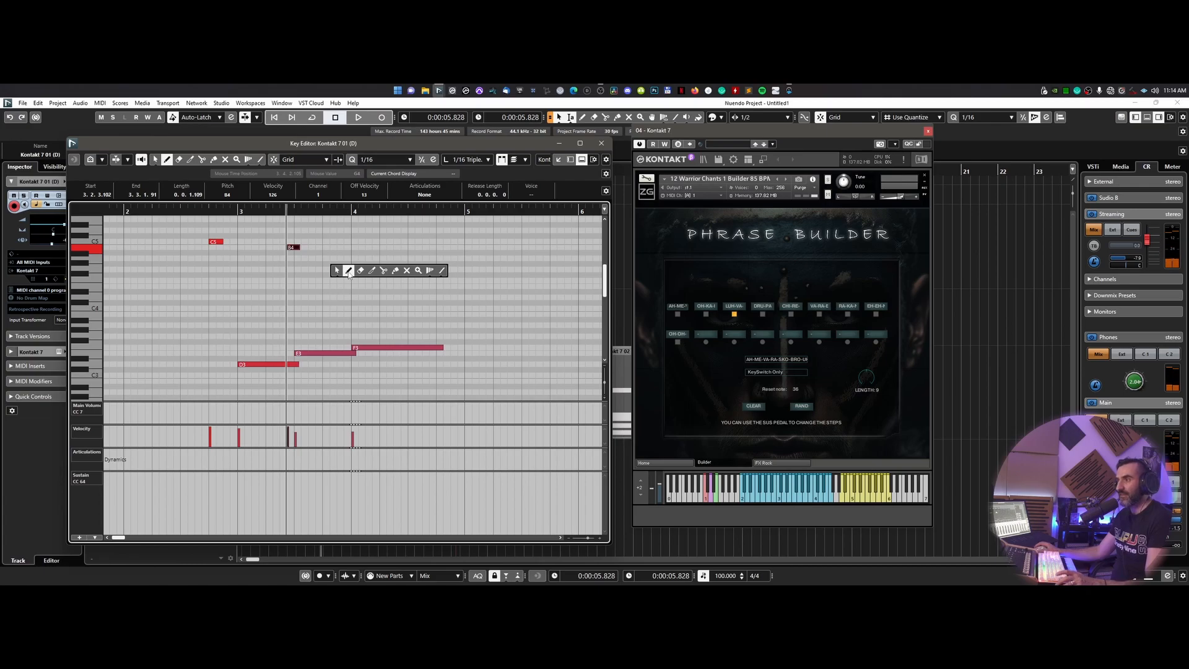
{"action": "left_click", "coordinate": [345, 258]}
{"action": "key", "text": "1"}
{"action": "key", "text": "space"}
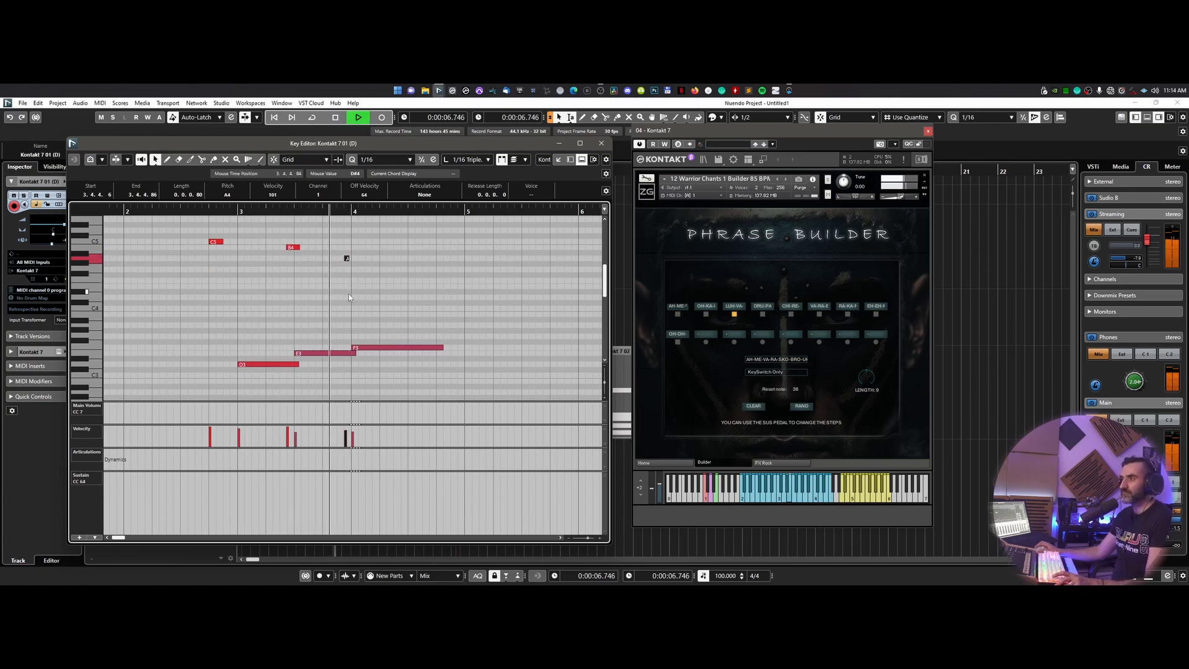
- Copy the three chant notes upward as F3, G3 and G#3 to form a harmony, and play the phrase
{"action": "key", "text": "space"}
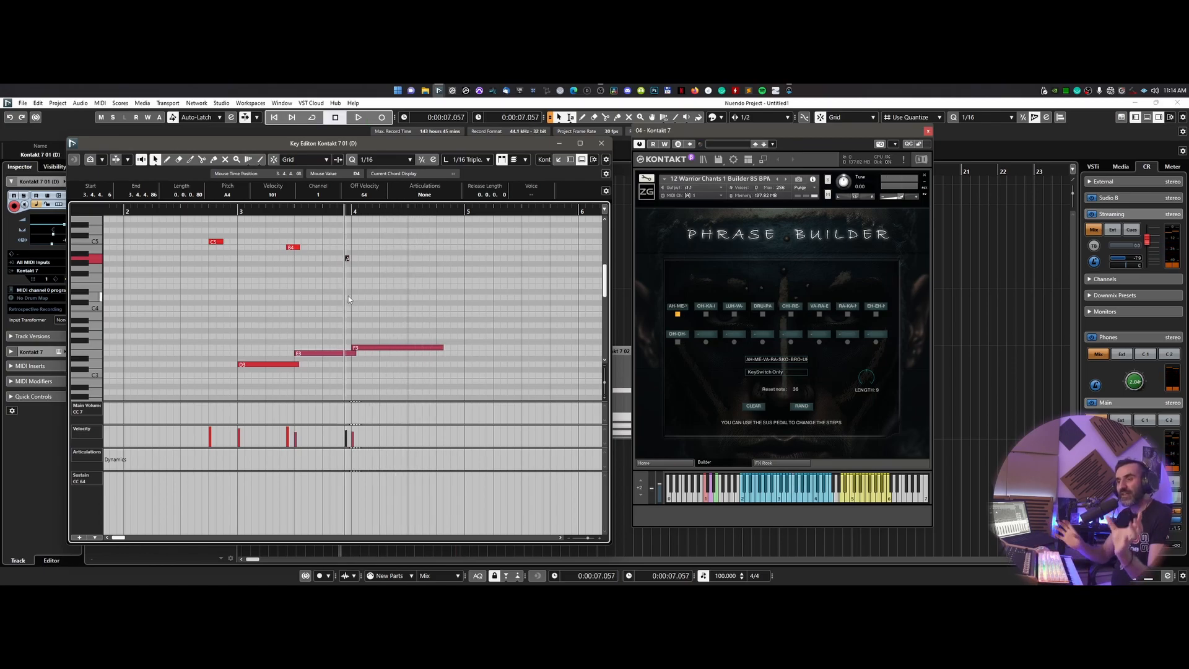
{"action": "left_click_drag", "start_coordinate": [536, 306], "coordinate": [271, 385]}
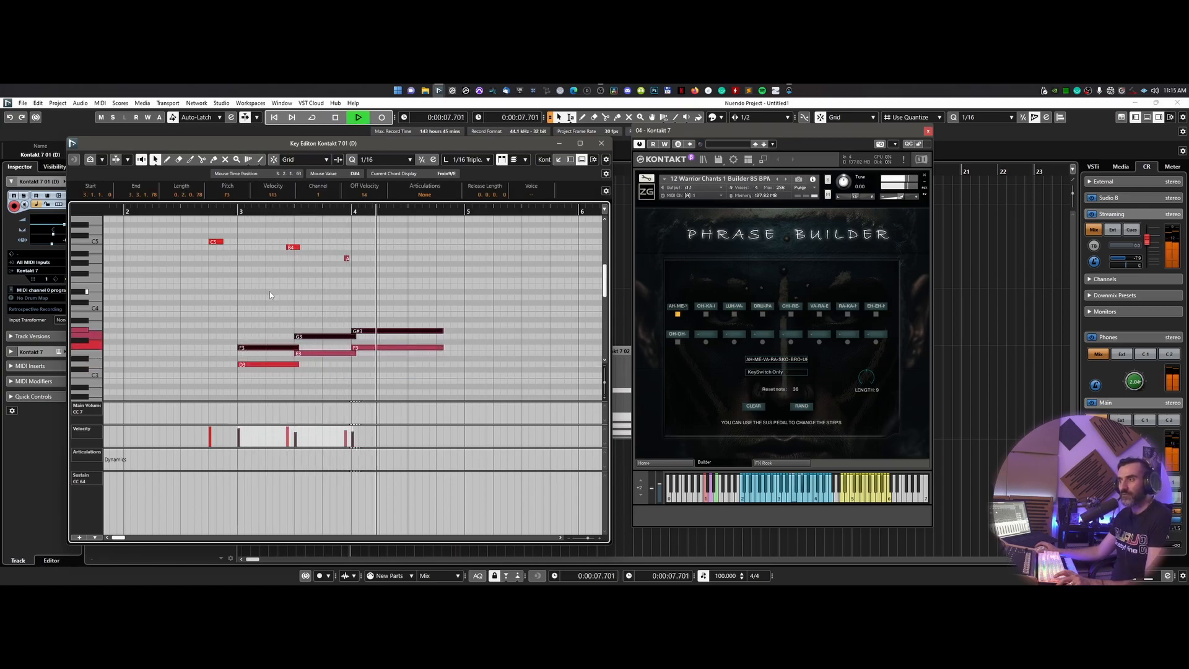
{"action": "key", "text": "space"}
- Change the first keyswitch before bar 3 from C5 to A4 and play the harmonised phrase
{"action": "left_click_drag", "start_coordinate": [214, 241], "coordinate": [212, 255]}
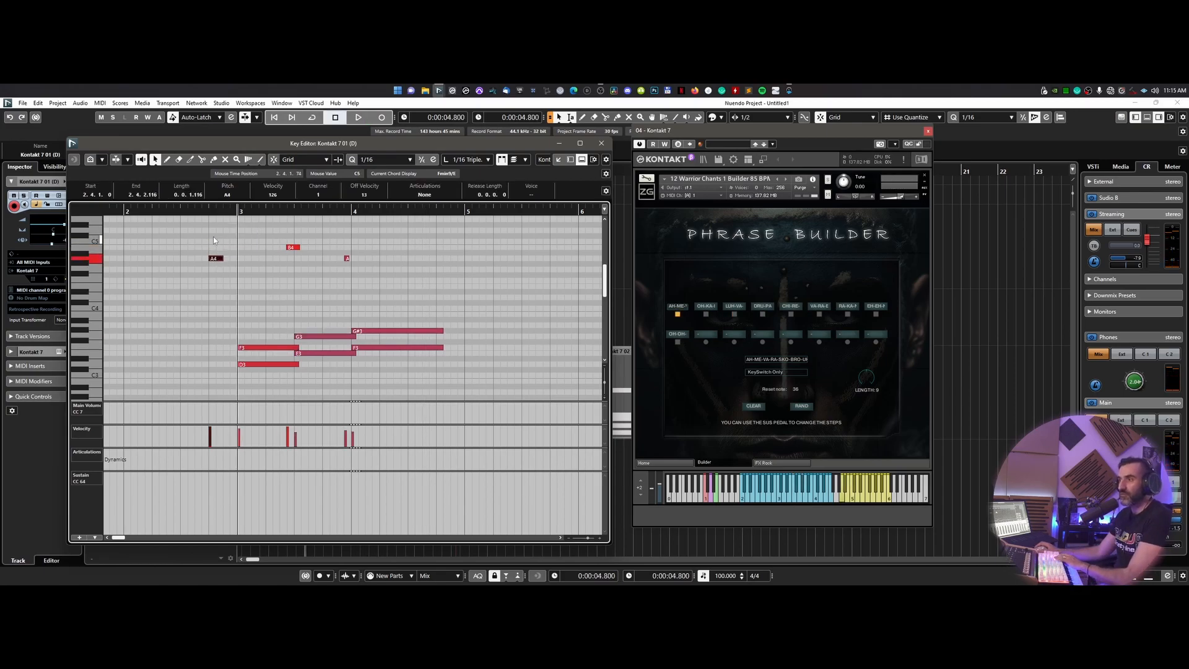
{"action": "left_click", "coordinate": [204, 207]}
{"action": "key", "text": "space"}
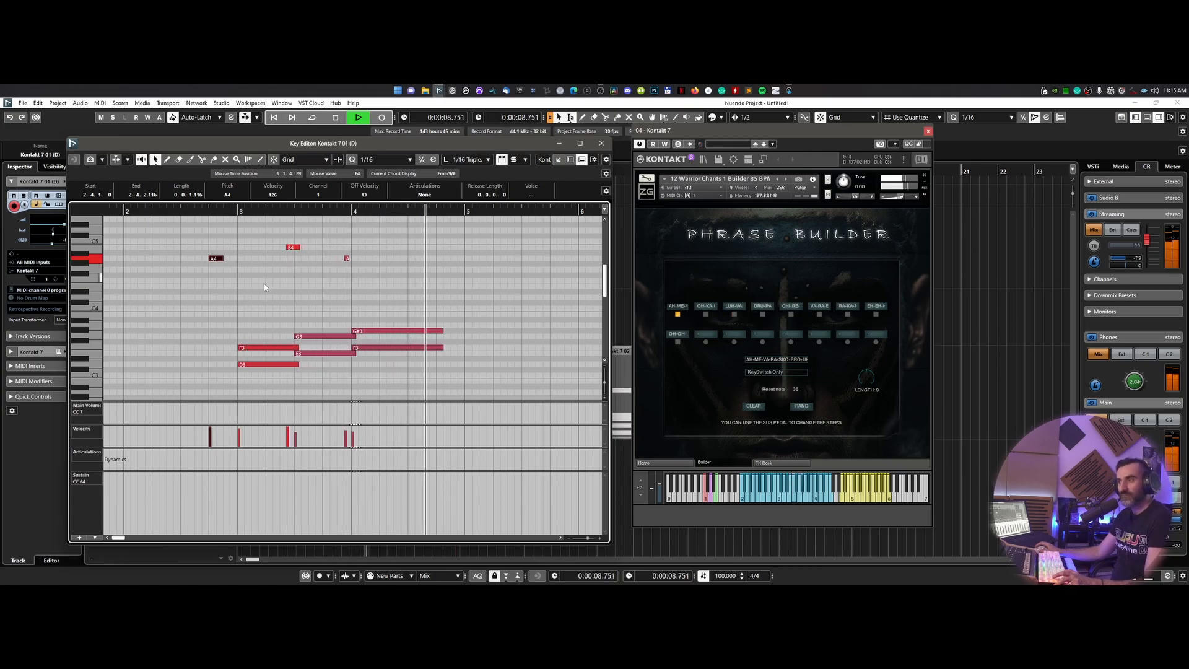
{"action": "key", "text": "space"}
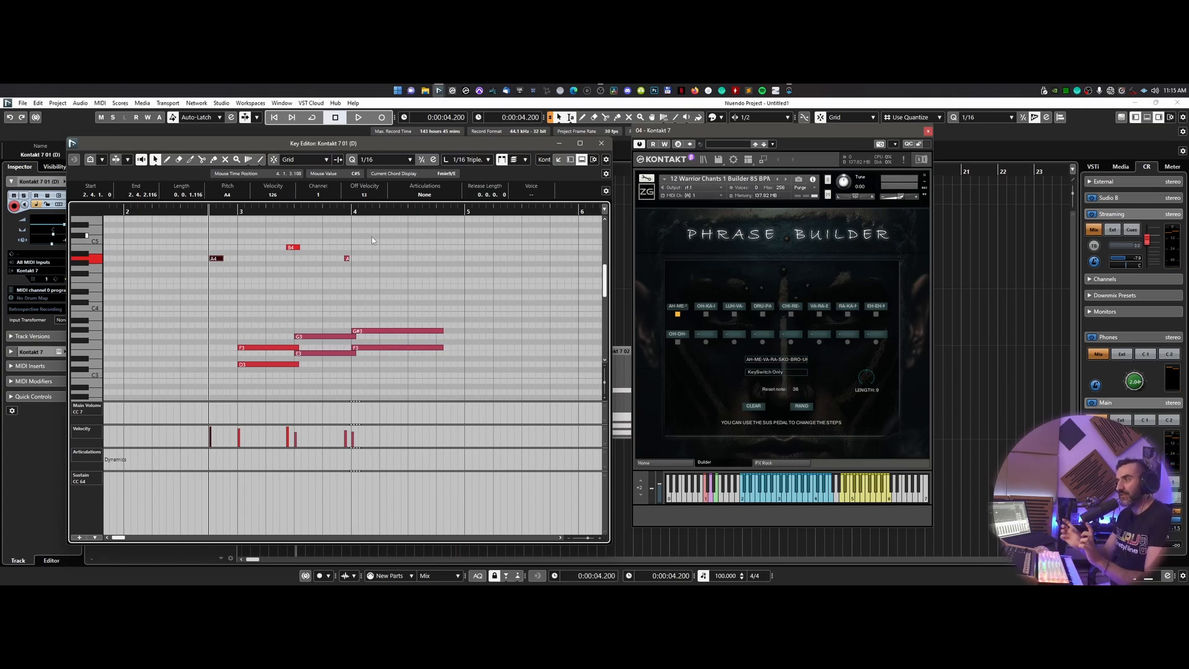
- Try deleting the B4 keyswitch and the A4 keyswitch before bar 4, restore them and play the phrase
{"action": "left_click_drag", "start_coordinate": [371, 237], "coordinate": [285, 267]}
{"action": "key", "text": "Delete"}
{"action": "key", "text": "ctrl+z"}
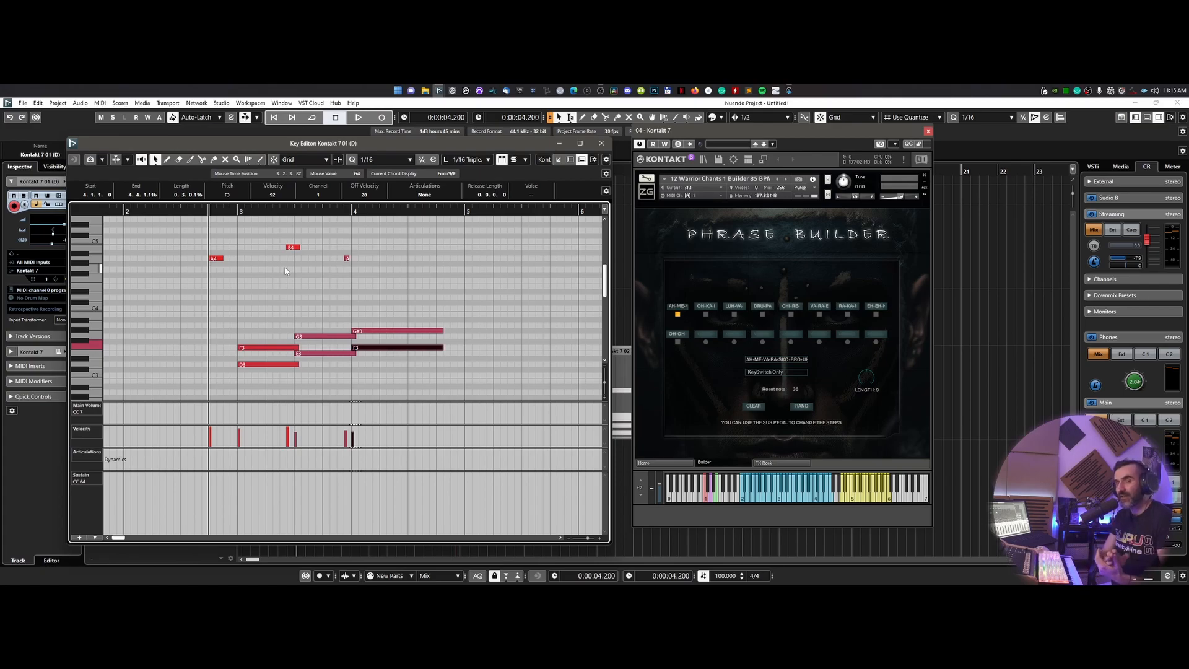
{"action": "key", "text": "h"}
{"action": "key", "text": "space"}
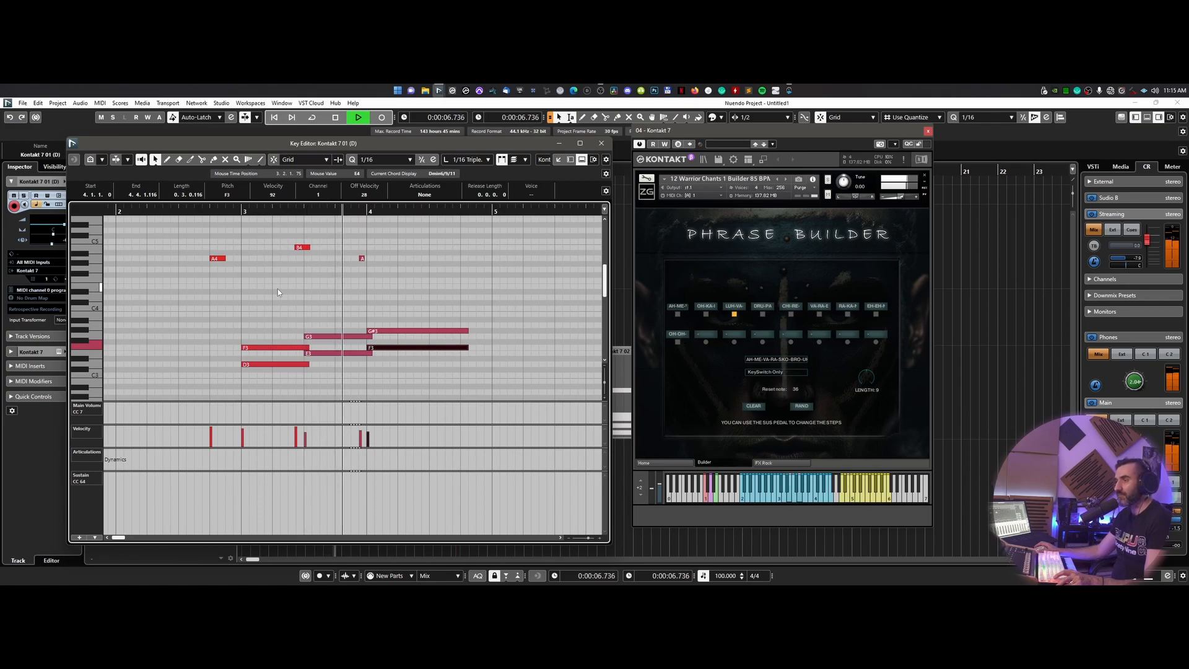
{"action": "key", "text": "space"}
- Move the B4 keyswitch earlier so it falls shortly after the start of the D3/F3 chord, and play the phrase
{"action": "left_click_drag", "start_coordinate": [301, 247], "coordinate": [267, 249]}
{"action": "left_click", "coordinate": [205, 211]}
{"action": "key", "text": "space"}
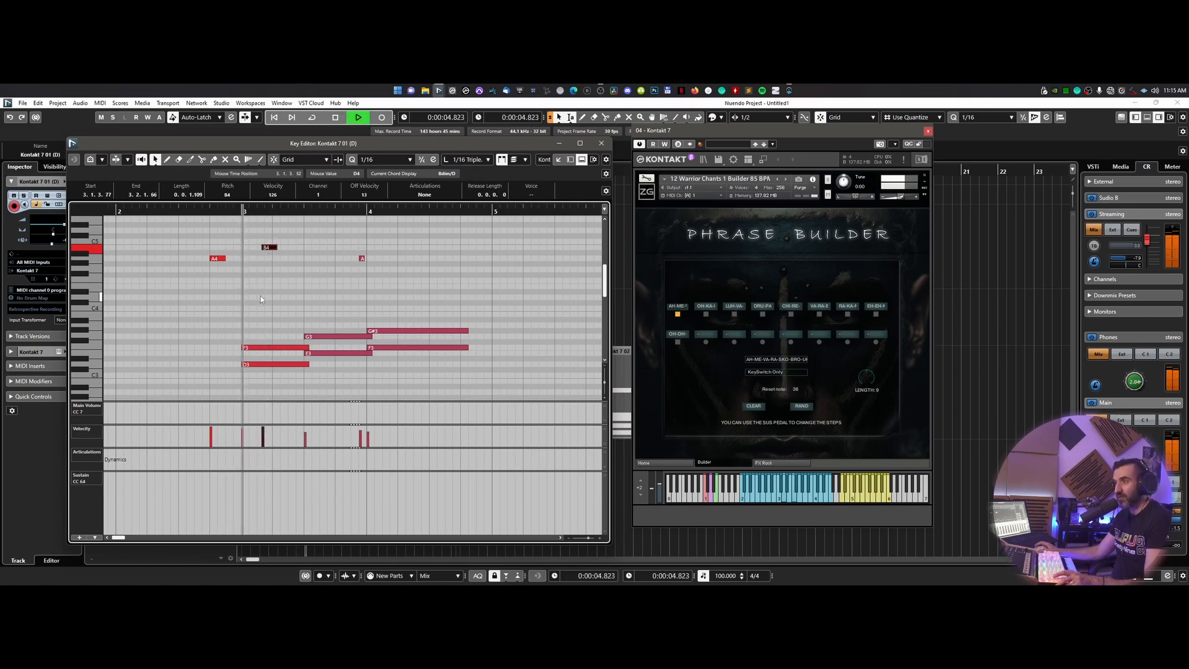
{"action": "key", "text": "space"}
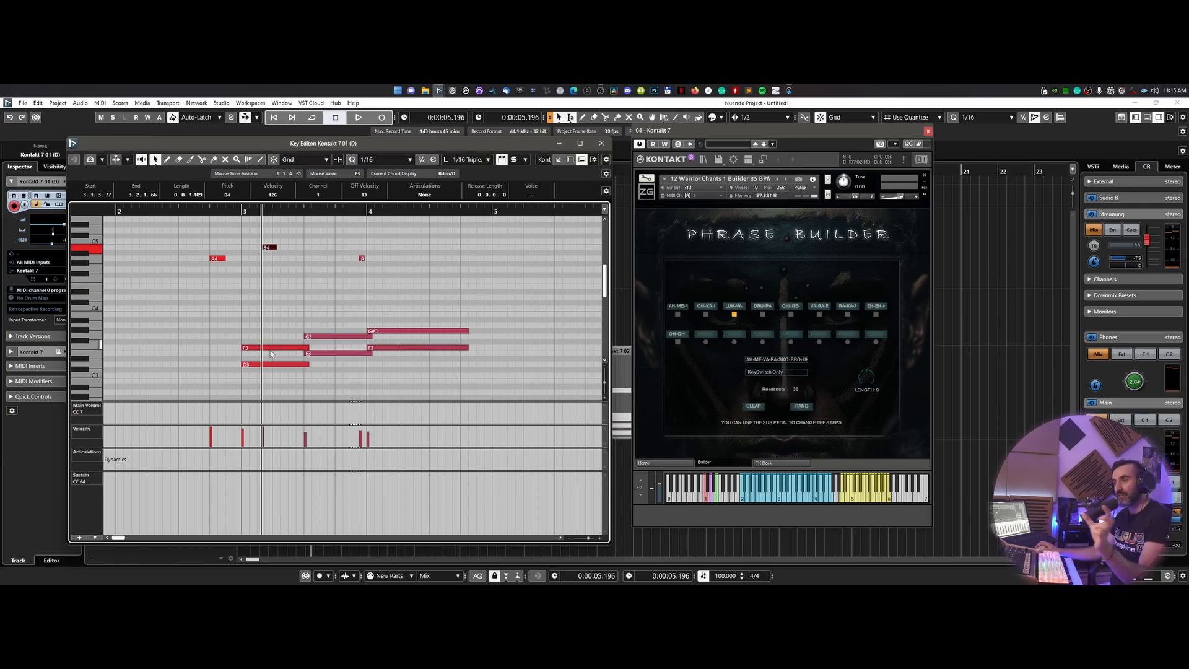
- Shorten the D3/F3 chord to one beat, move the E3/G3 chord to beat 2 of bar 3, and play the phrase
{"action": "left_click_drag", "start_coordinate": [285, 330], "coordinate": [292, 374]}
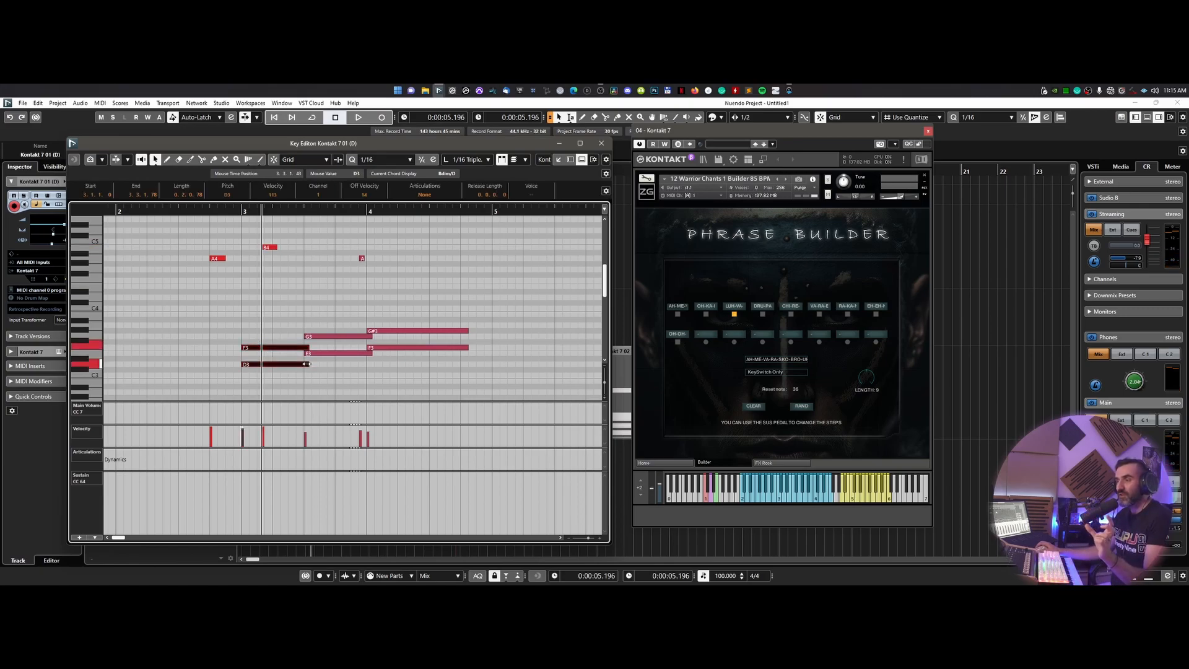
{"action": "left_click_drag", "start_coordinate": [305, 365], "coordinate": [261, 339]}
{"action": "left_click", "coordinate": [311, 370]}
{"action": "left_click_drag", "start_coordinate": [267, 349], "coordinate": [274, 348]}
{"action": "left_click", "coordinate": [199, 212]}
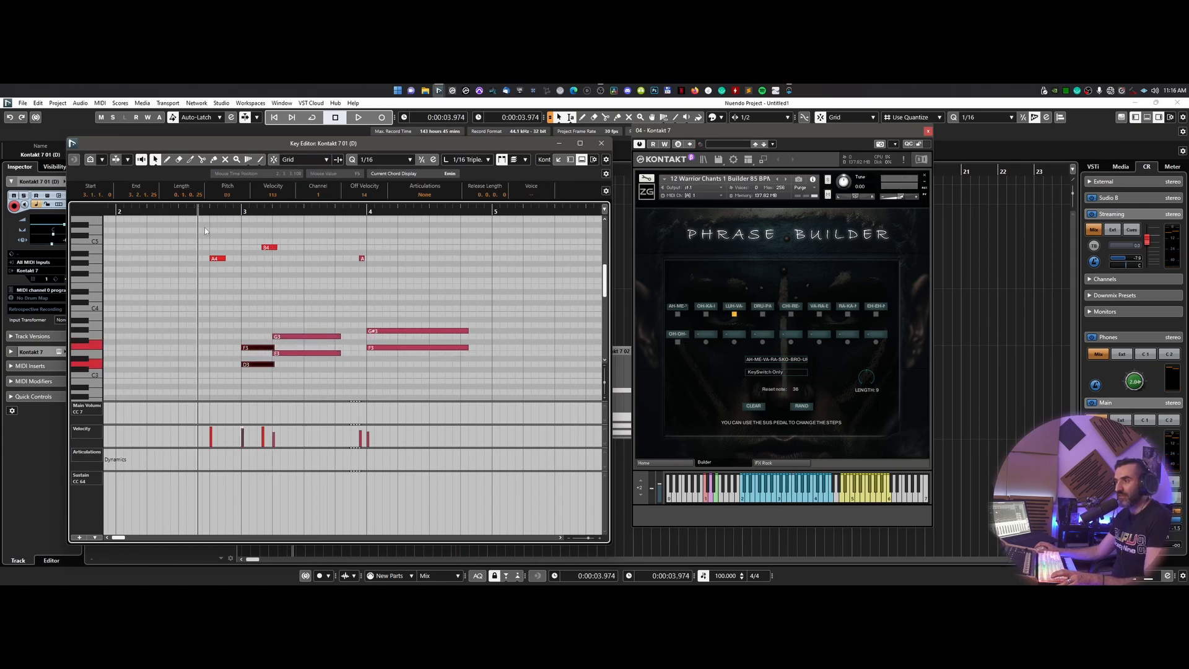
{"action": "key", "text": "space"}
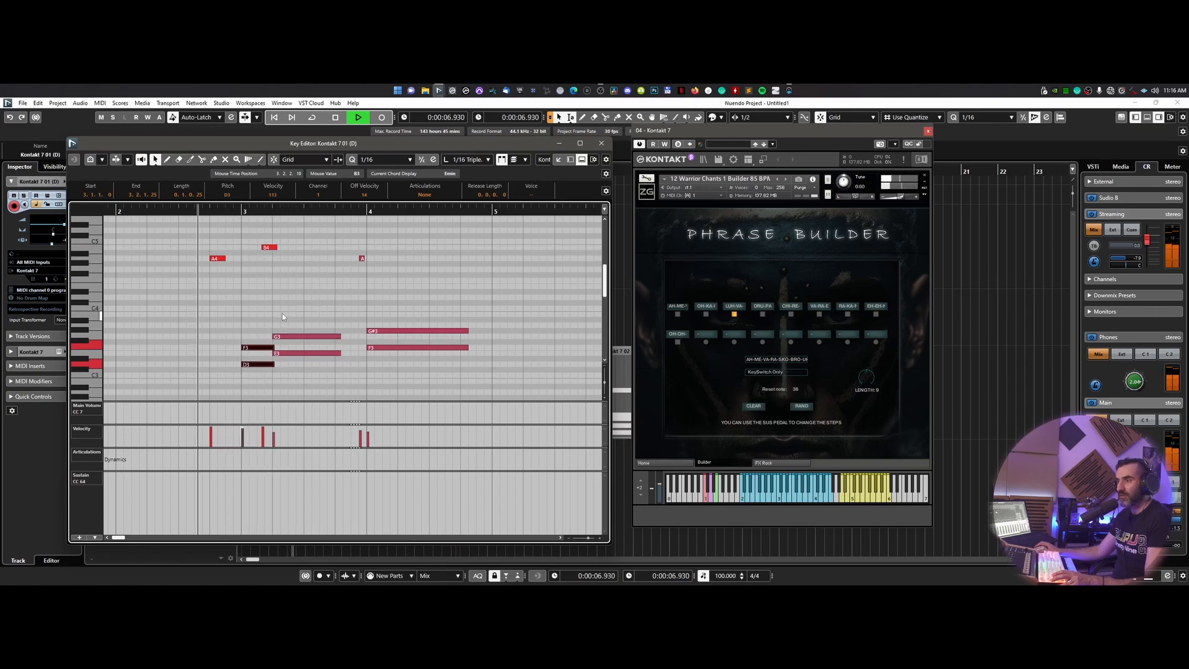
{"action": "key", "text": "space"}
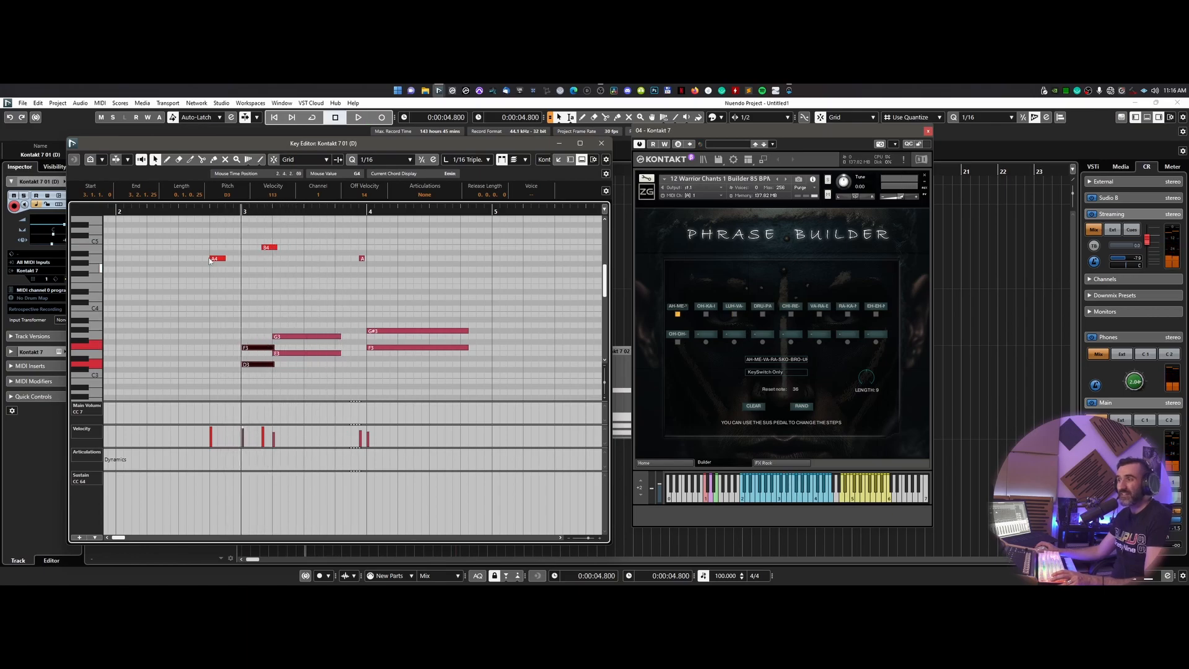
{"action": "left_click", "coordinate": [208, 212]}
{"action": "key", "text": "space"}
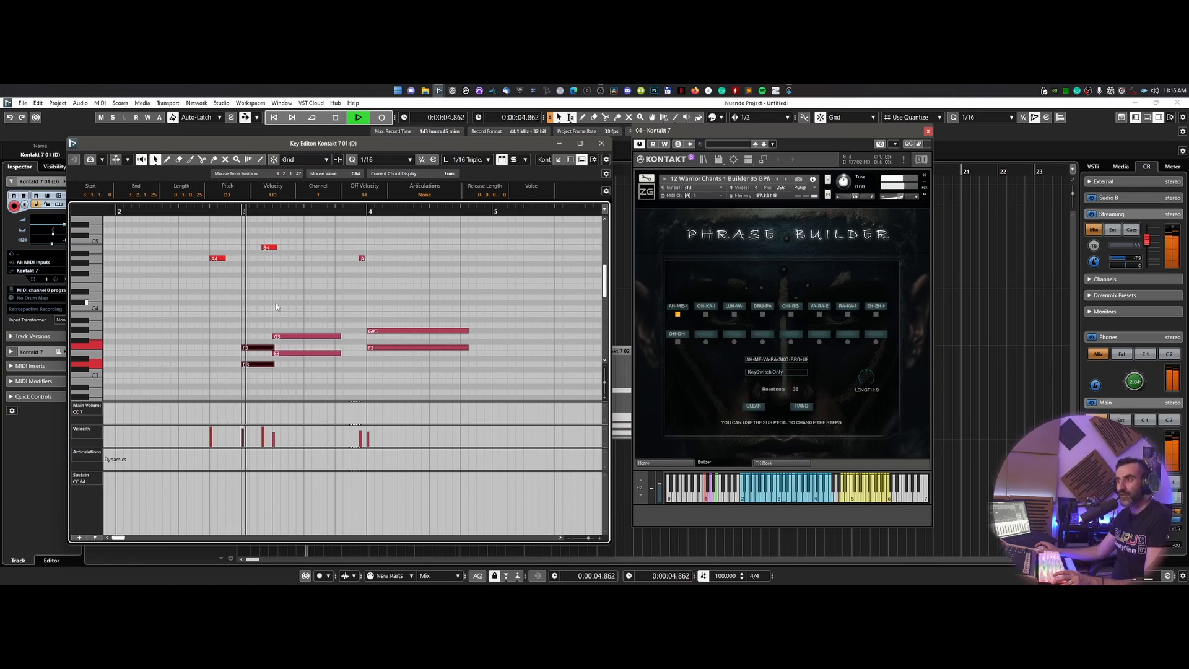
{"action": "key", "text": "space"}
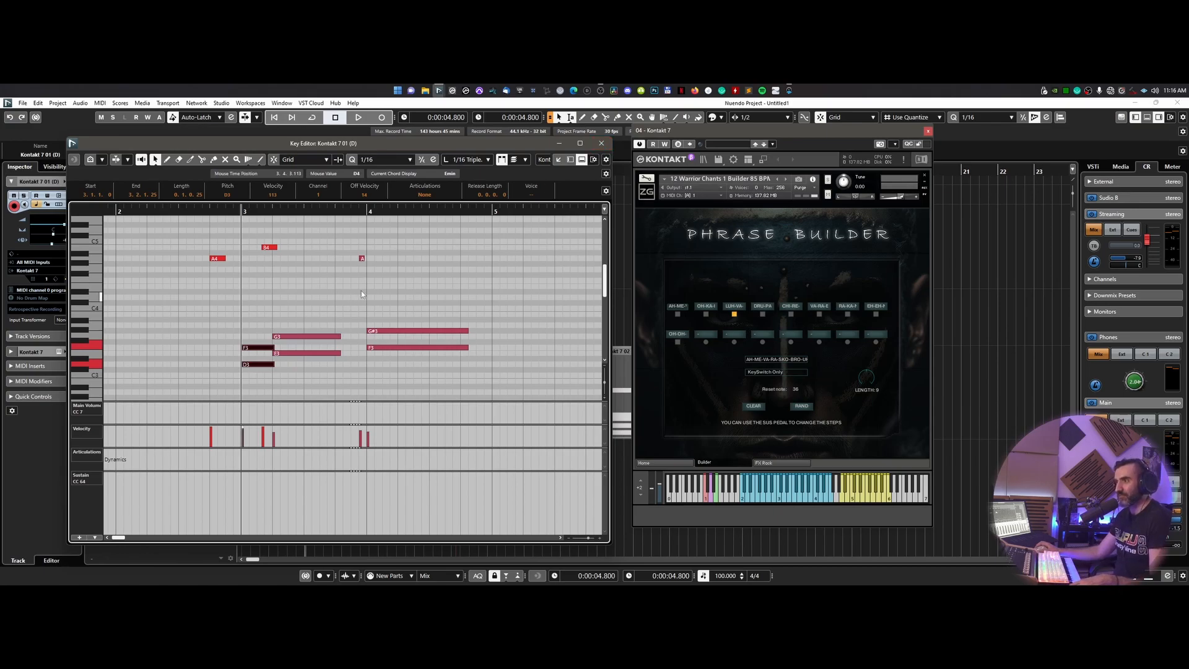
- Replace the E3/G3 chord by lengthening D3/F3 to mid-bar 3, and shift the B4 keyswitch to just before its end
{"action": "key", "text": "Right"}
{"action": "key", "text": "Delete"}
{"action": "left_click_drag", "start_coordinate": [285, 318], "coordinate": [304, 365]}
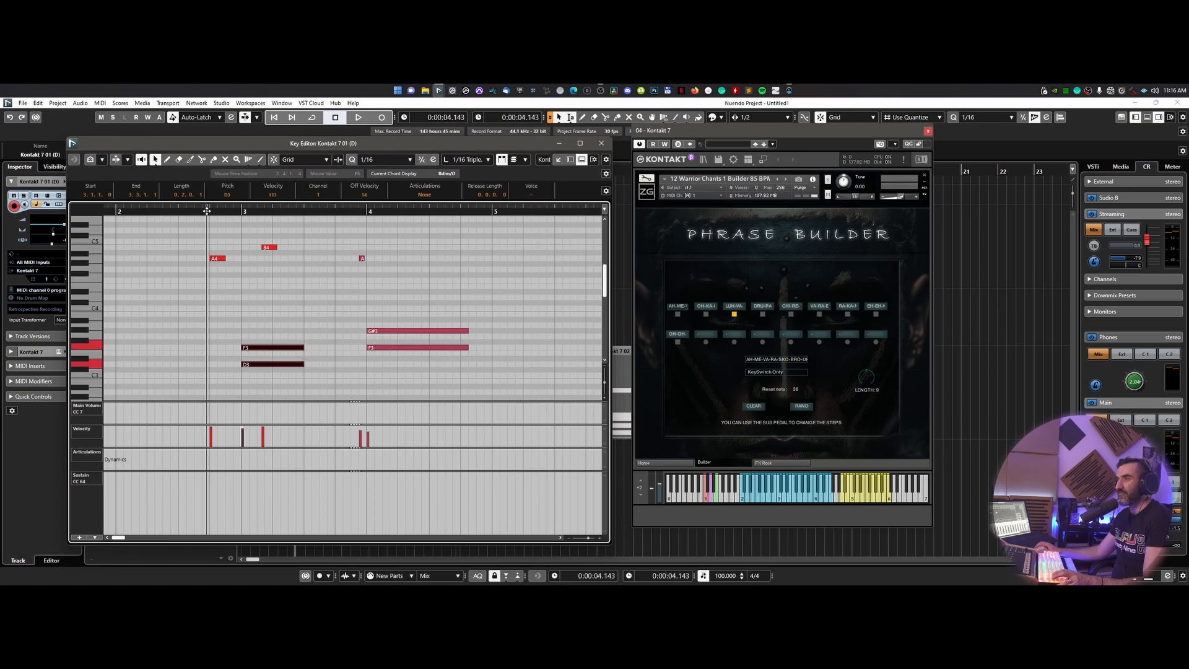
{"action": "key", "text": "space"}
{"action": "key", "text": "space"}
{"action": "left_click_drag", "start_coordinate": [273, 248], "coordinate": [301, 249]}
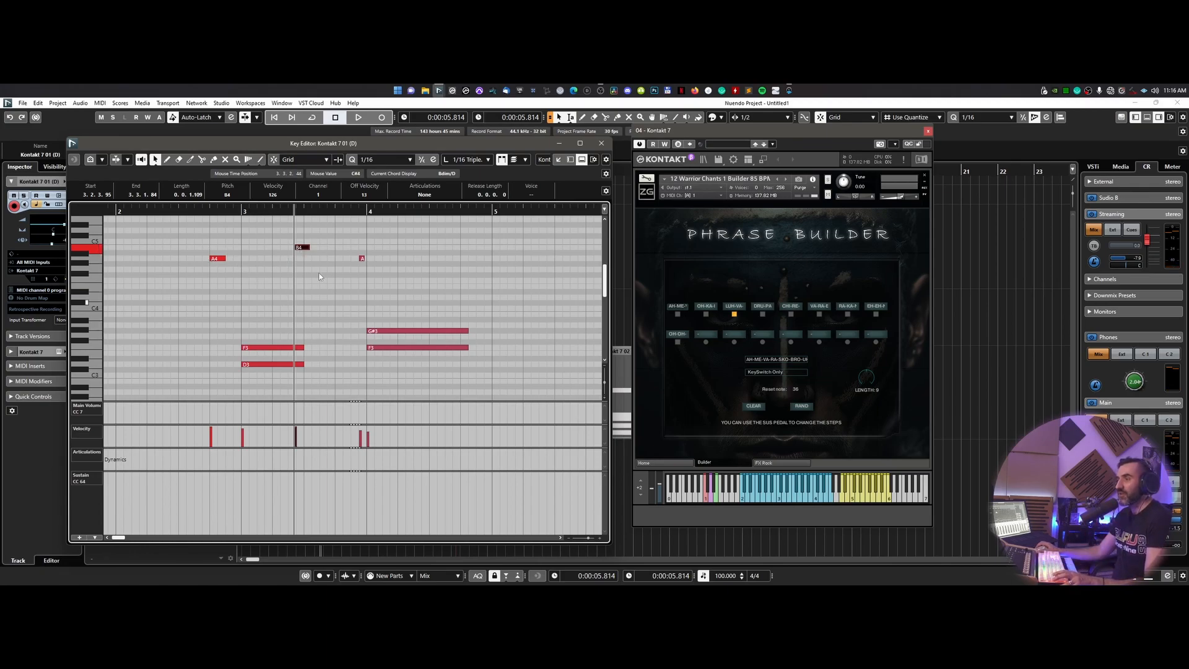
- Delete the B4 keyswitch, extend the D3/F3 chord to bar 4 and play the phrase
{"action": "key", "text": "Delete"}
{"action": "left_click_drag", "start_coordinate": [313, 322], "coordinate": [371, 364]}
{"action": "key", "text": "space"}
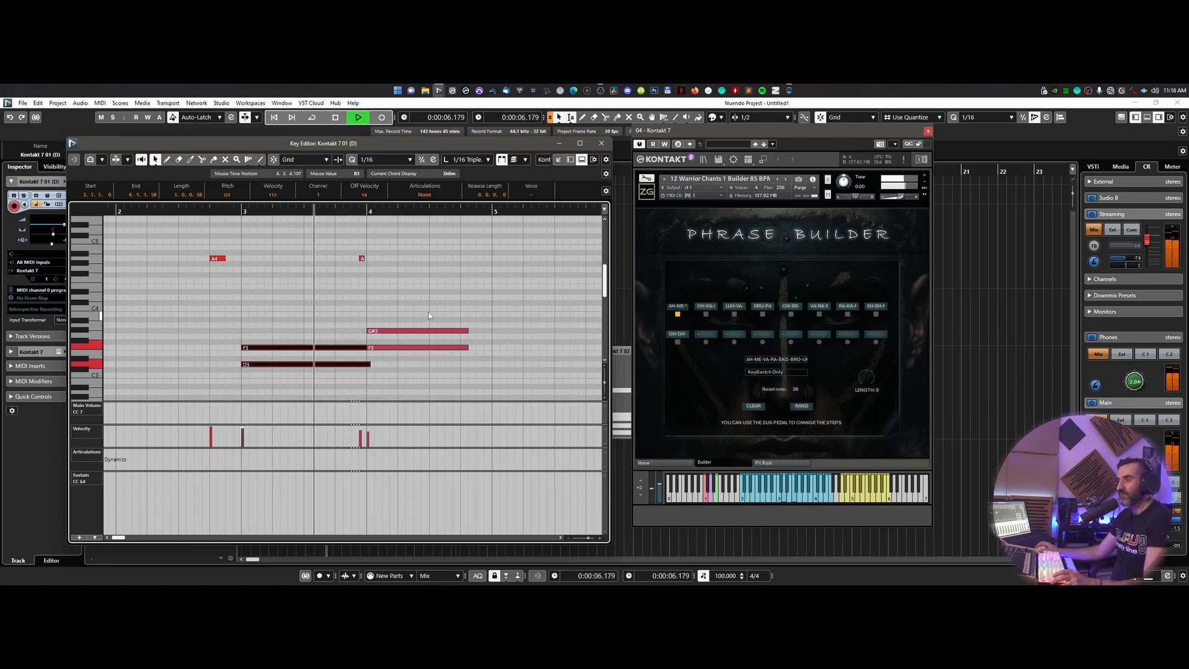
{"action": "key", "text": "space"}
- Delete the F3/G#3 chord and its A4 keyswitch, and play the D3/F3 chord extended to just before bar 5
{"action": "left_click_drag", "start_coordinate": [424, 304], "coordinate": [410, 355]}
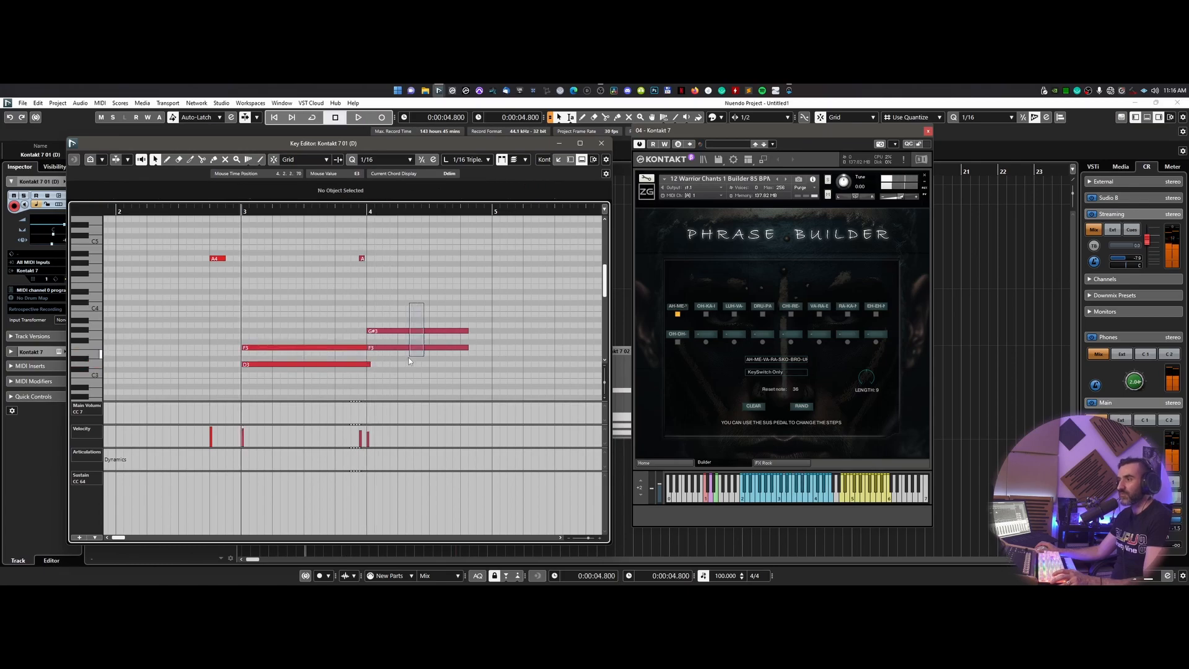
{"action": "left_click_drag", "start_coordinate": [410, 355], "coordinate": [410, 355]}
{"action": "key", "text": "Delete"}
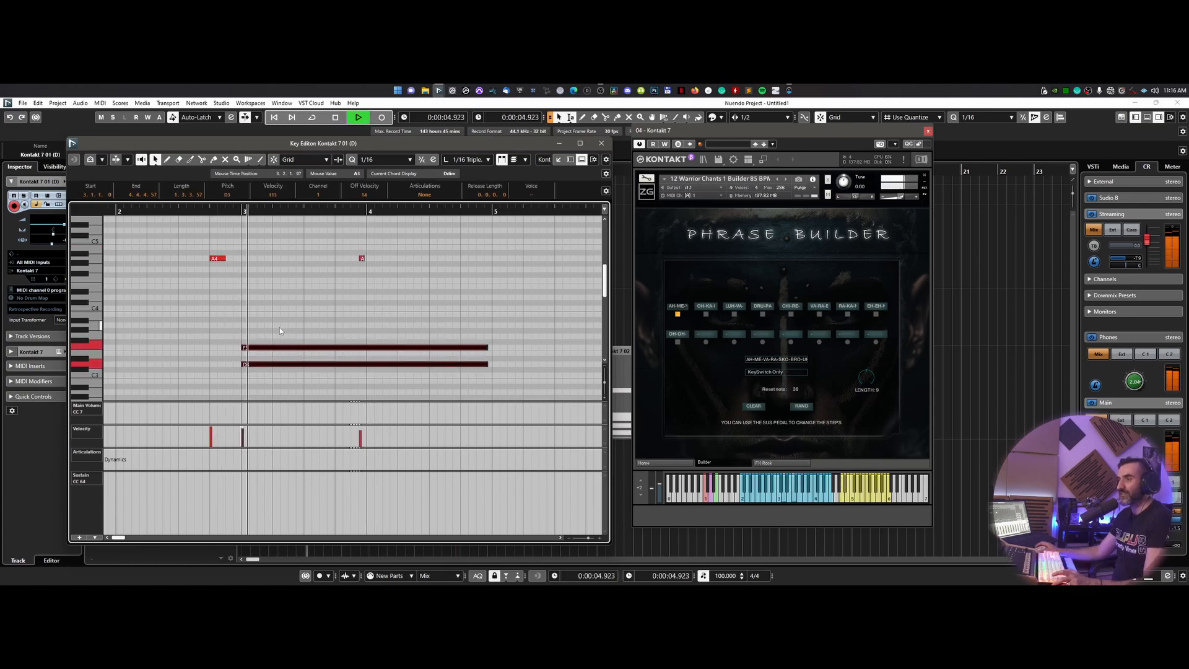
{"action": "left_click_drag", "start_coordinate": [411, 232], "coordinate": [335, 274]}
{"action": "key", "text": "Delete"}
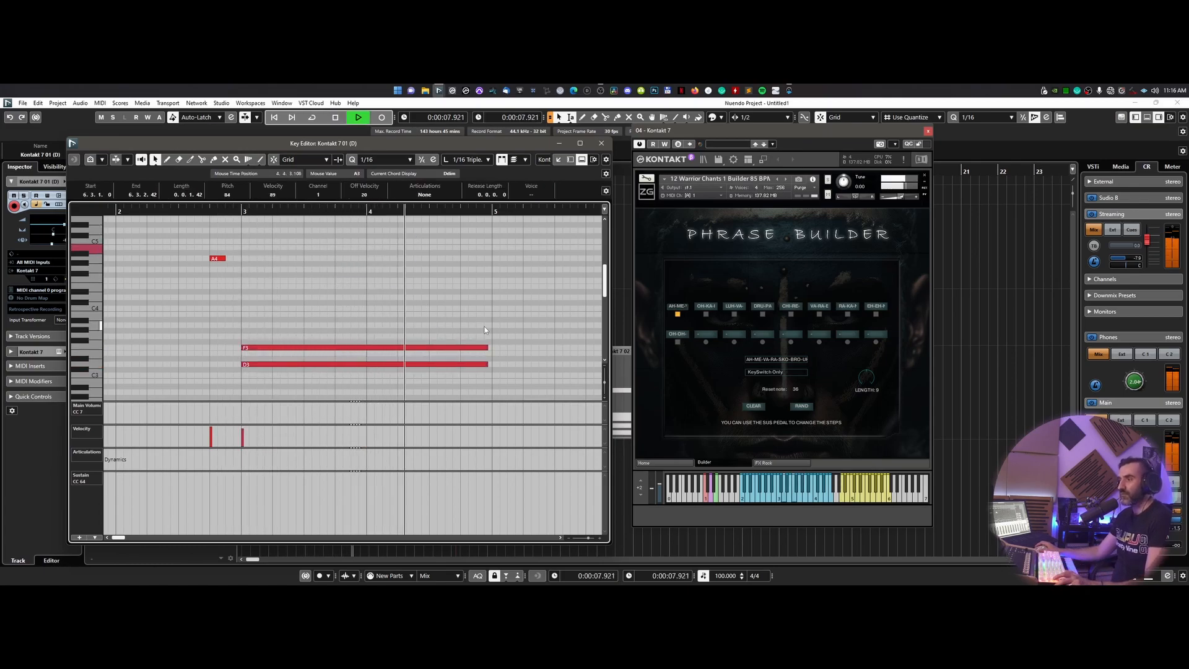
{"action": "key", "text": "space"}
- Shorten the D3/F3 chord to half a bar, duplicate it as an overlapping E3/G3 chord, and play both
{"action": "left_click_drag", "start_coordinate": [539, 320], "coordinate": [309, 376]}
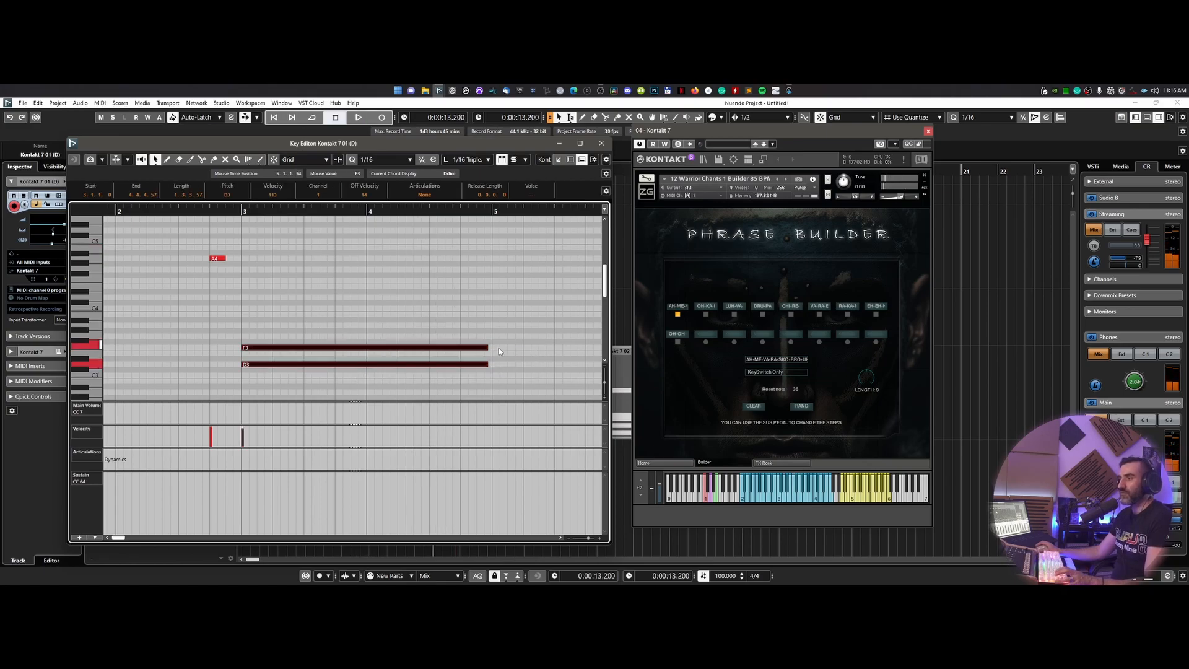
{"action": "left_click_drag", "start_coordinate": [488, 348], "coordinate": [305, 348]}
{"action": "key", "text": "ctrl+d"}
{"action": "key", "text": "Up"}
{"action": "key", "text": "Up"}
{"action": "left_click_drag", "start_coordinate": [250, 310], "coordinate": [313, 364]}
{"action": "key", "text": "space"}
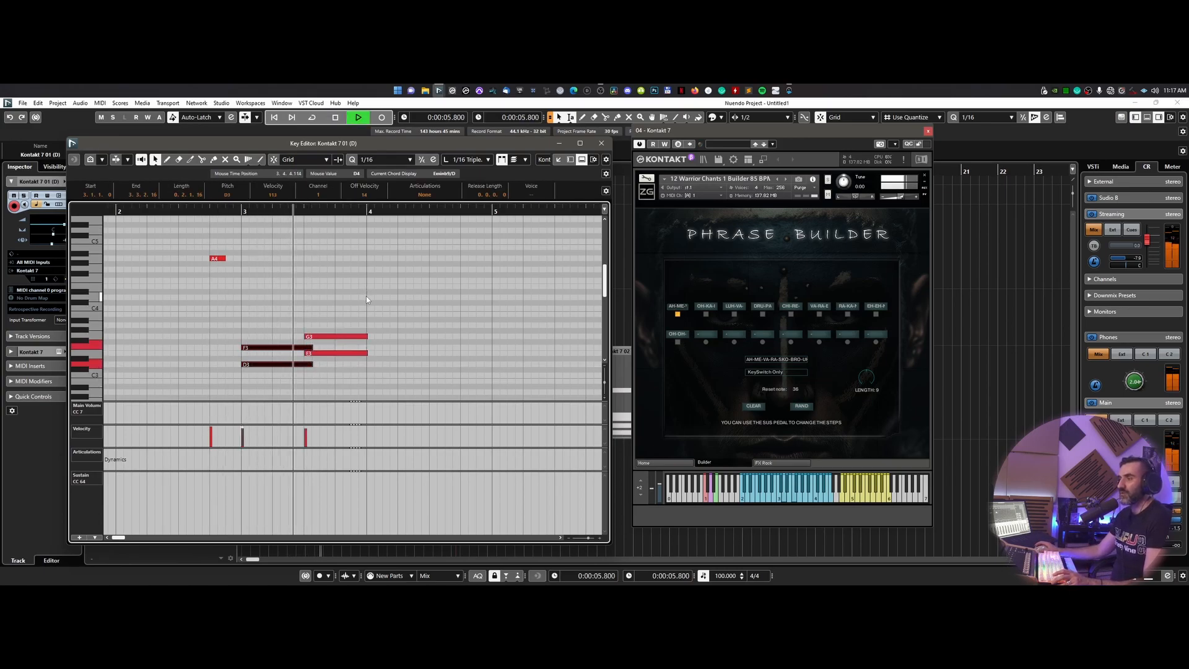
{"action": "key", "text": "space"}
- Duplicate the E3/G3 chord to bar 4 as F3/A3, extend it to just before bar 5 and play the phrase
{"action": "left_click_drag", "start_coordinate": [384, 304], "coordinate": [358, 367]}
{"action": "key", "text": "ctrl+d"}
{"action": "key", "text": "Up"}
{"action": "key", "text": "Up"}
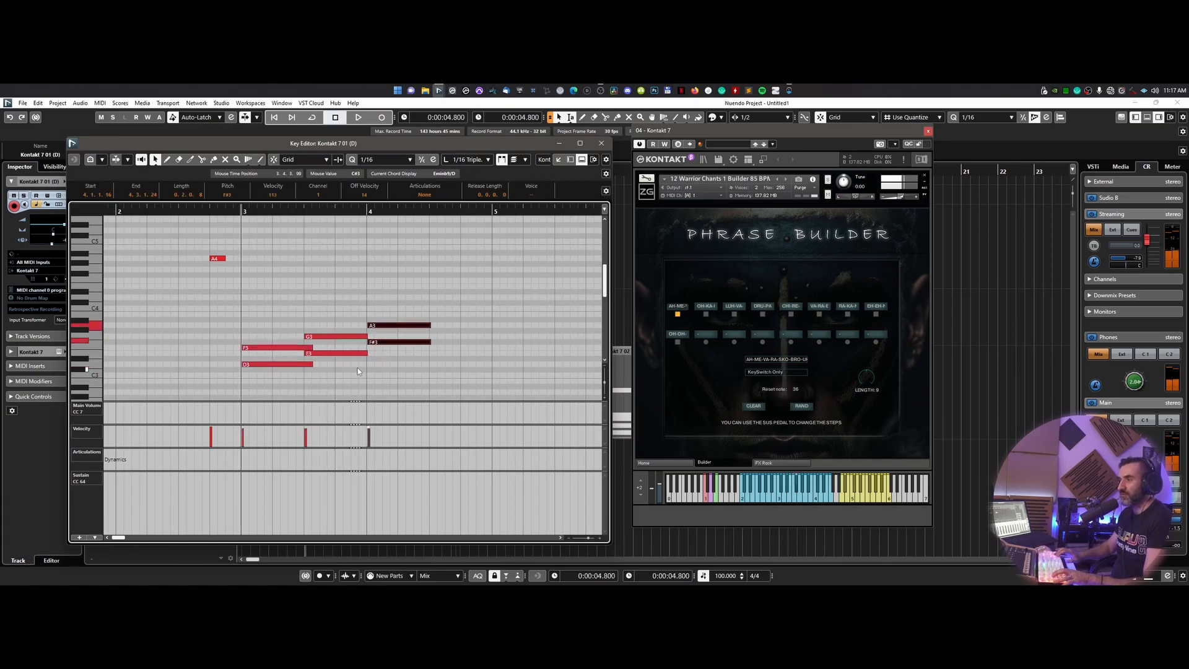
{"action": "left_click", "coordinate": [387, 342]}
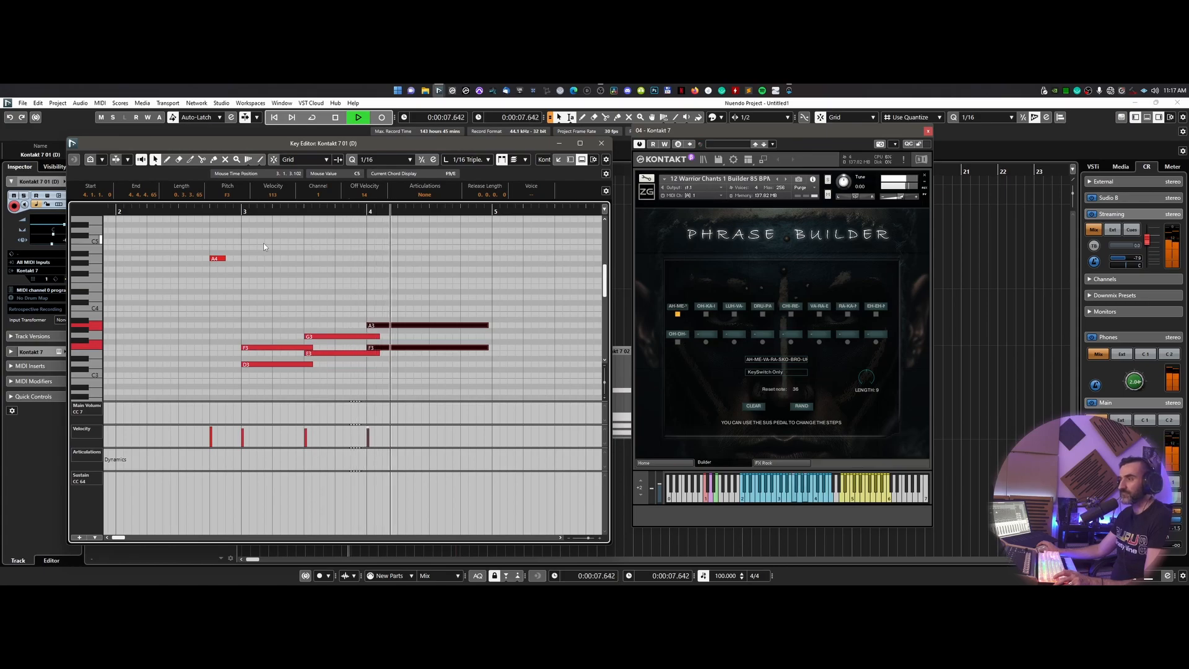
{"action": "key", "text": "space"}
- Copy the A4 keyswitch to B4 just before the F3/A3 chord at bar 4 and play the phrase
{"action": "left_click_drag", "start_coordinate": [218, 260], "coordinate": [370, 249]}
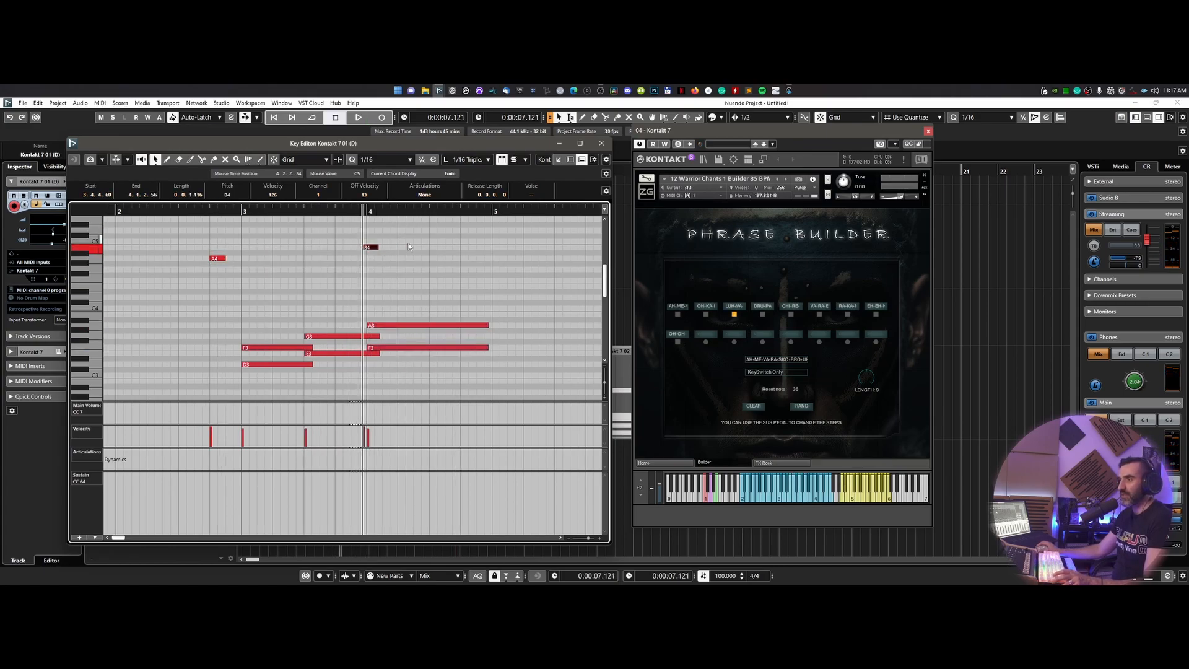
{"action": "key", "text": "space"}
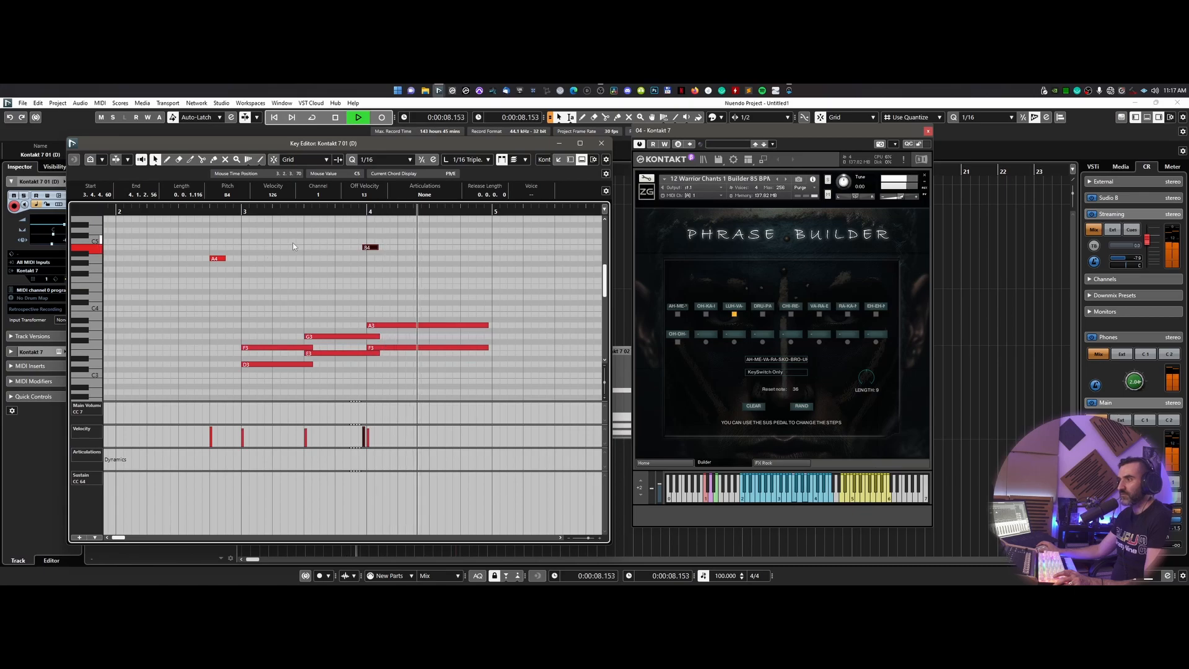
{"action": "key", "text": "space"}
- Delete the existing Kontakt 7 01 (D) chant parts and record a new chant take from just before bar 3
{"action": "left_click", "coordinate": [601, 143]}
{"action": "left_click", "coordinate": [415, 325]}
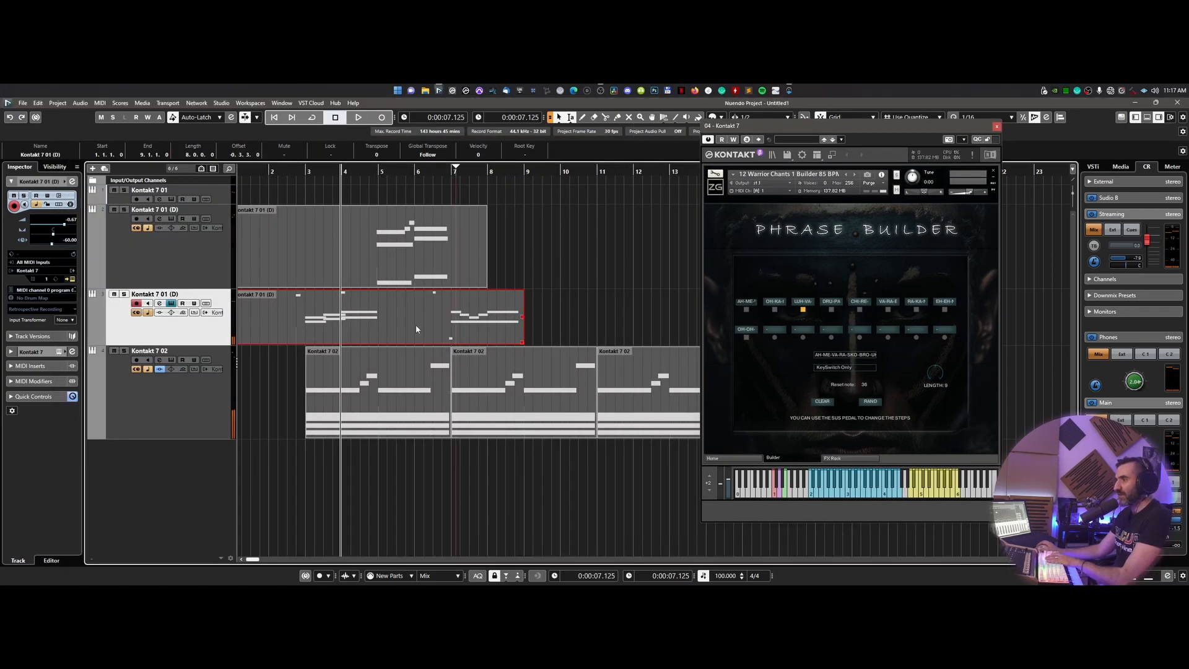
{"action": "key", "text": "Delete"}
{"action": "left_click", "coordinate": [294, 169]}
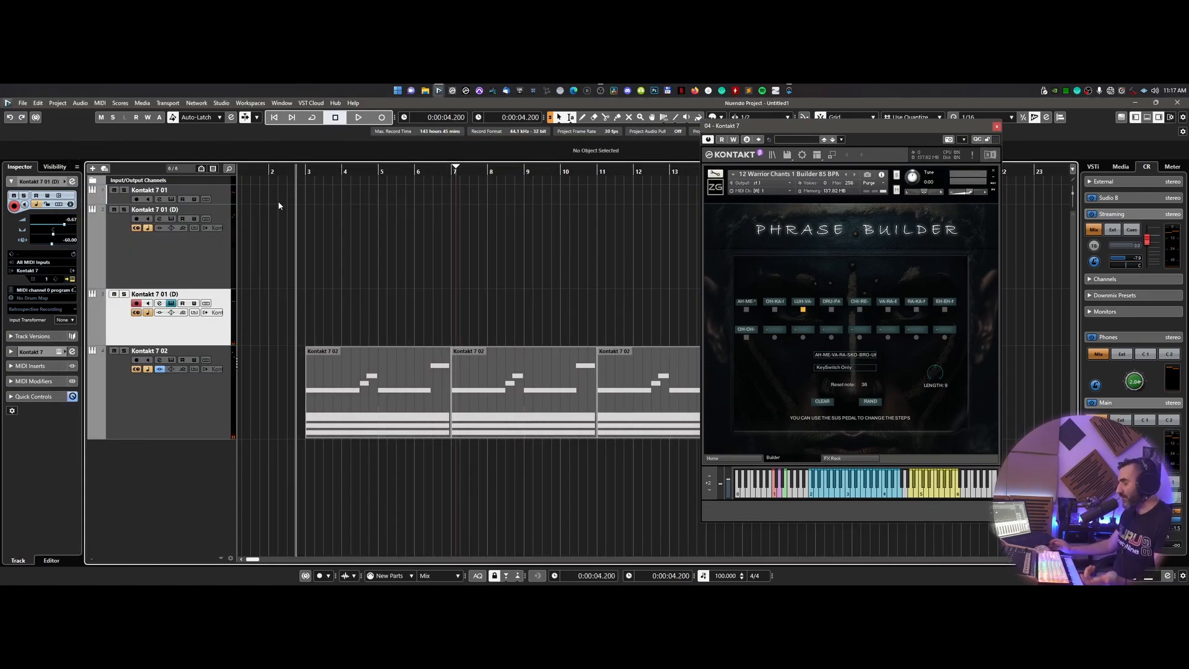
{"action": "key", "text": "KP_Multiply"}
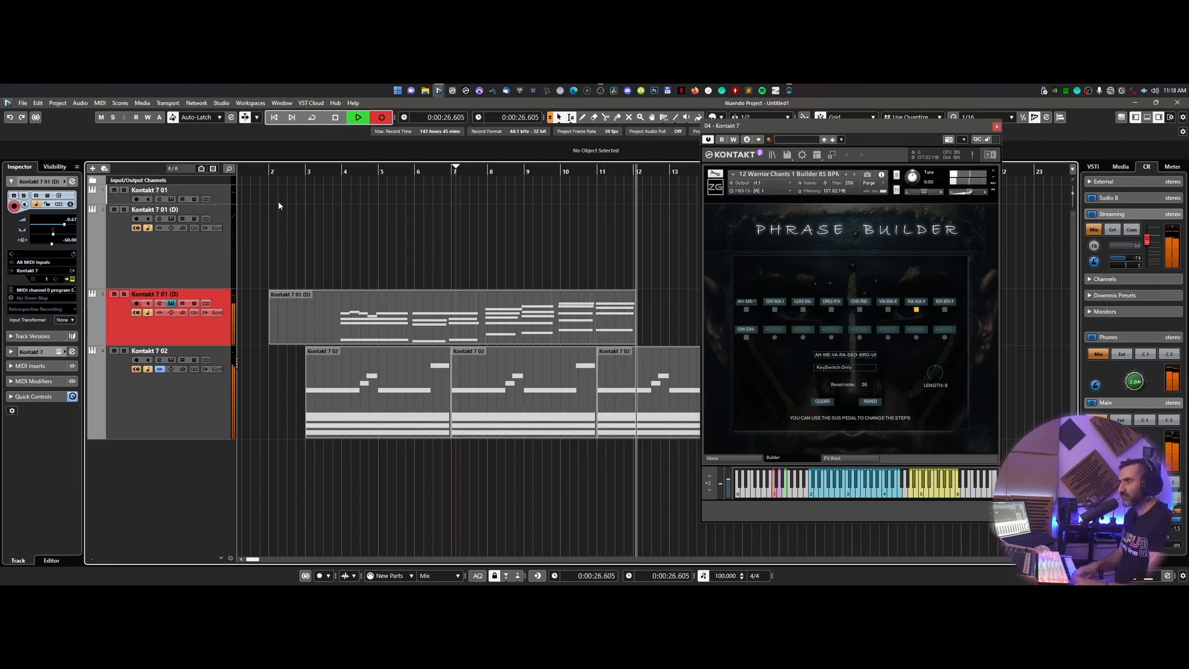
{"action": "key", "text": "space"}
- Show the Kontakt file browser and remove the 12 Warrior Chants 1 Builder instrument, saving its changes
{"action": "left_click_drag", "start_coordinate": [772, 134], "coordinate": [591, 139]}
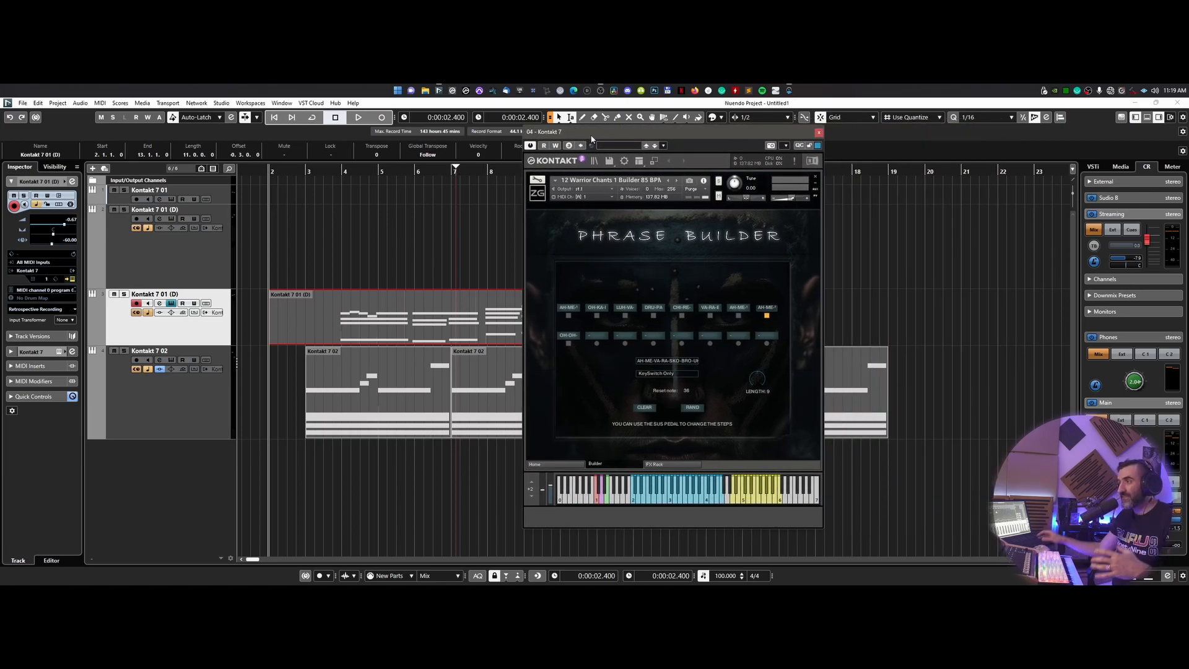
{"action": "left_click", "coordinate": [564, 462]}
{"action": "left_click_drag", "start_coordinate": [619, 131], "coordinate": [389, 126]}
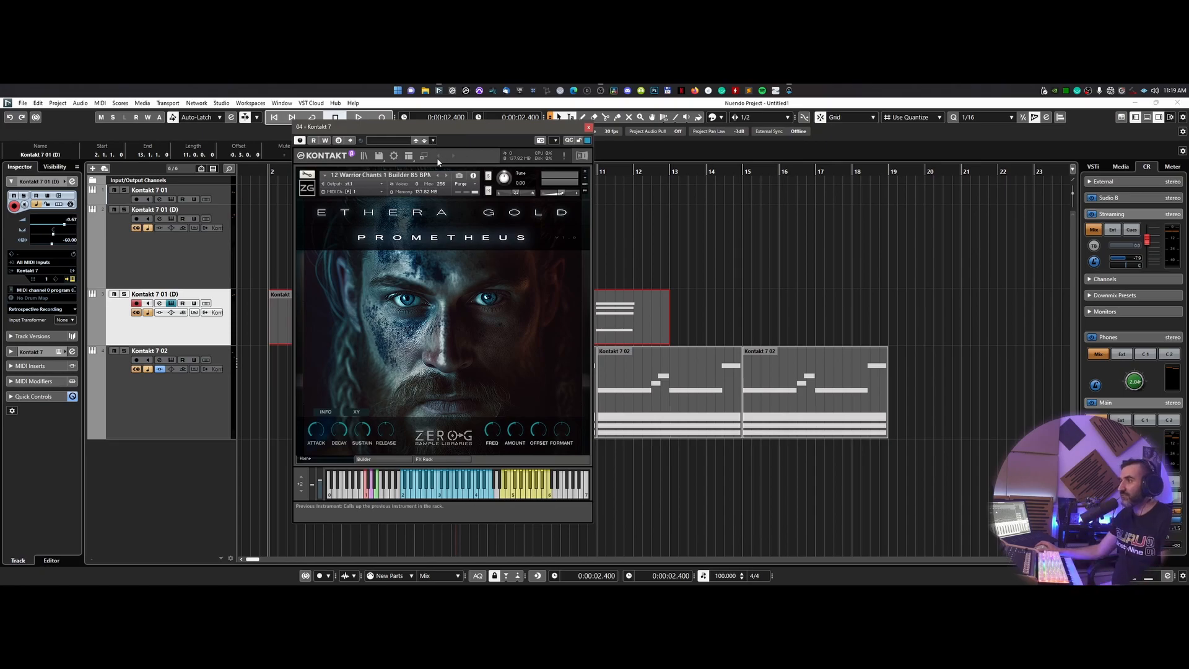
{"action": "left_click", "coordinate": [365, 155]}
{"action": "left_click", "coordinate": [842, 213]}
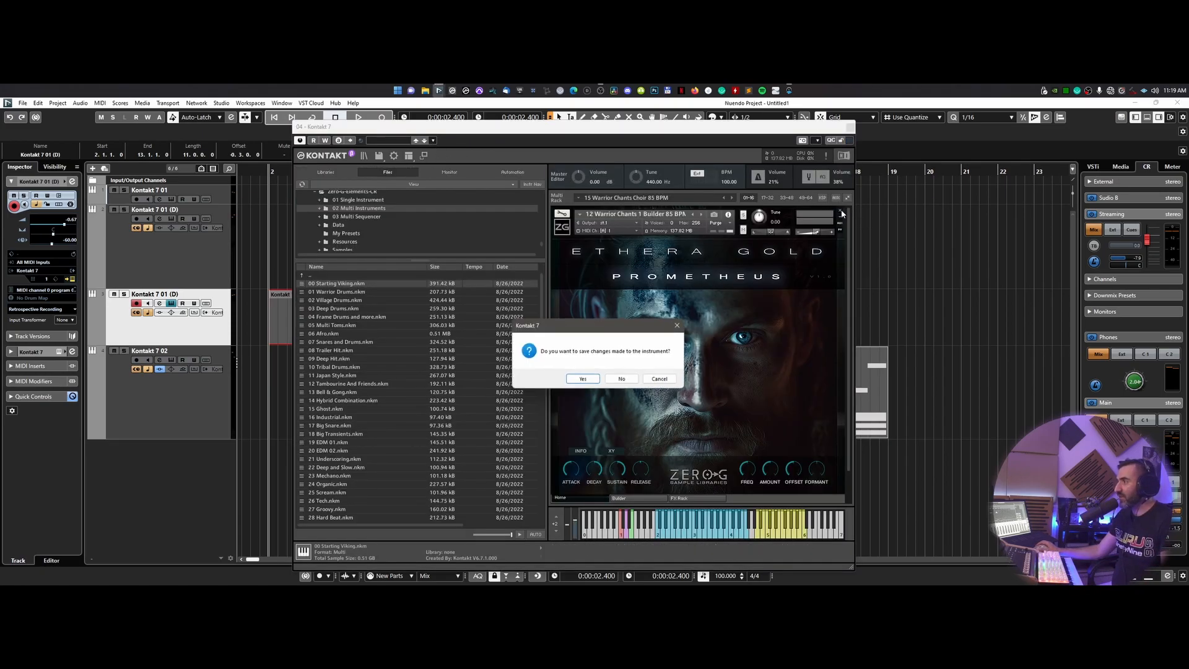
{"action": "left_click", "coordinate": [583, 379]}
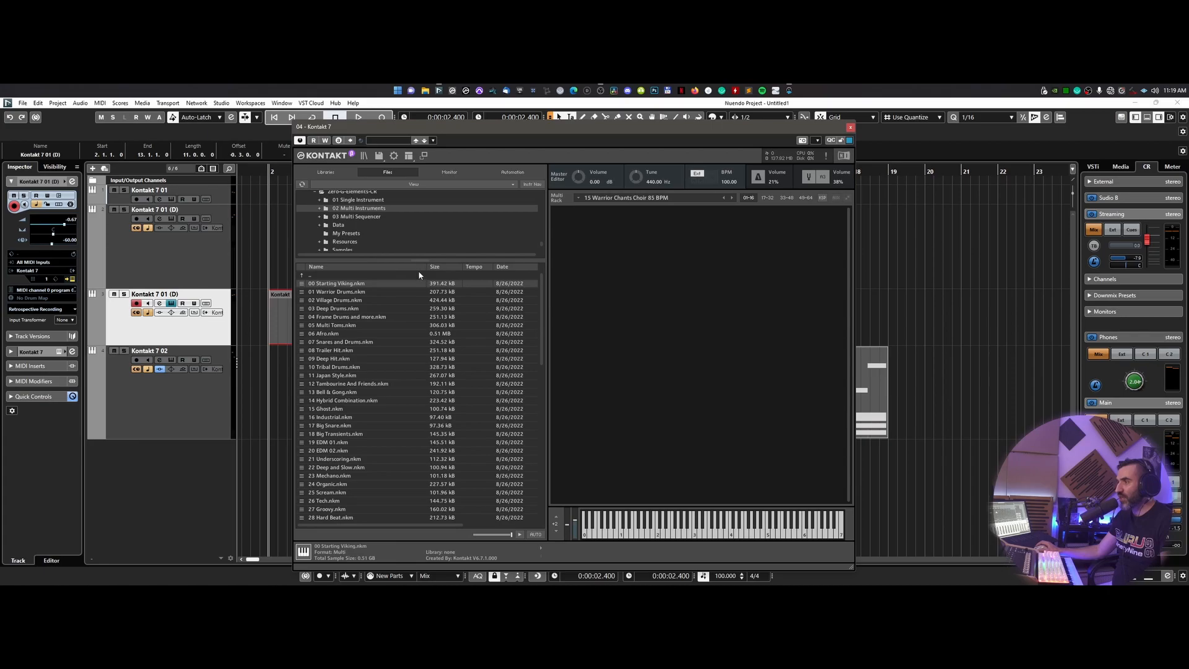
- Load 10 Soft Chants Builder 85 BPM from the Zero-G Ethera Gold Prometheus folder into the Kontakt rack
{"action": "left_click_drag", "start_coordinate": [422, 260], "coordinate": [422, 342]}
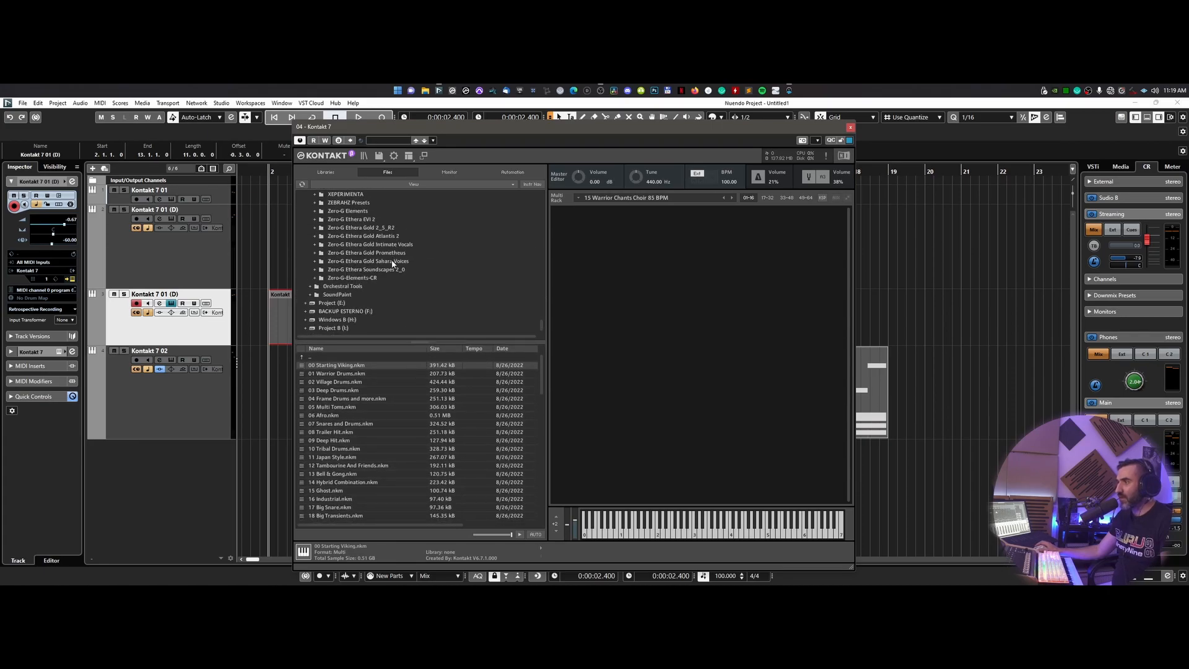
{"action": "left_click", "coordinate": [392, 253]}
{"action": "left_click_drag", "start_coordinate": [417, 344], "coordinate": [409, 283]}
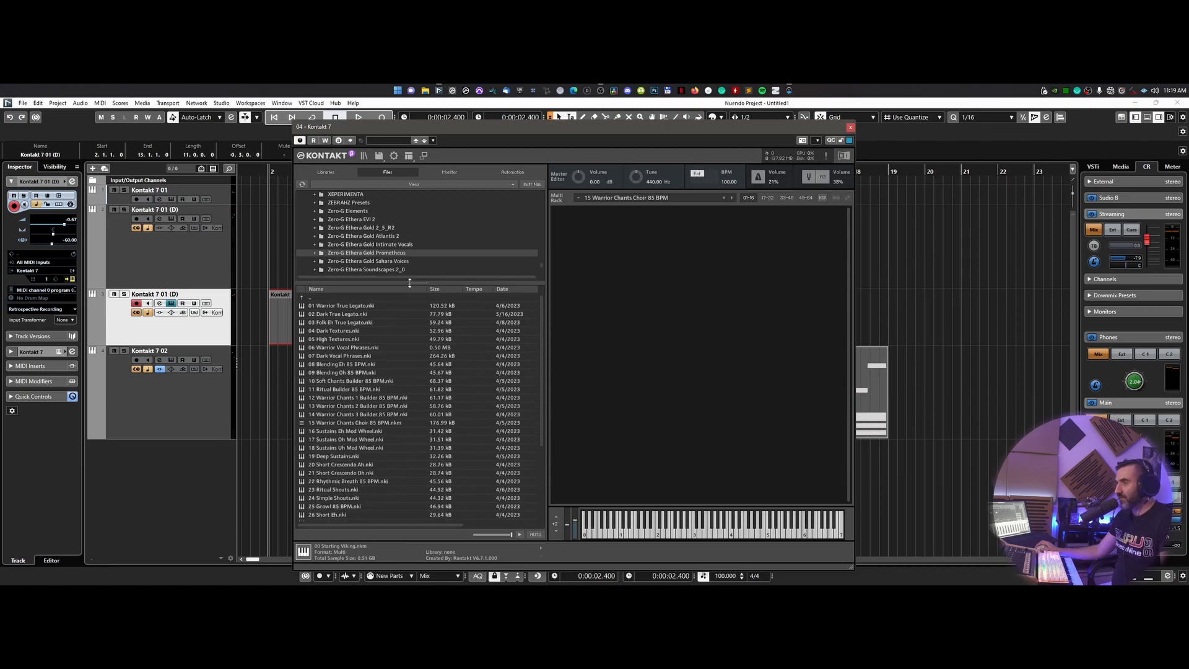
{"action": "left_click_drag", "start_coordinate": [347, 381], "coordinate": [675, 447]}
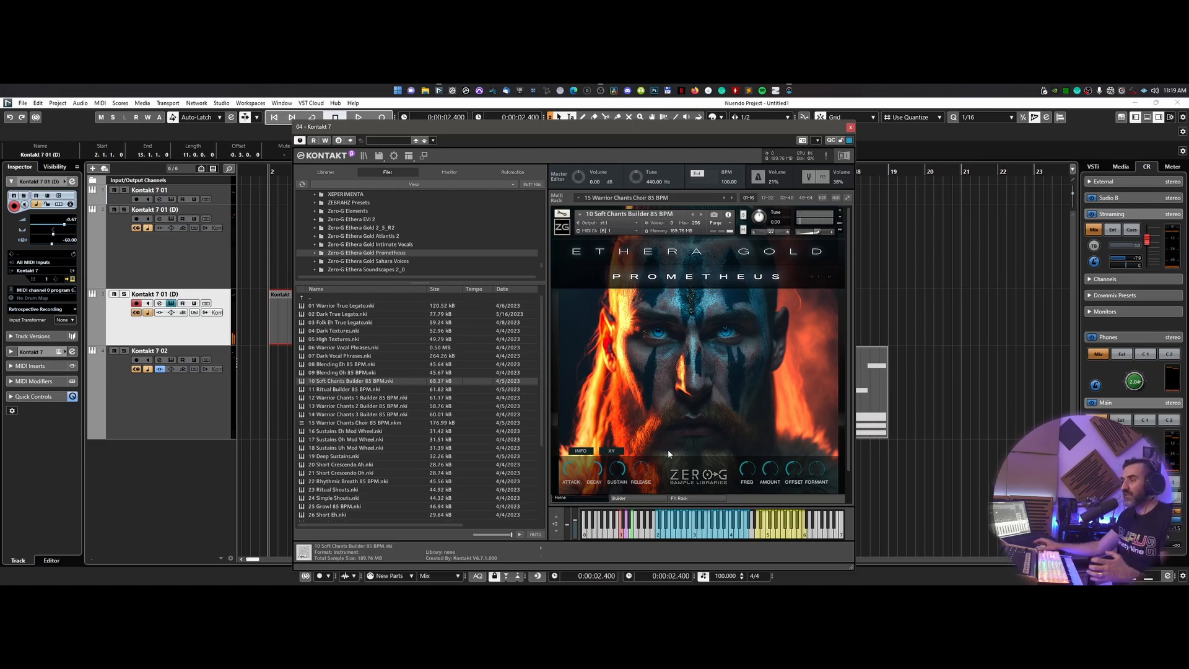
- Show the Phrase Builder page of the Soft Chants instrument and examine its list of available phrases without changing the selection
{"action": "left_click", "coordinate": [642, 495]}
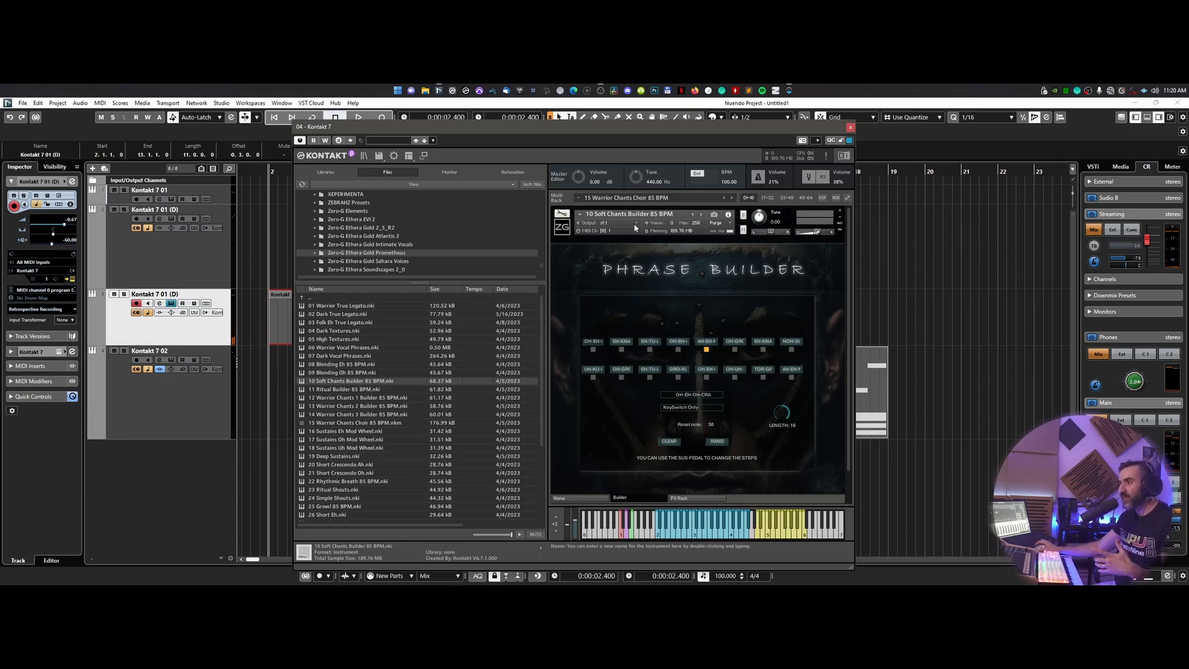
{"action": "left_click", "coordinate": [694, 395]}
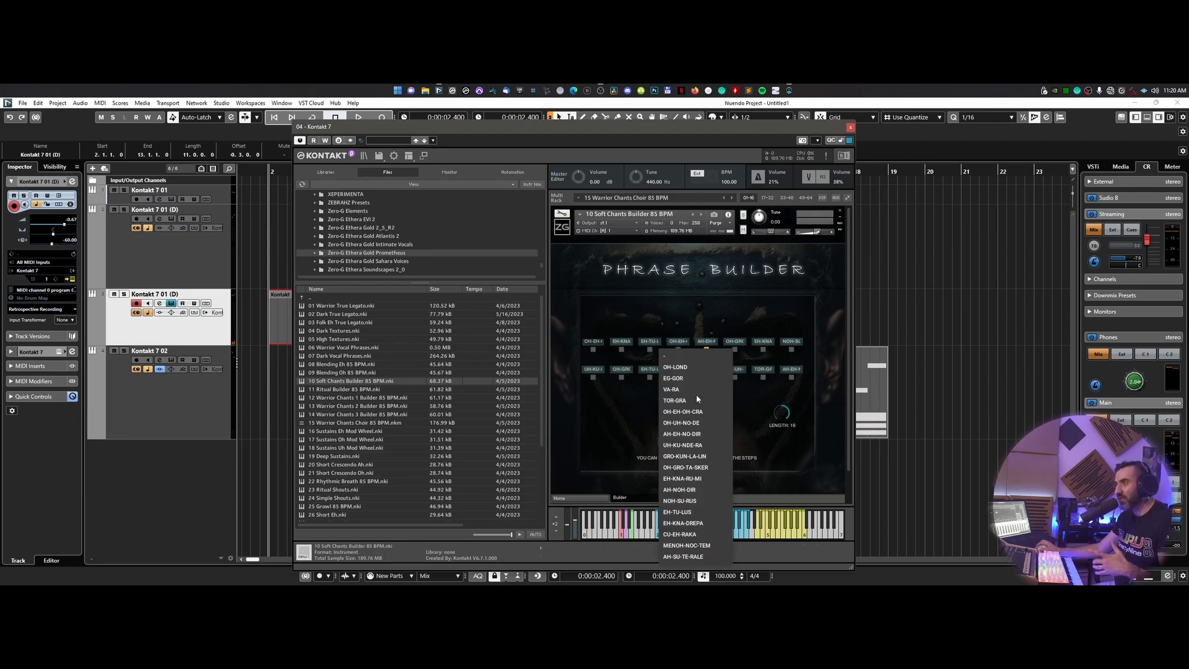
{"action": "left_click", "coordinate": [621, 438]}
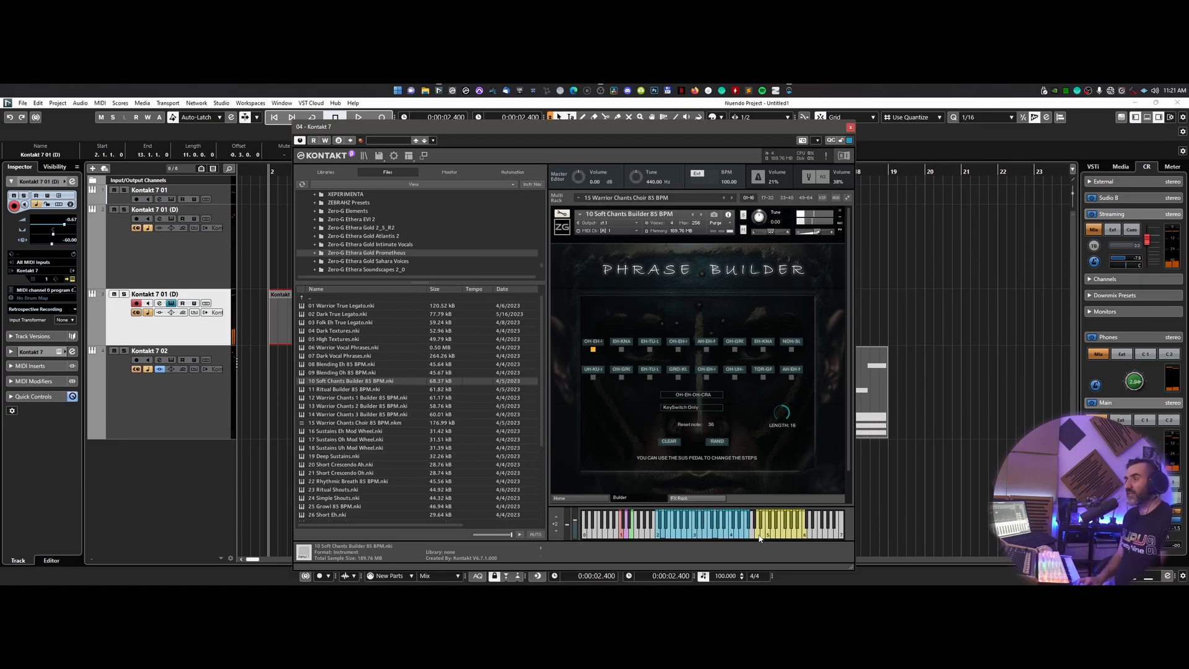
{"action": "left_click", "coordinate": [690, 395]}
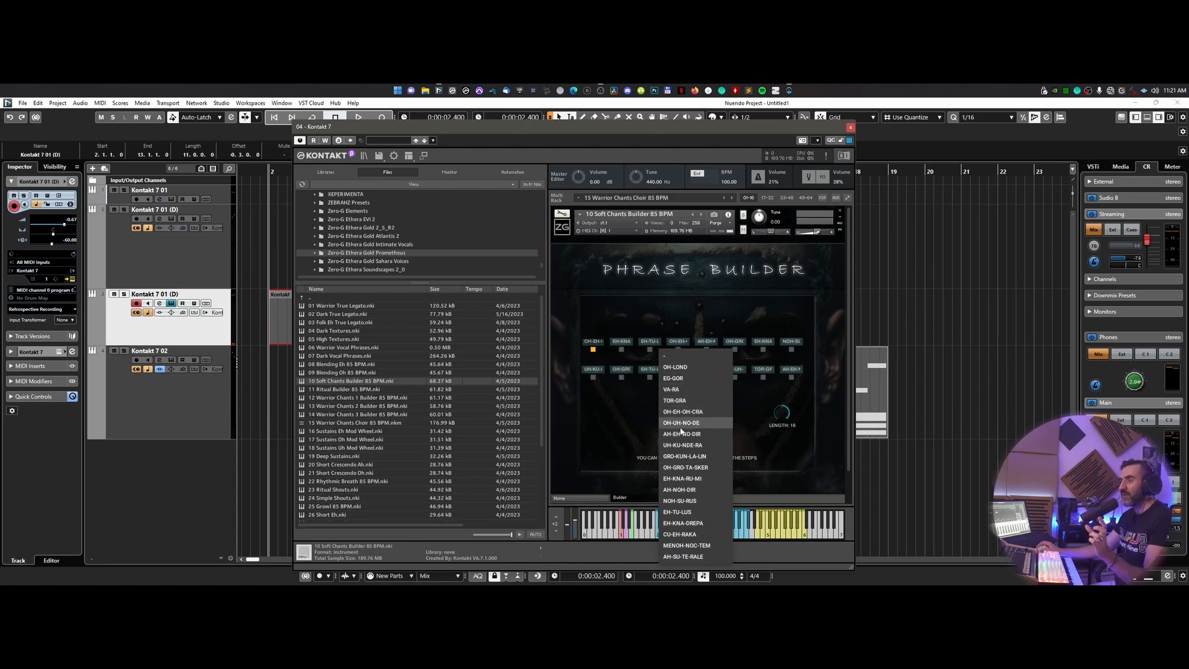
{"action": "left_click", "coordinate": [603, 432]}
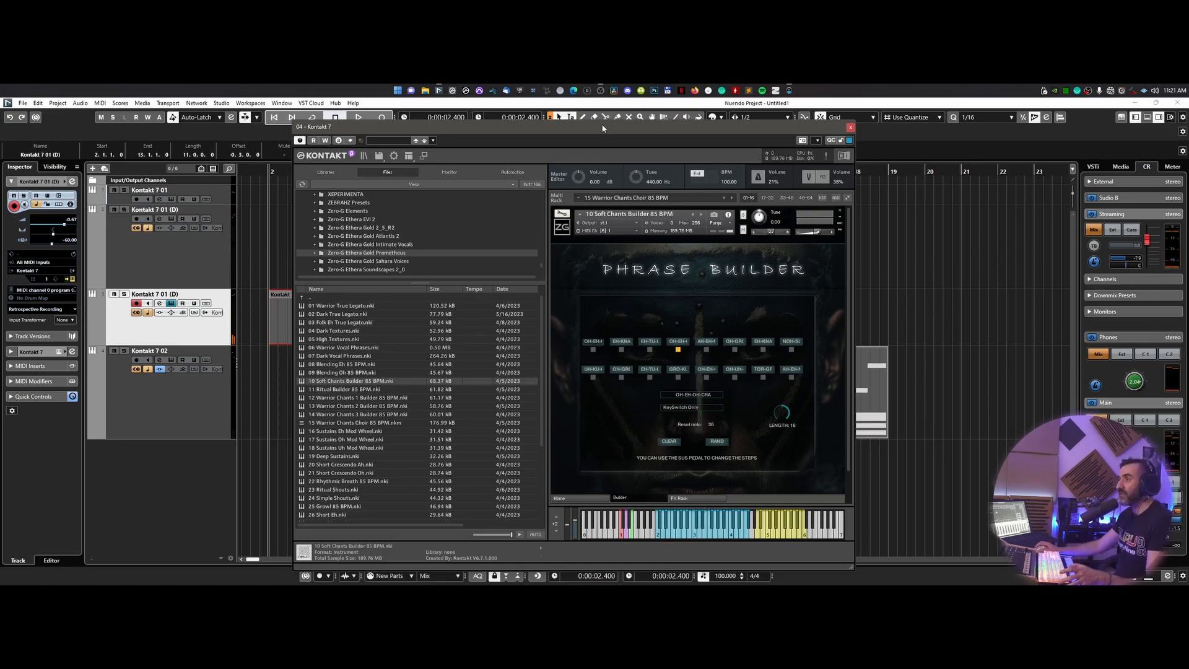
- Delete the recorded chant part starting at bar 2 on Kontakt 7 01 (D) and play the arrangement from the middle of bar 2
{"action": "left_click_drag", "start_coordinate": [602, 129], "coordinate": [841, 116]}
{"action": "key", "text": "Delete"}
{"action": "left_click", "coordinate": [287, 171]}
{"action": "key", "text": "space"}
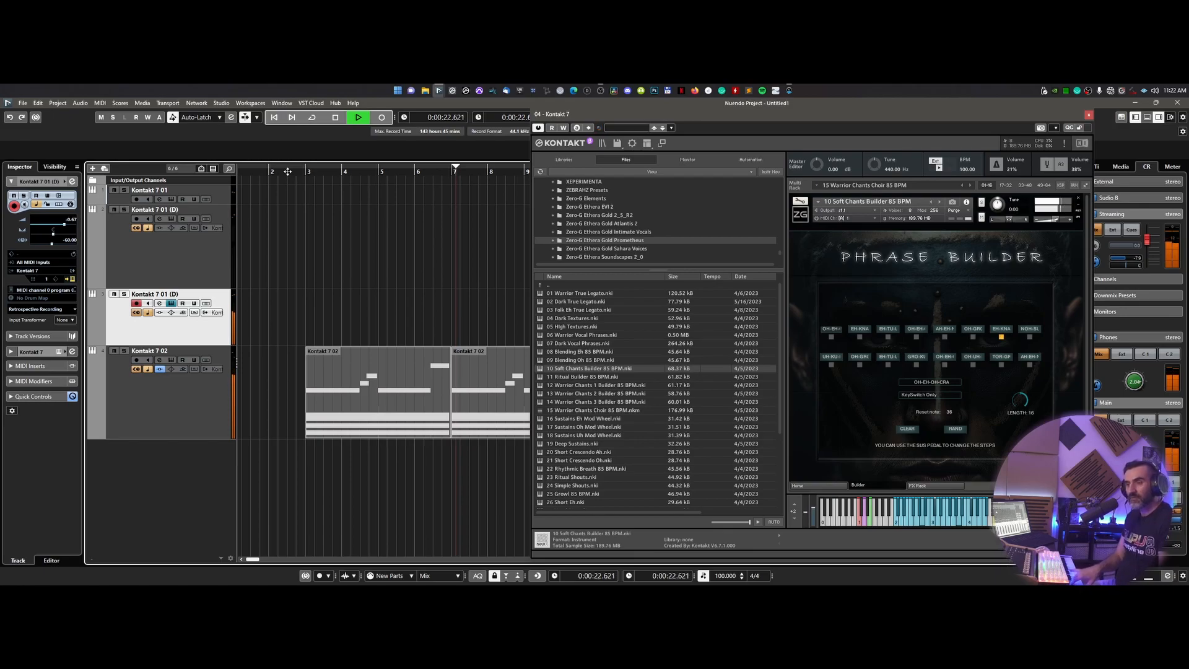
{"action": "key", "text": "space"}
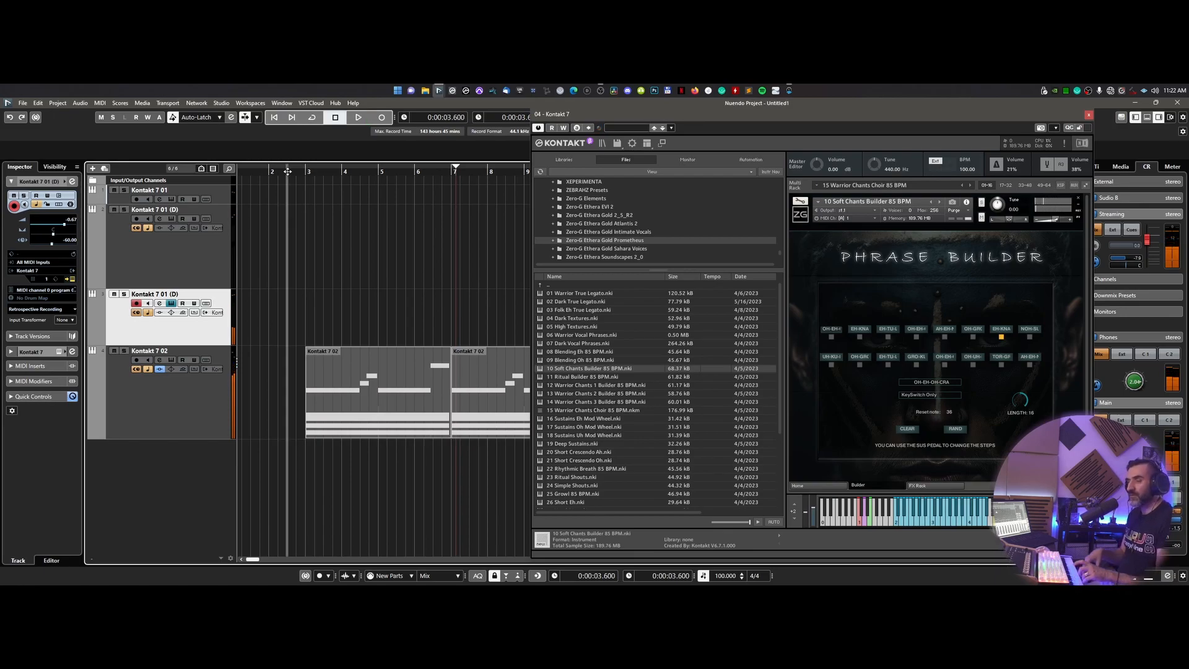